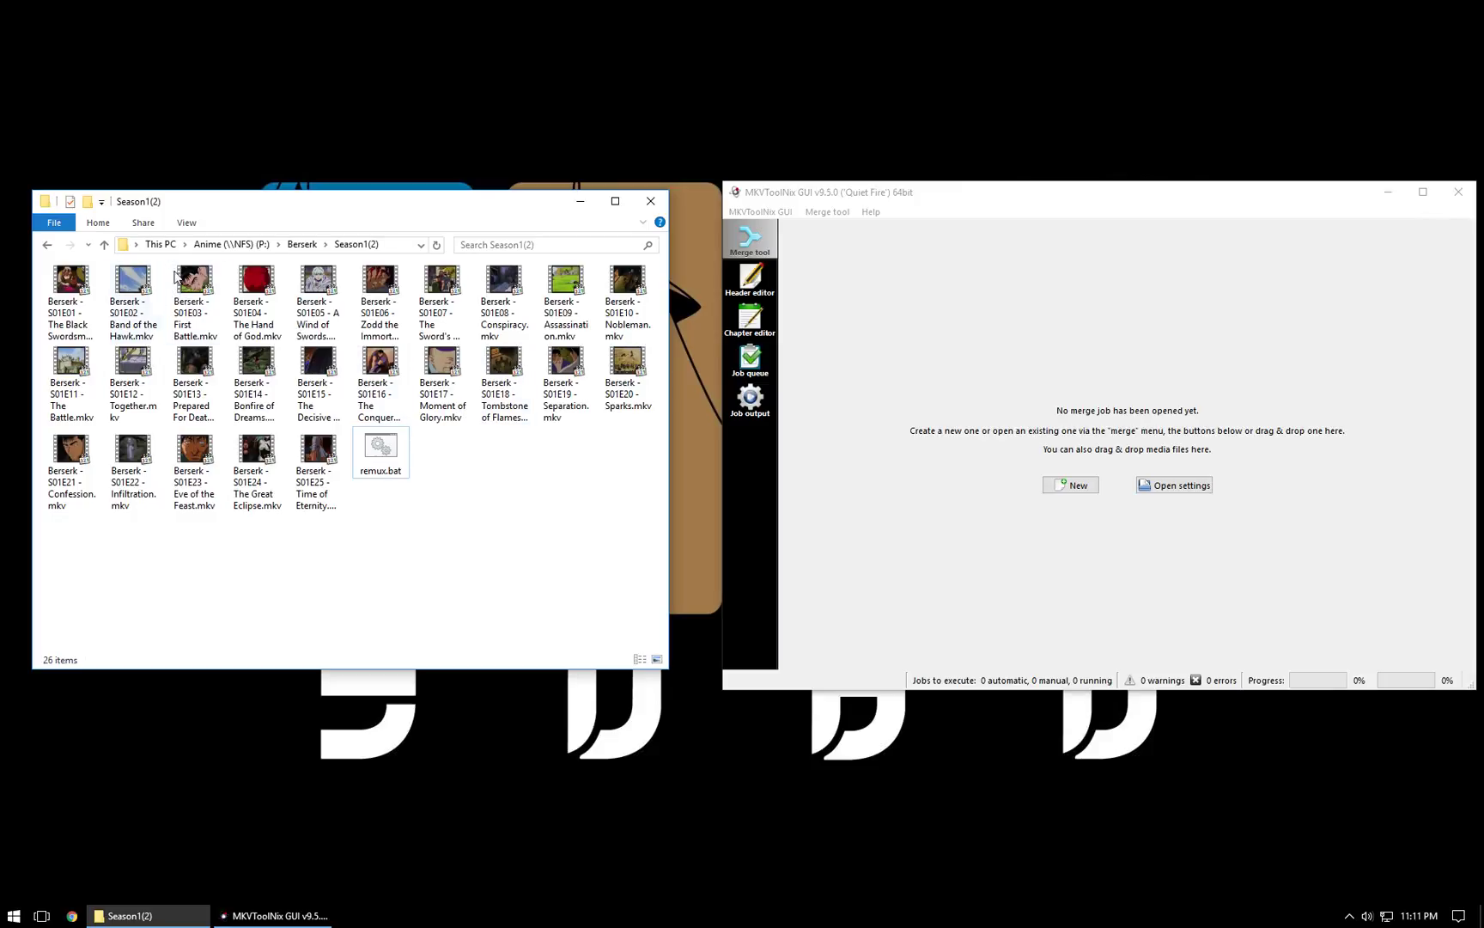
Look through the season folder's episode files, from S01E01 to S01E25
drag(302, 210, 311, 209)
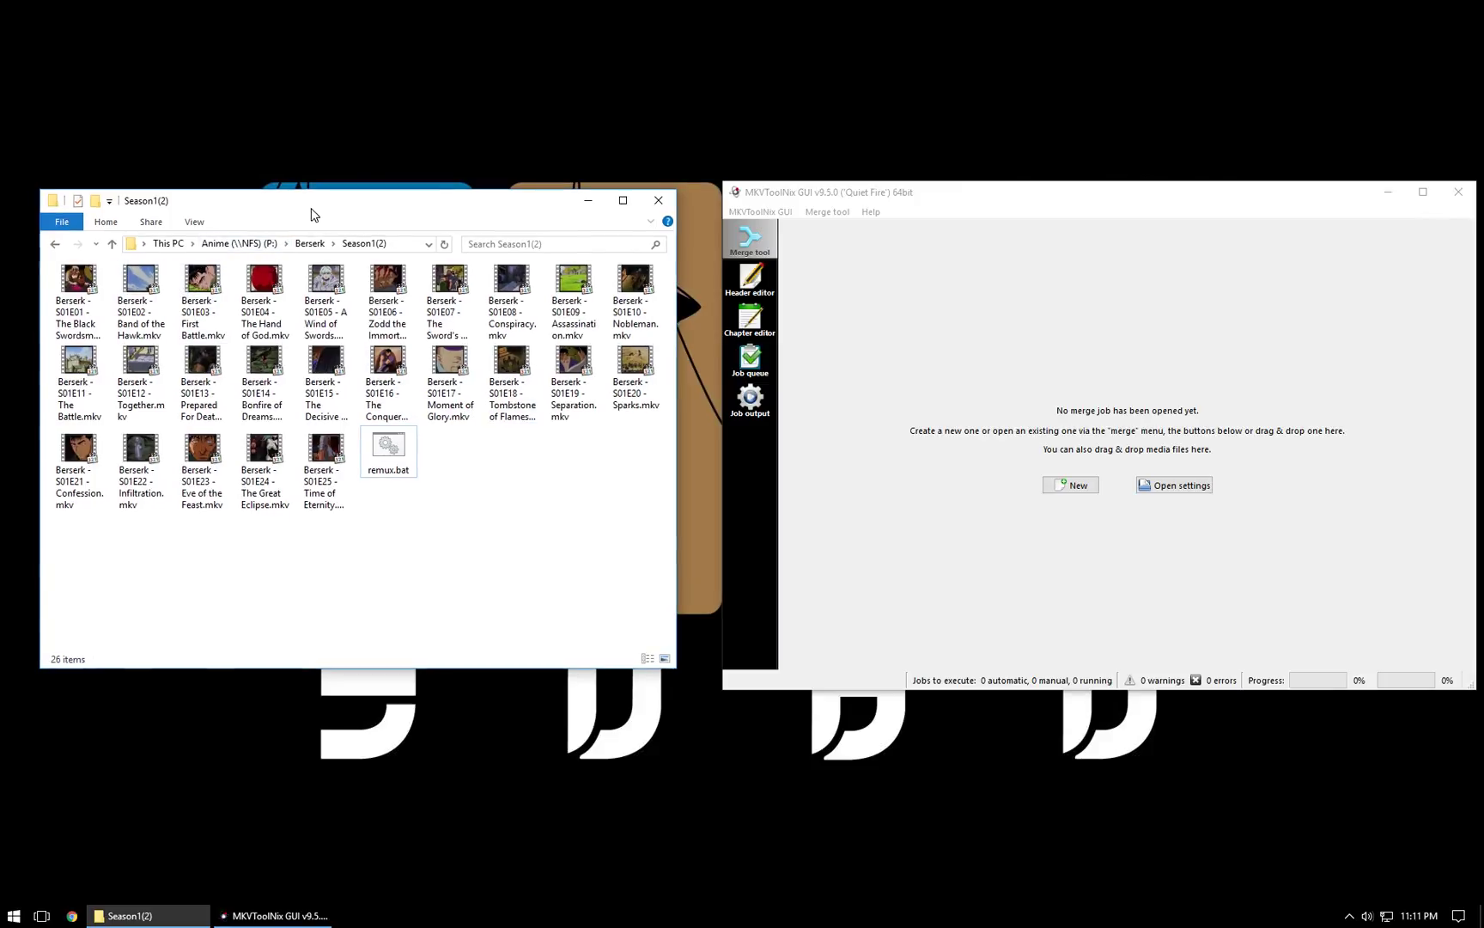
click(105, 292)
click(302, 479)
click(514, 530)
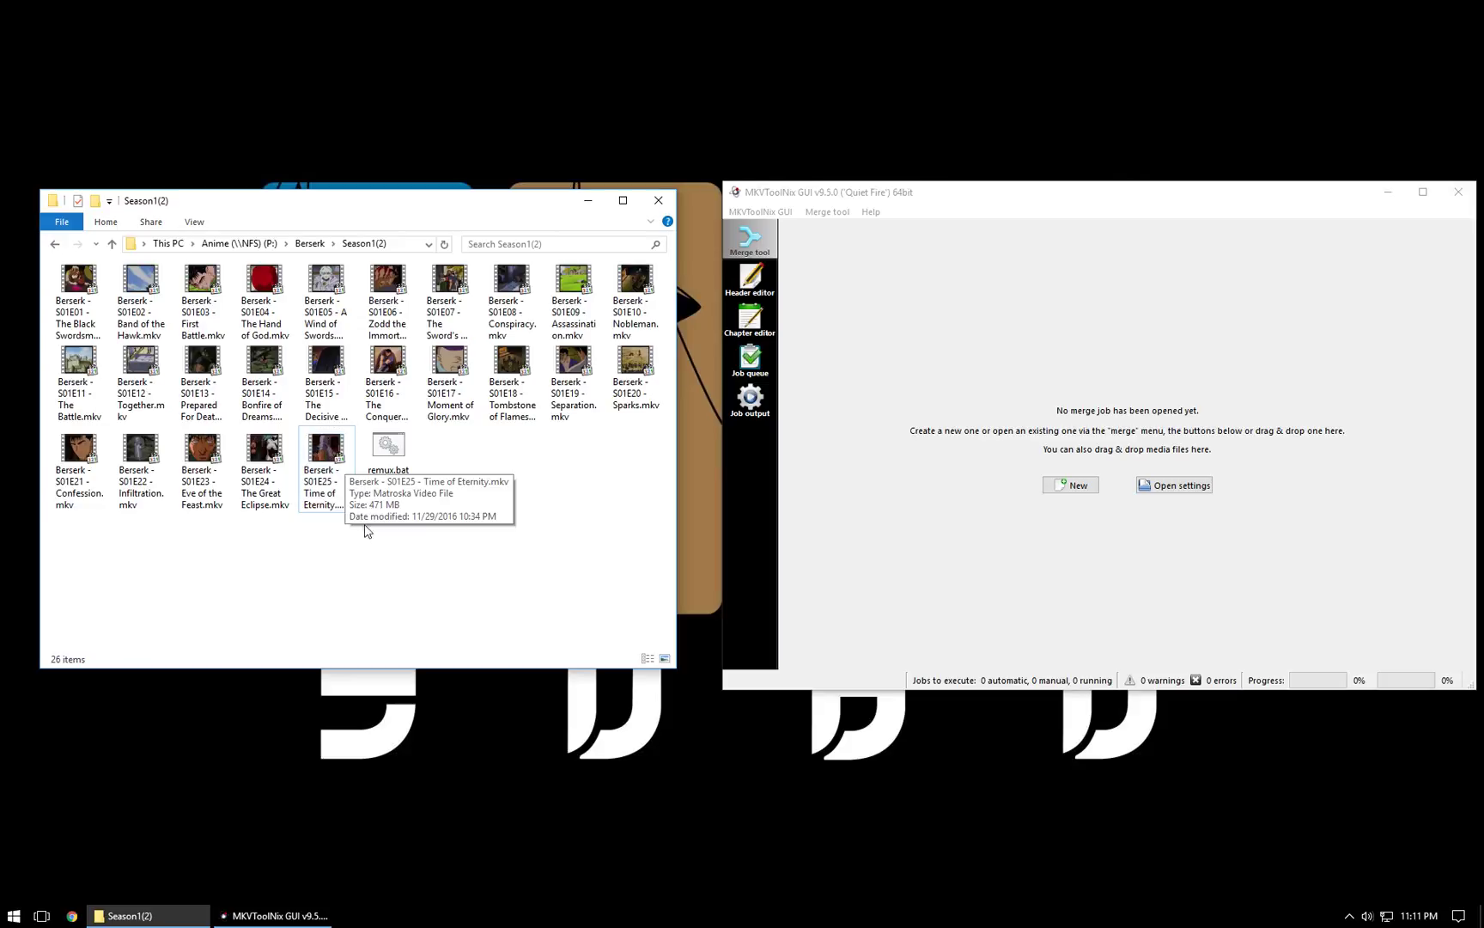
click(90, 301)
click(329, 464)
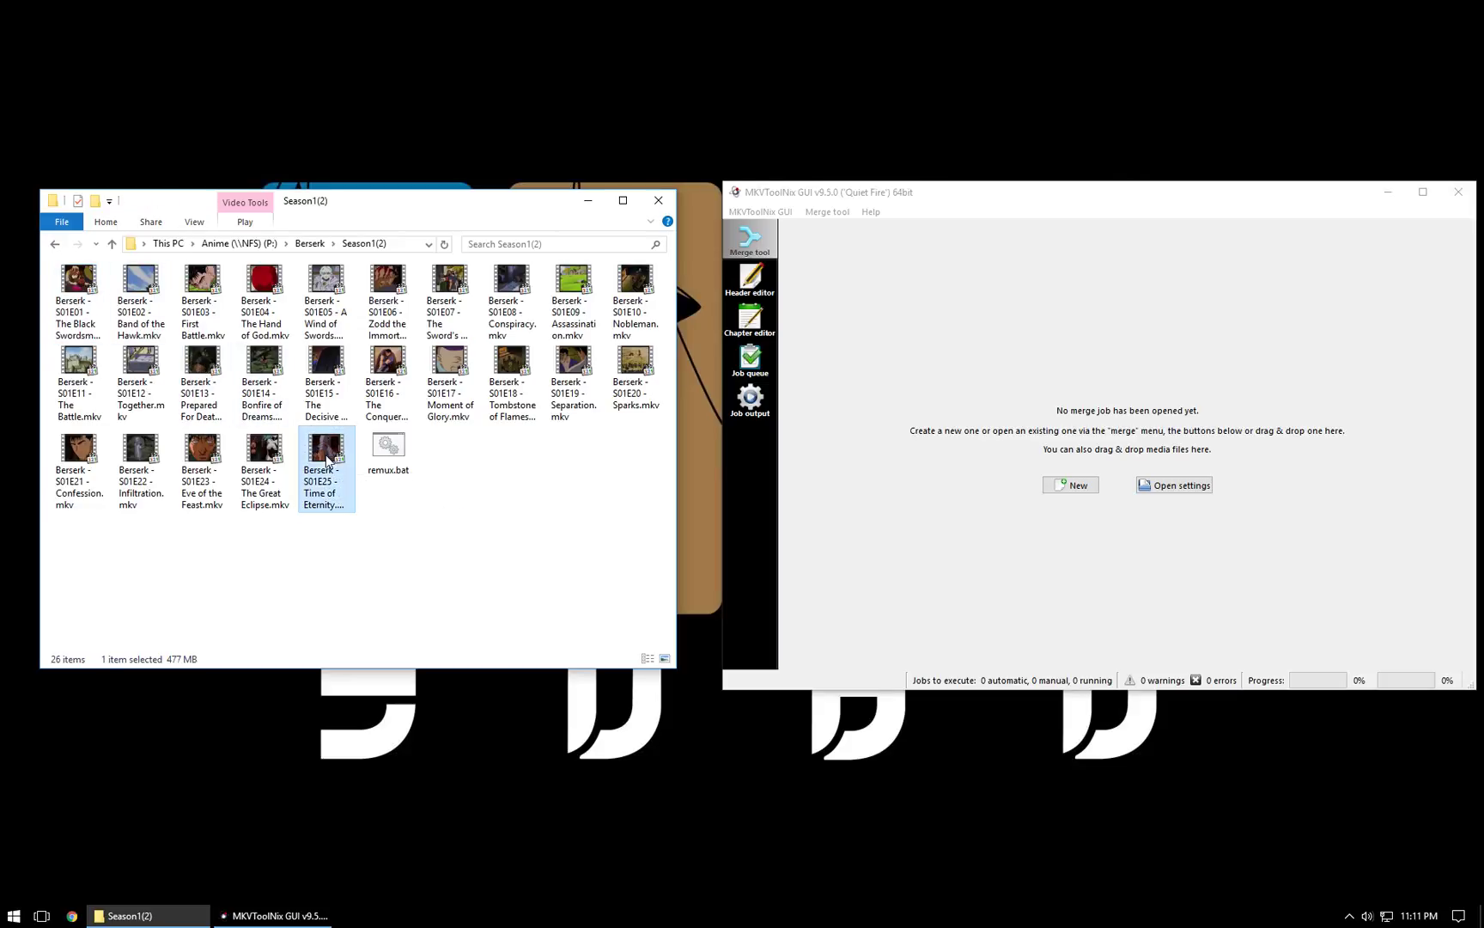
click(403, 570)
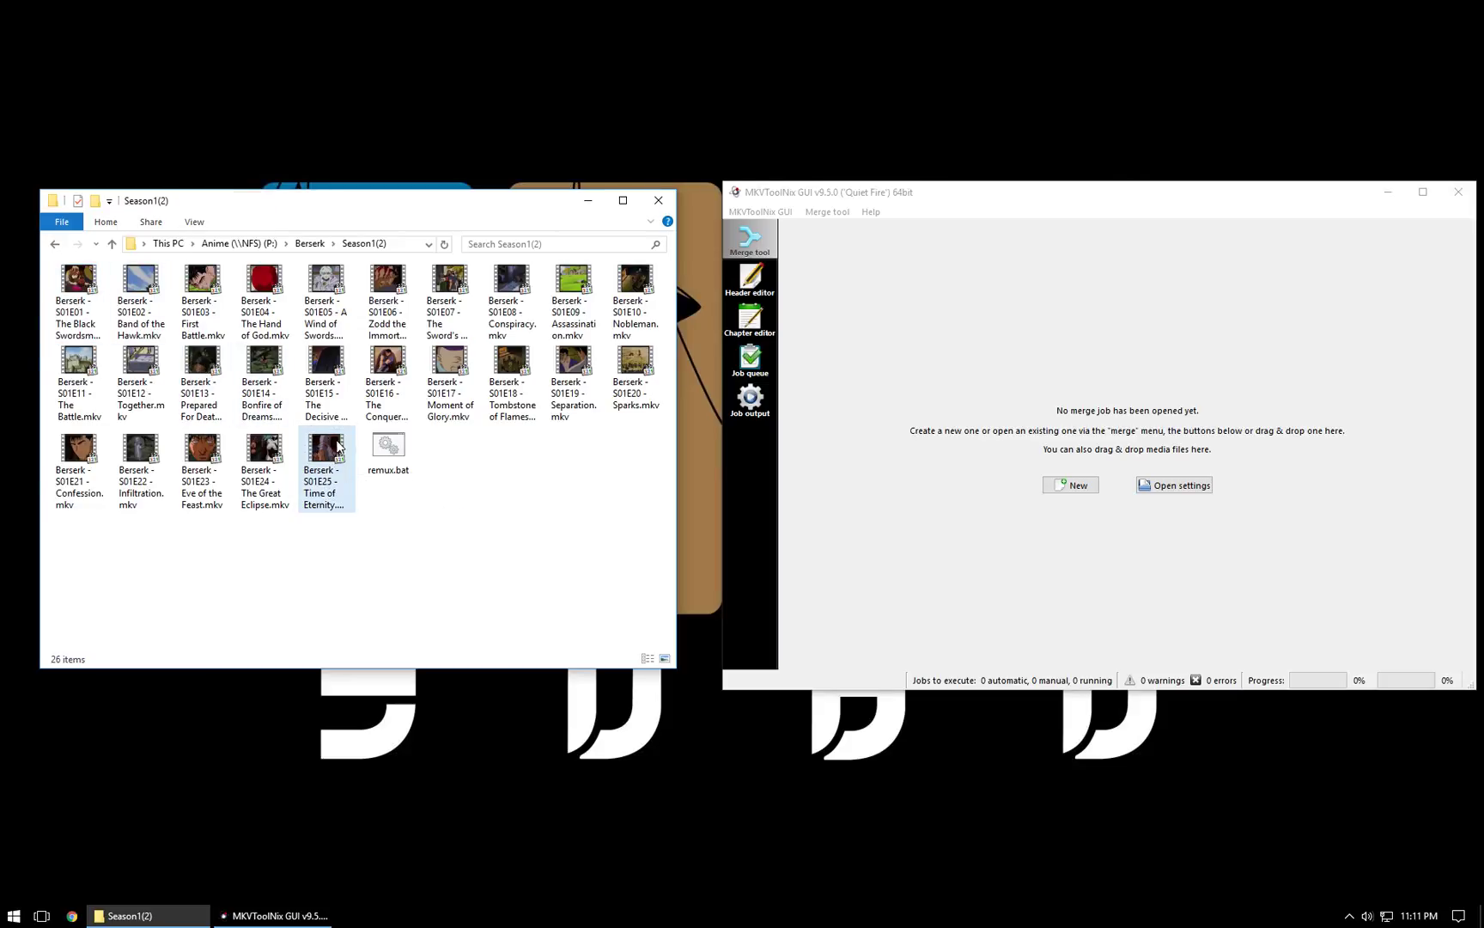
Play S01E01, skipping ahead to about 03:14 and 03:49, then close it
double_click(72, 286)
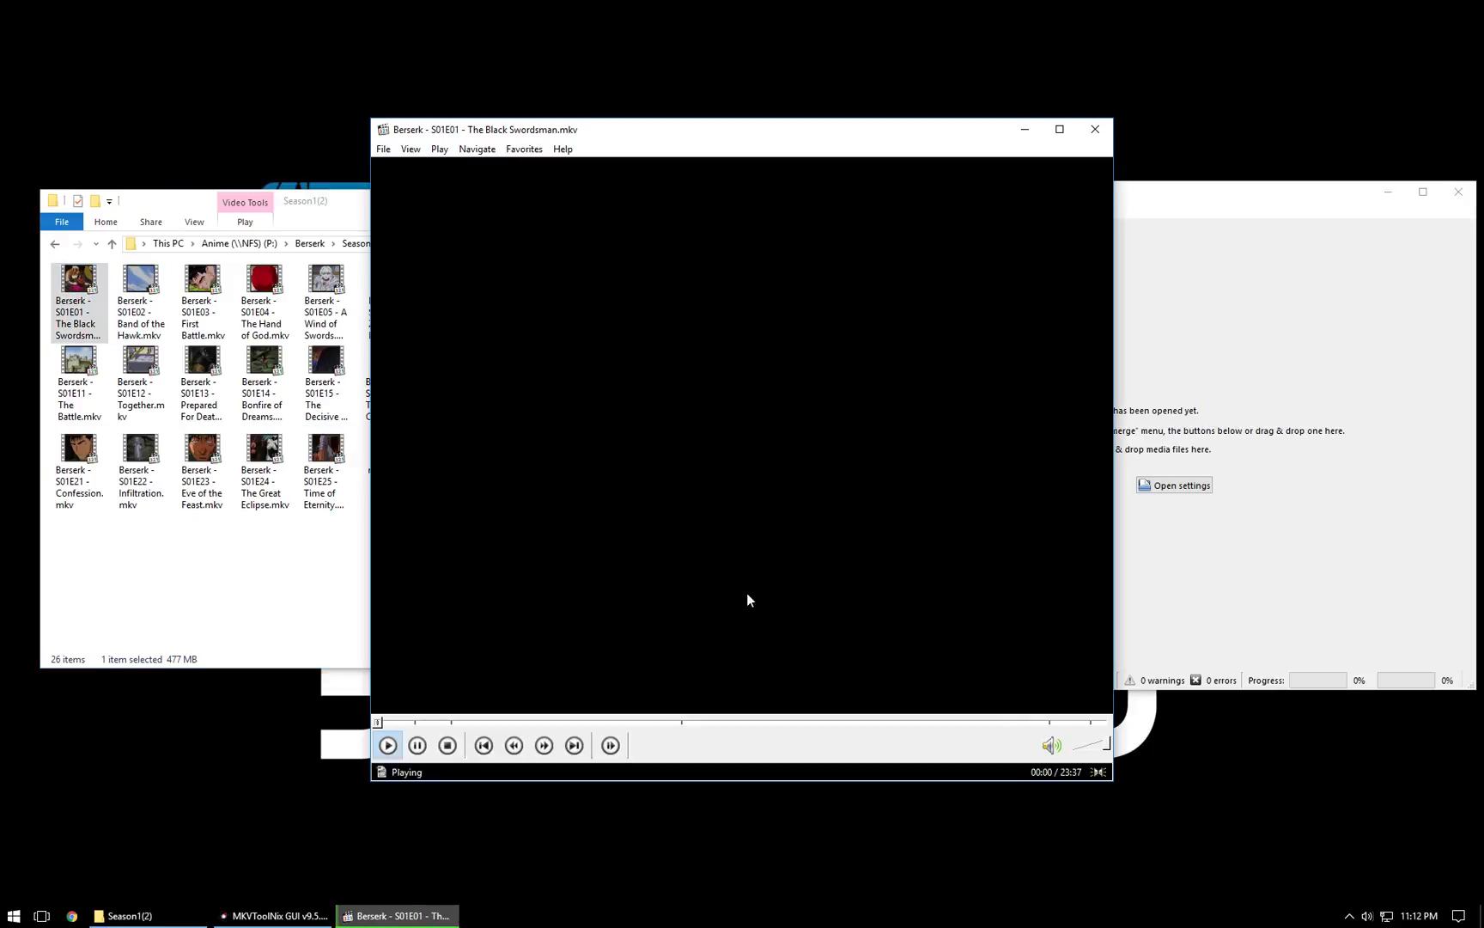
click(479, 722)
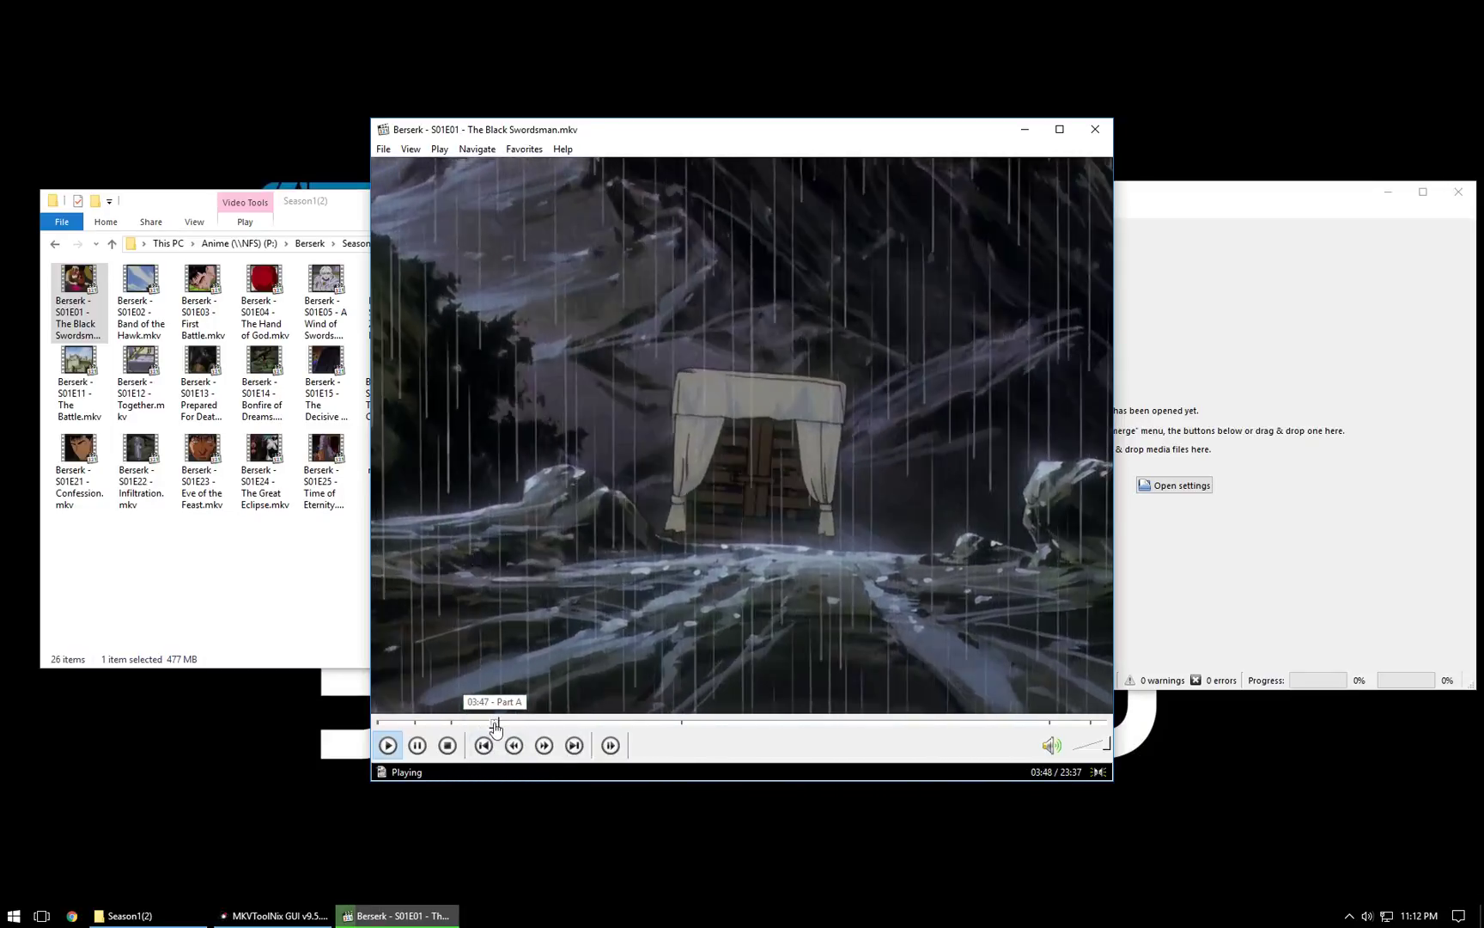
click(495, 723)
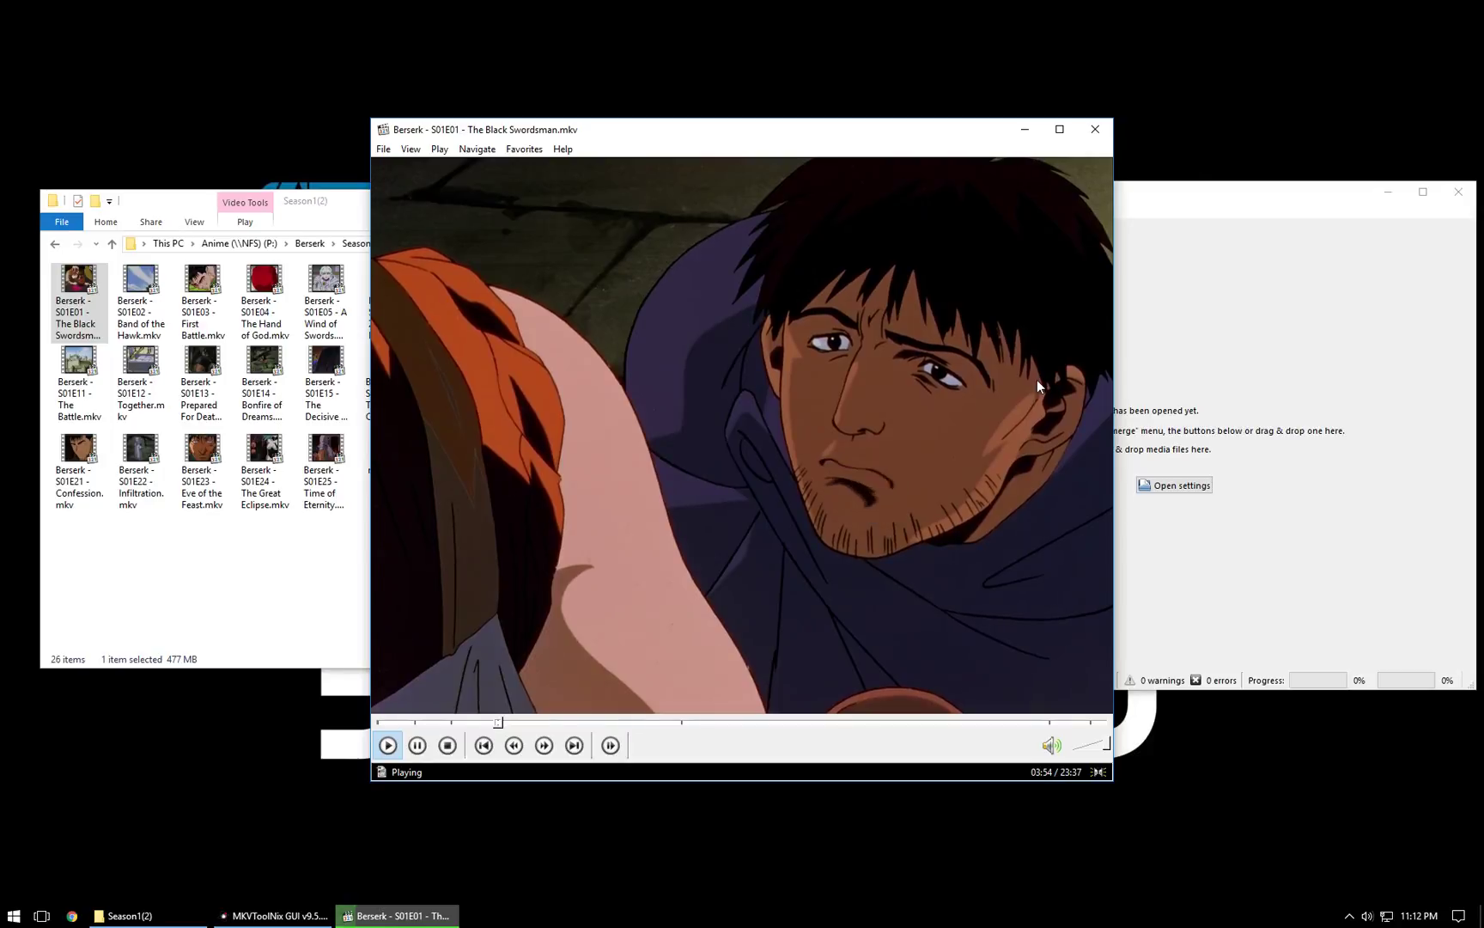
click(1096, 129)
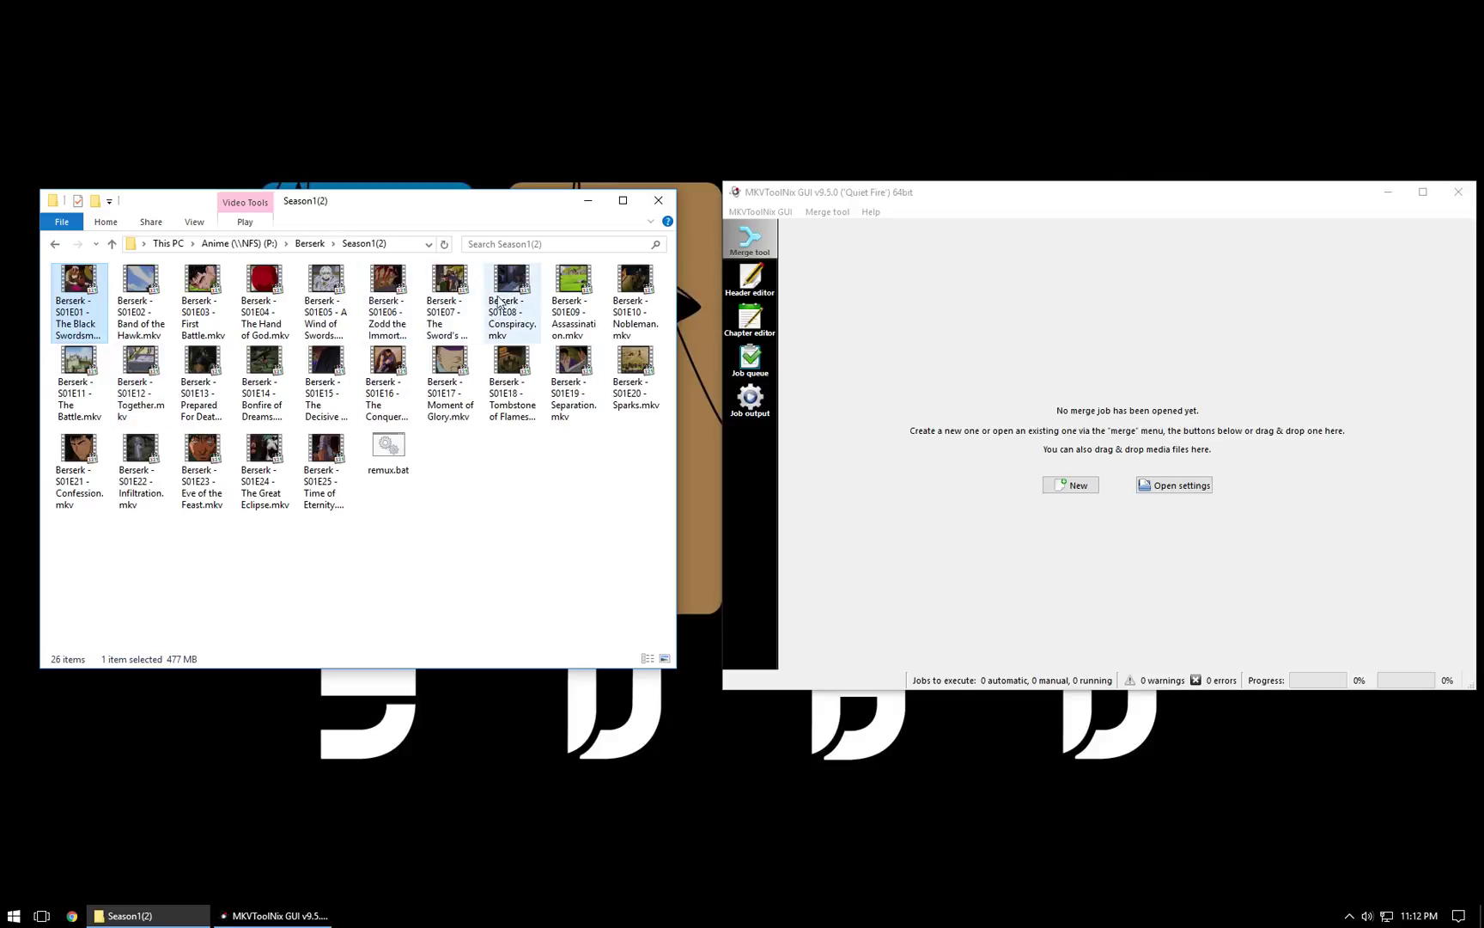
Play S01E08, jumping to about 02:58 and 03:45, then pause and close the player
click(524, 286)
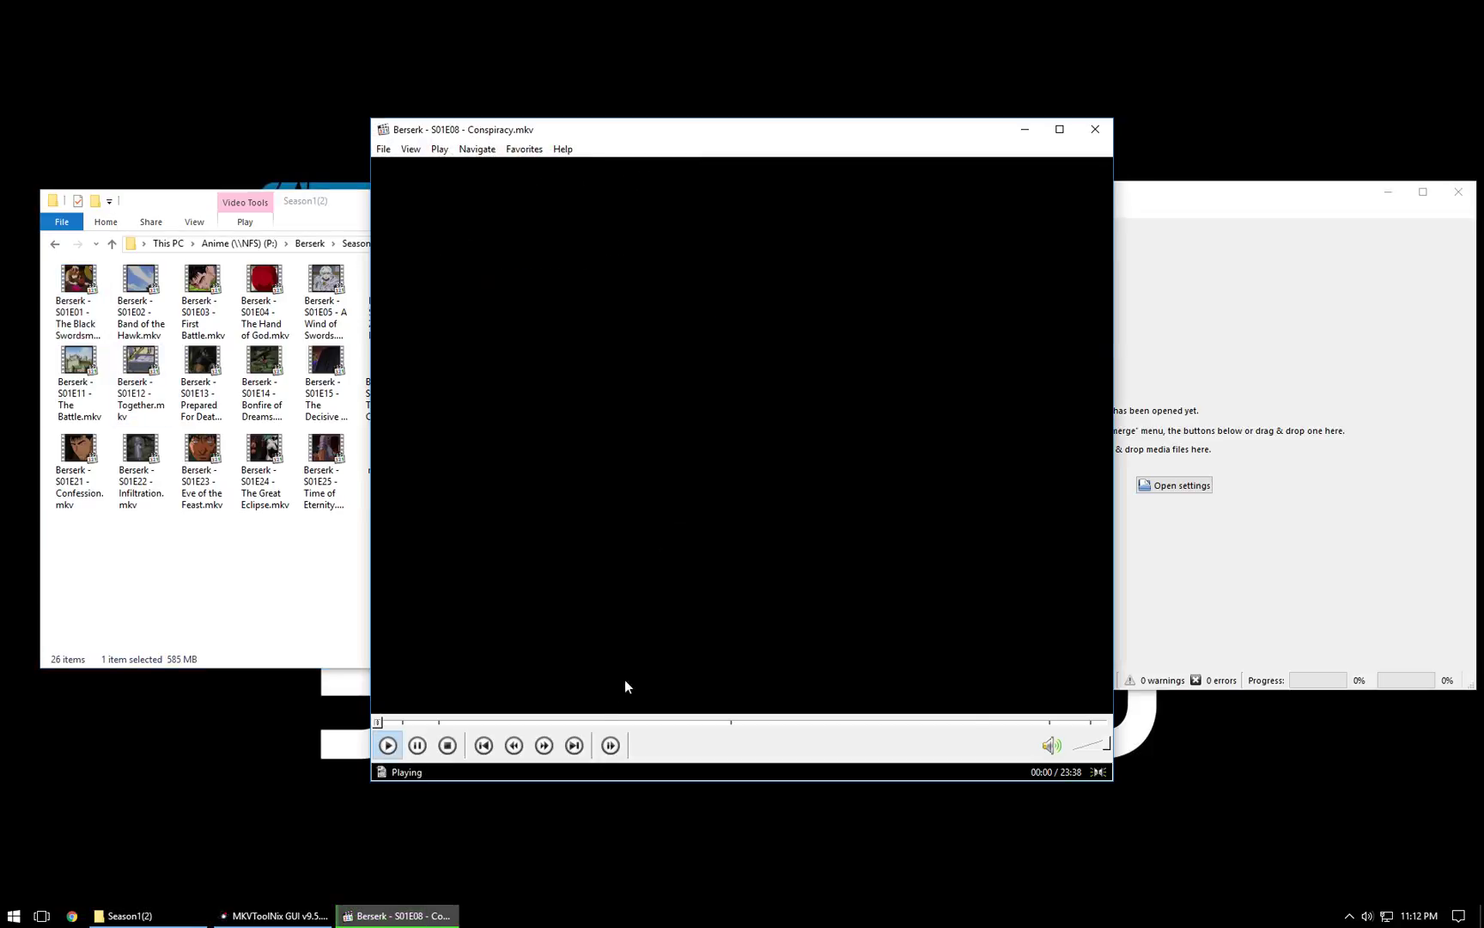
click(469, 723)
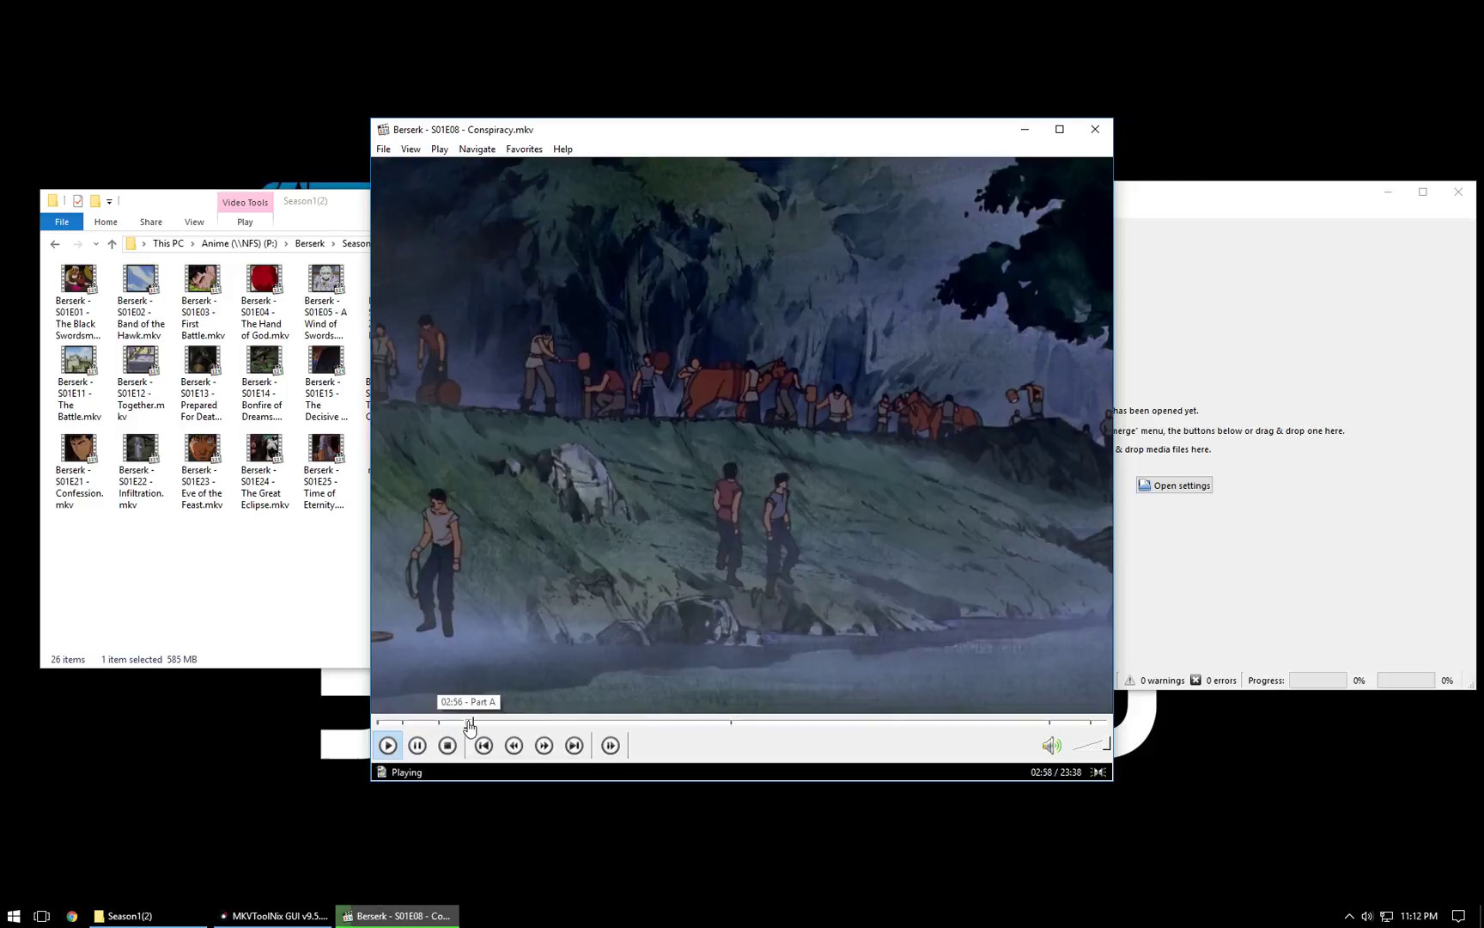
click(494, 722)
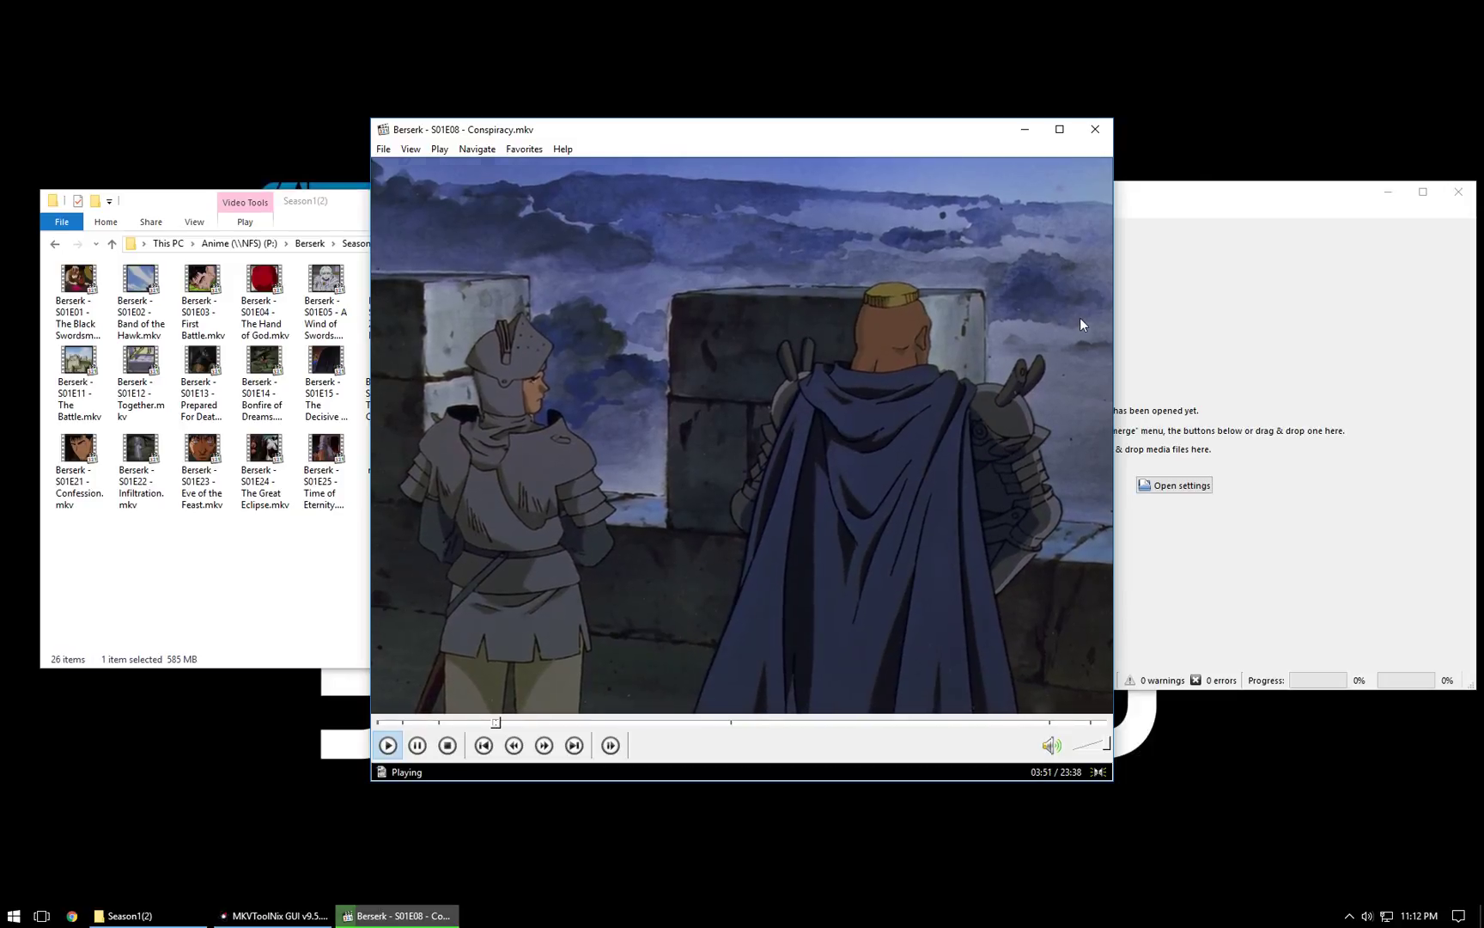
key(space)
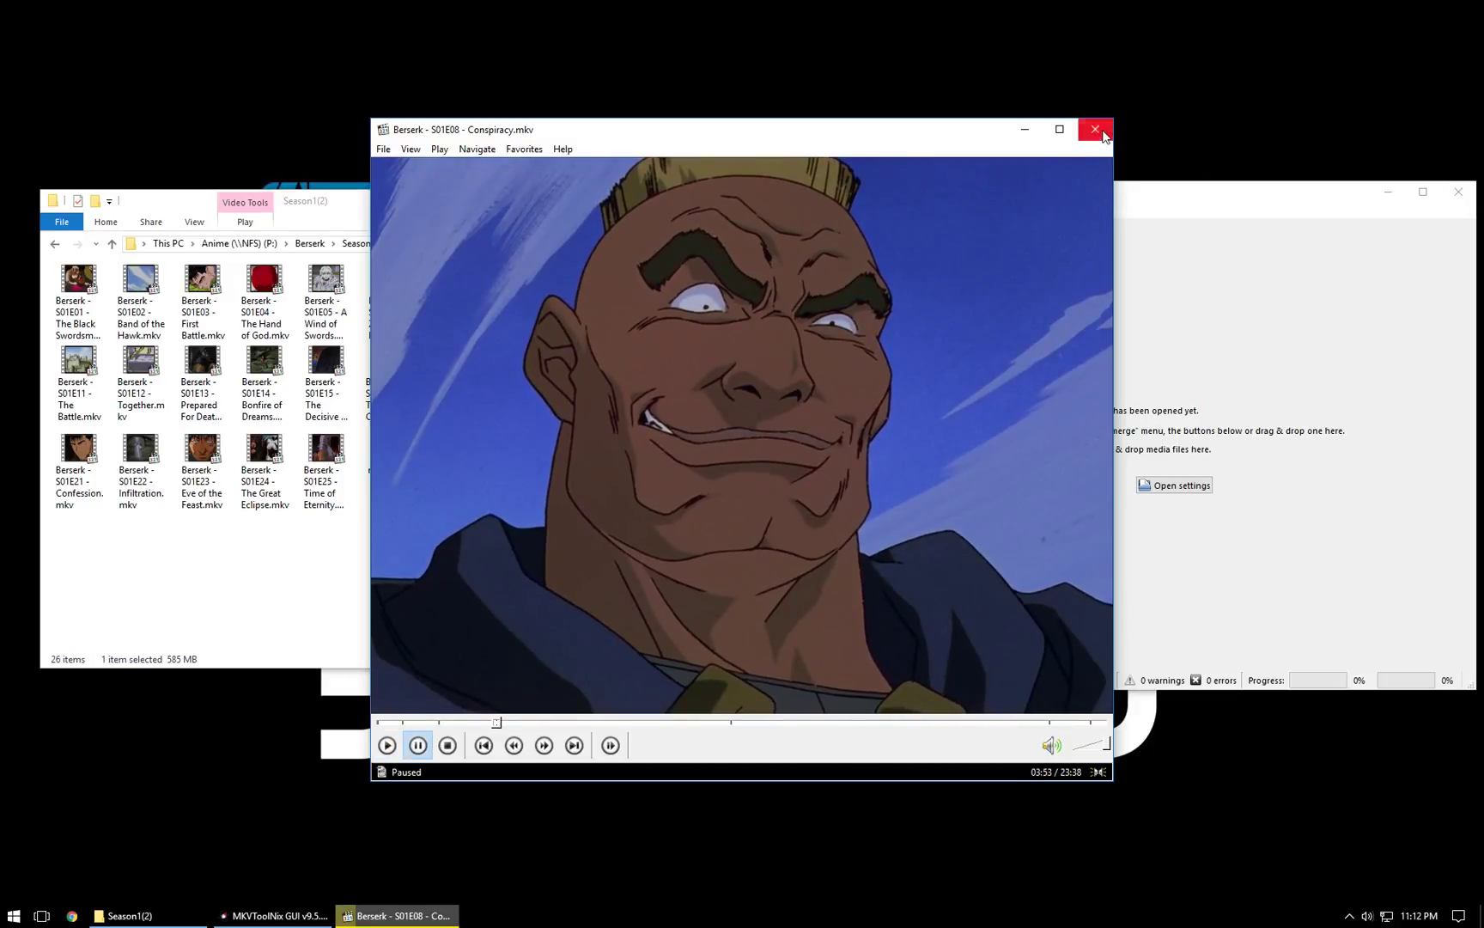
key(alt+F4)
click(553, 536)
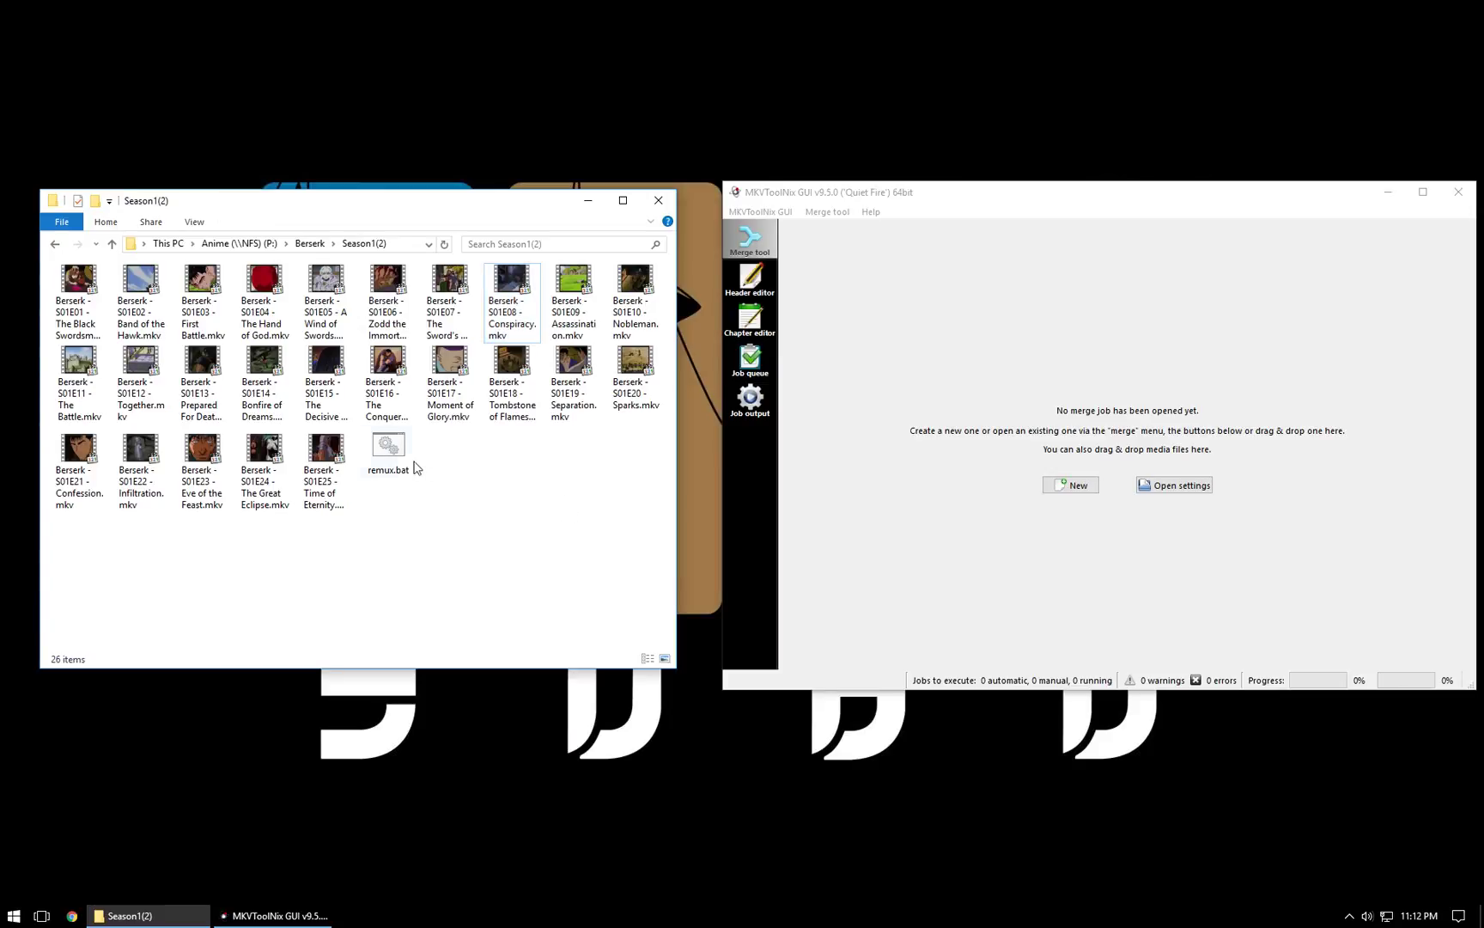
Open remux.bat for editing in Notepad and move its window higher
click(390, 450)
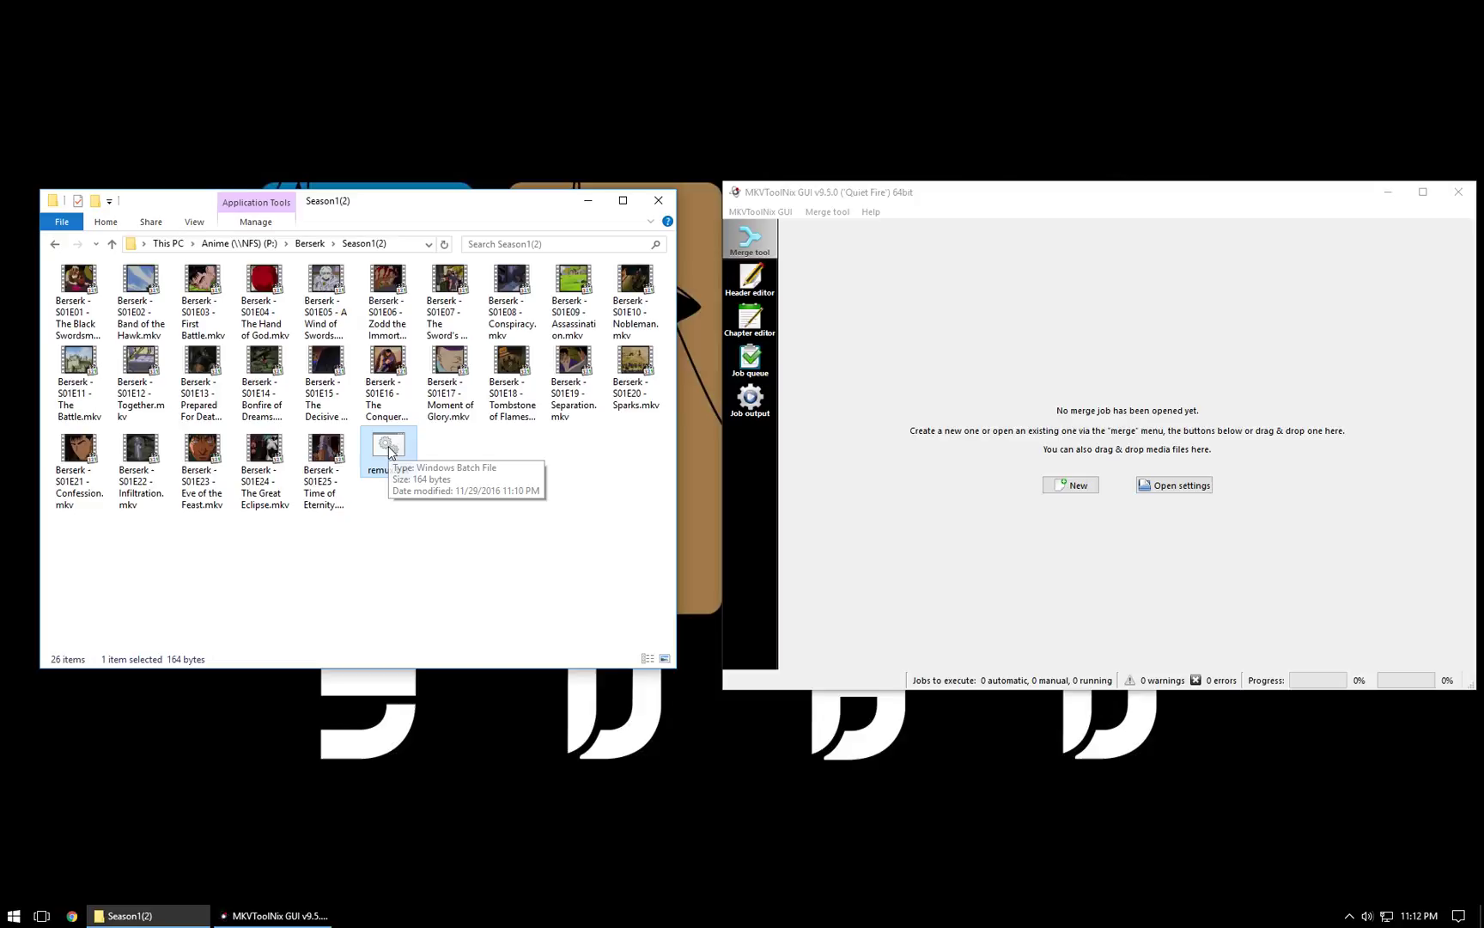
right_click(396, 452)
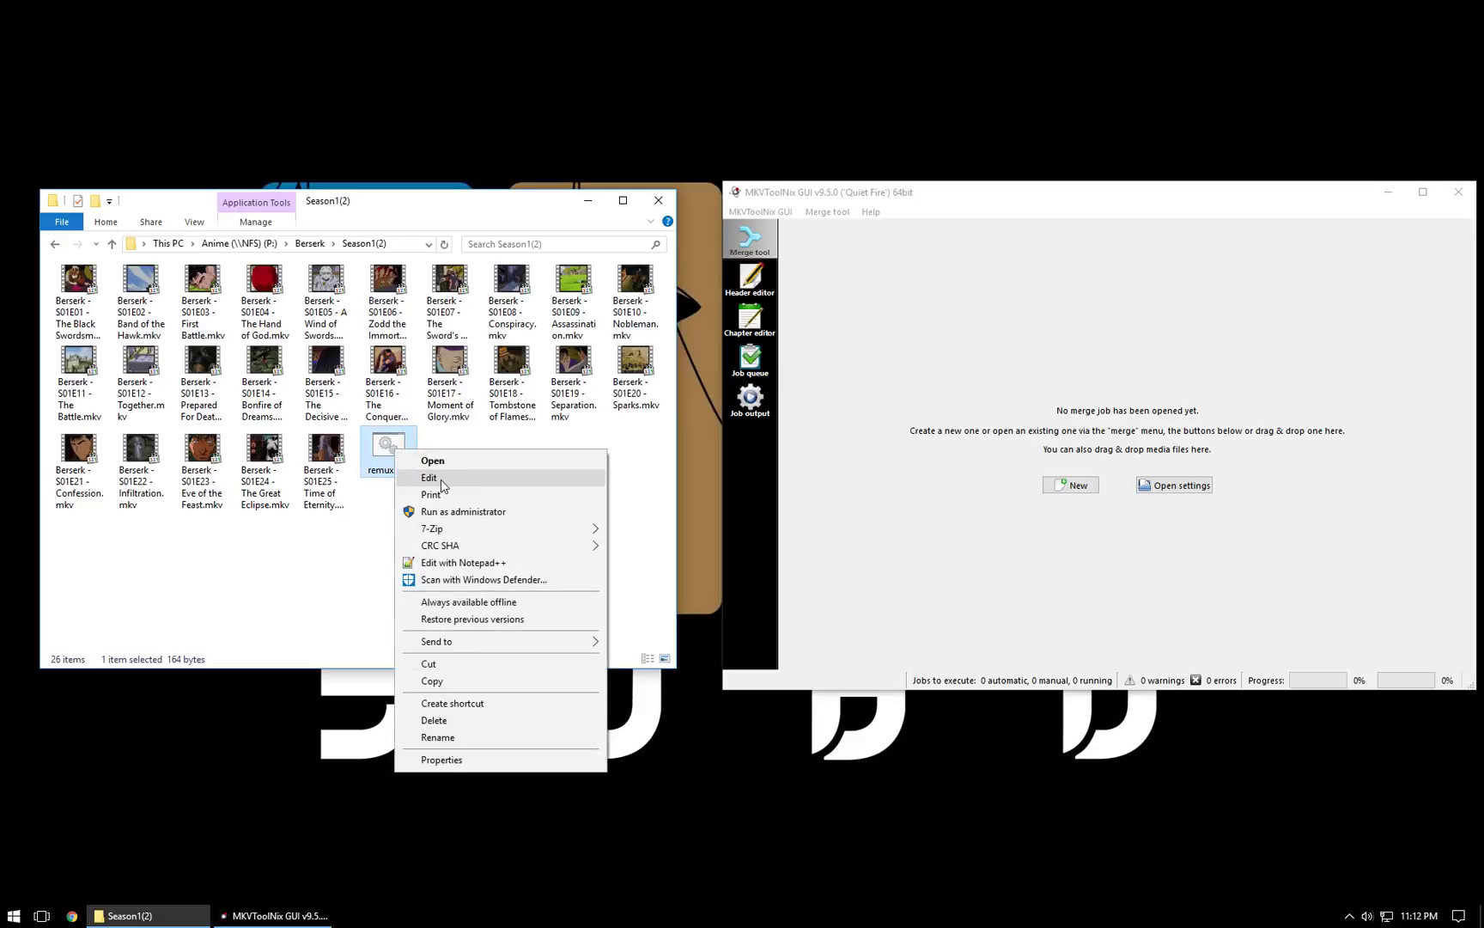
click(440, 479)
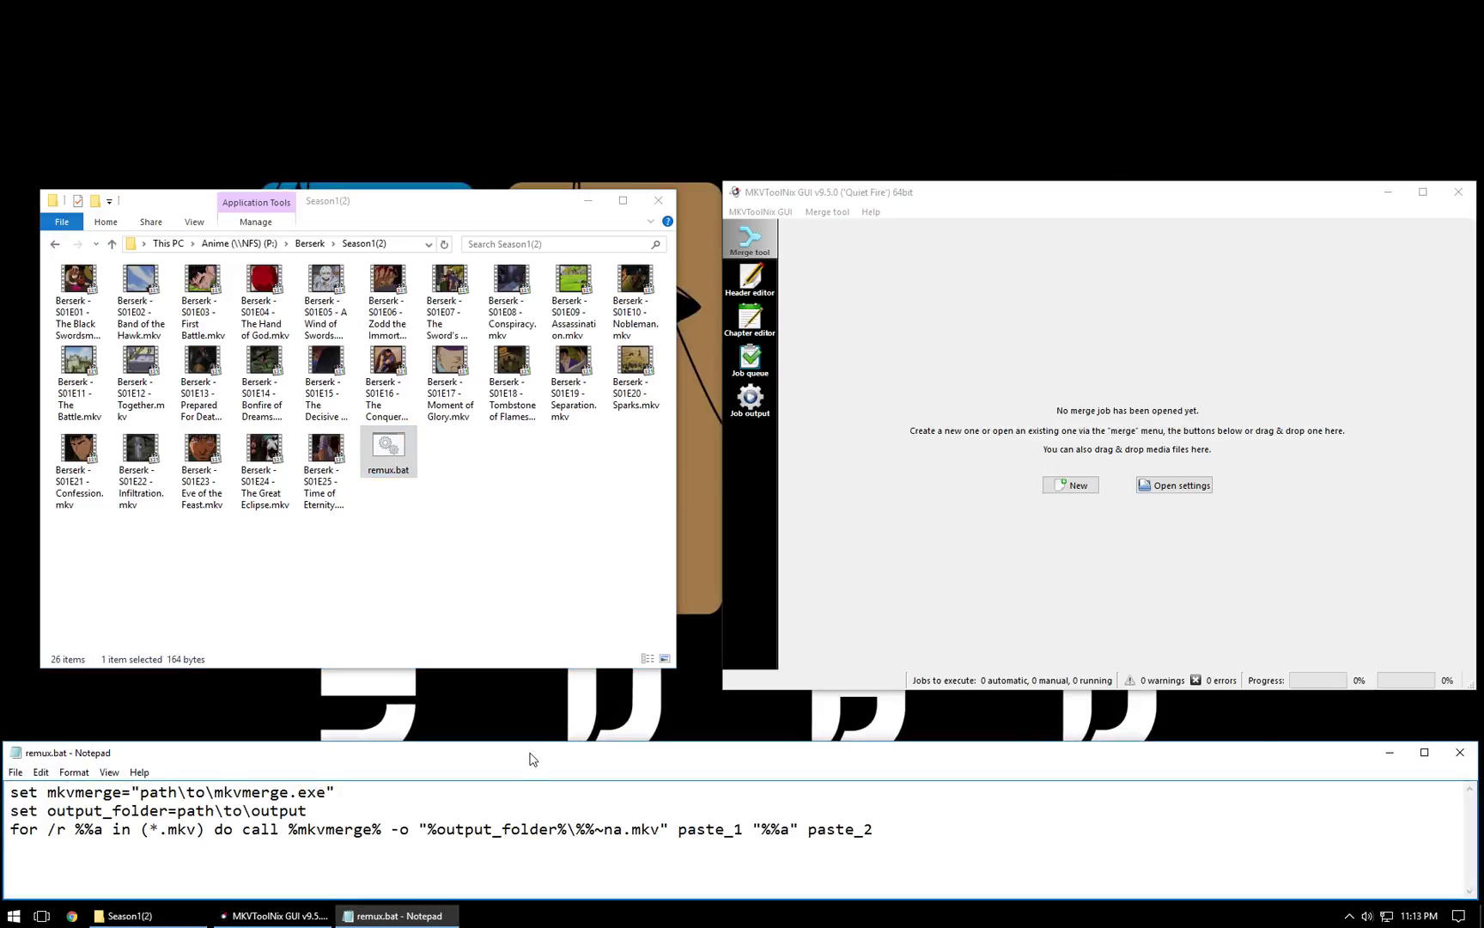
drag(530, 759, 558, 553)
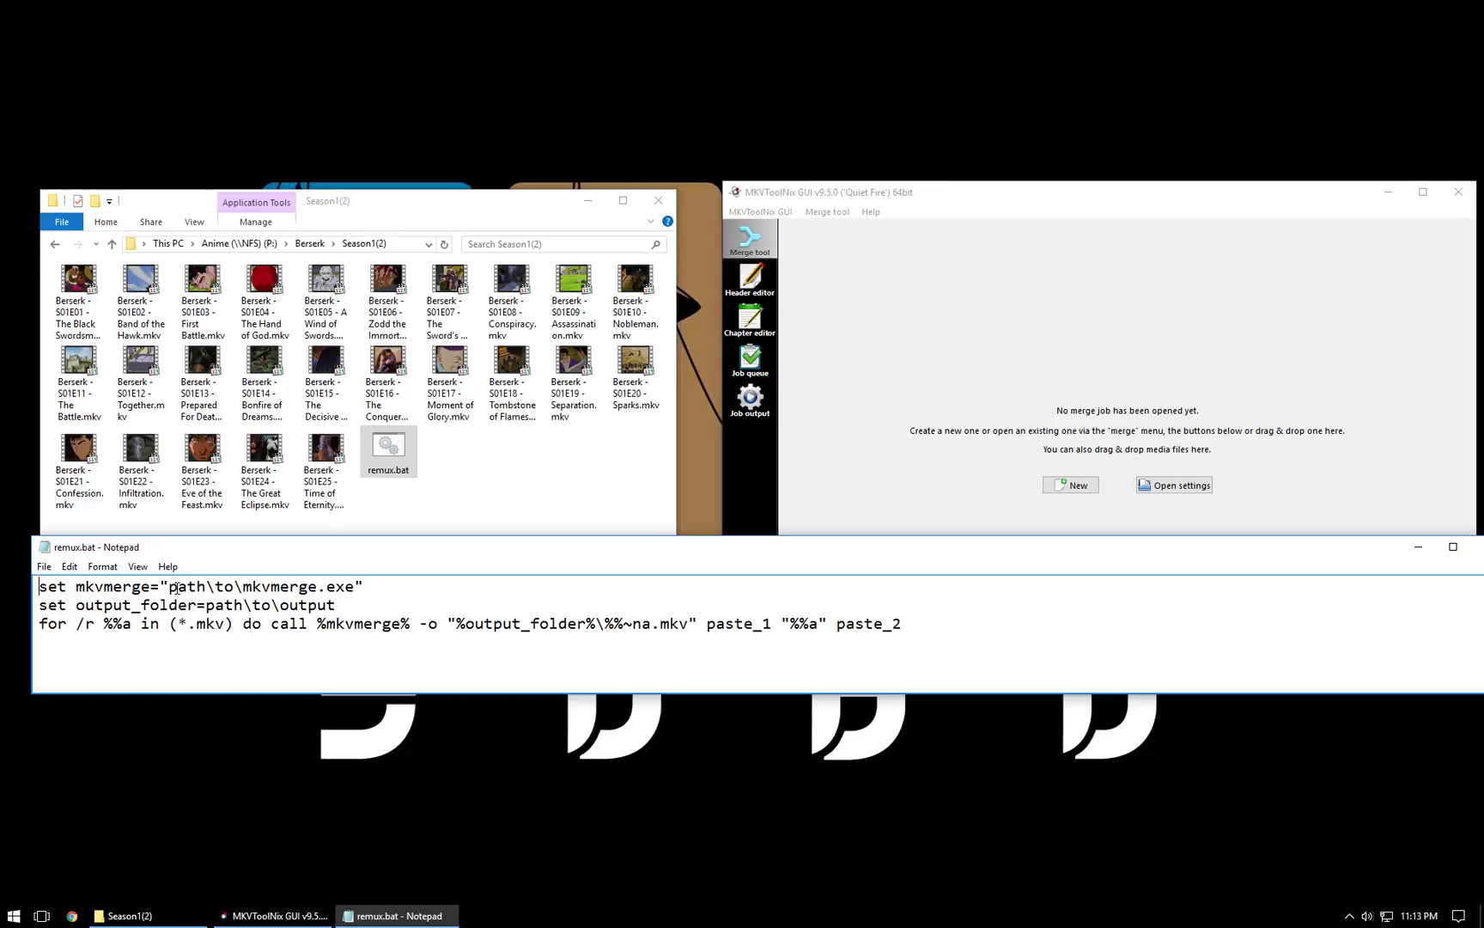
Check the mkvmerge and output folder placeholders, then dock Notepad at the screen bottom
drag(169, 587, 208, 608)
click(395, 587)
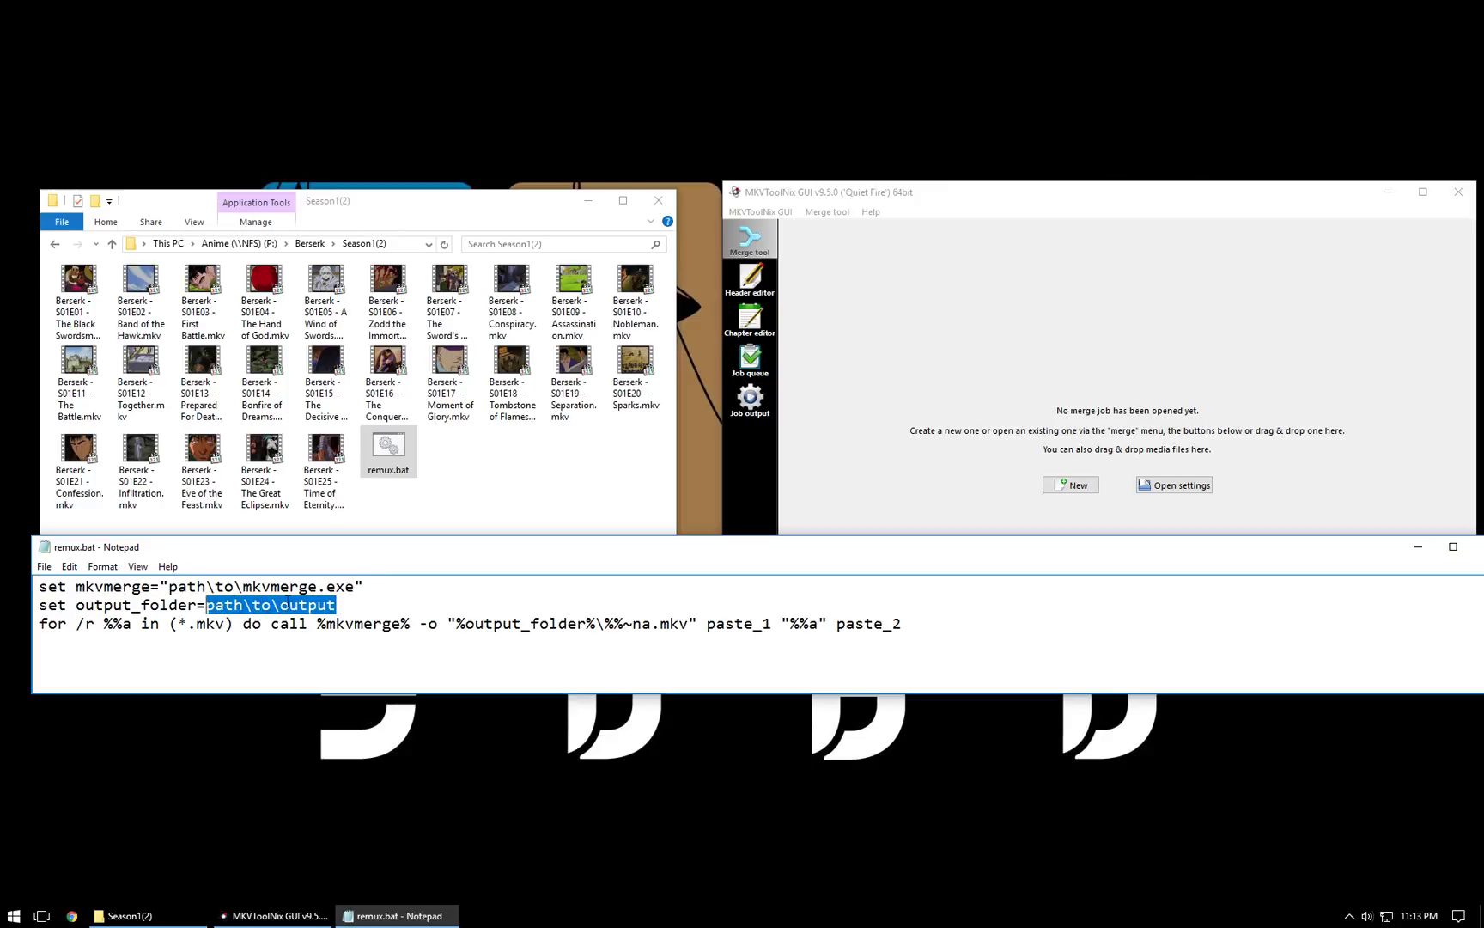
click(365, 605)
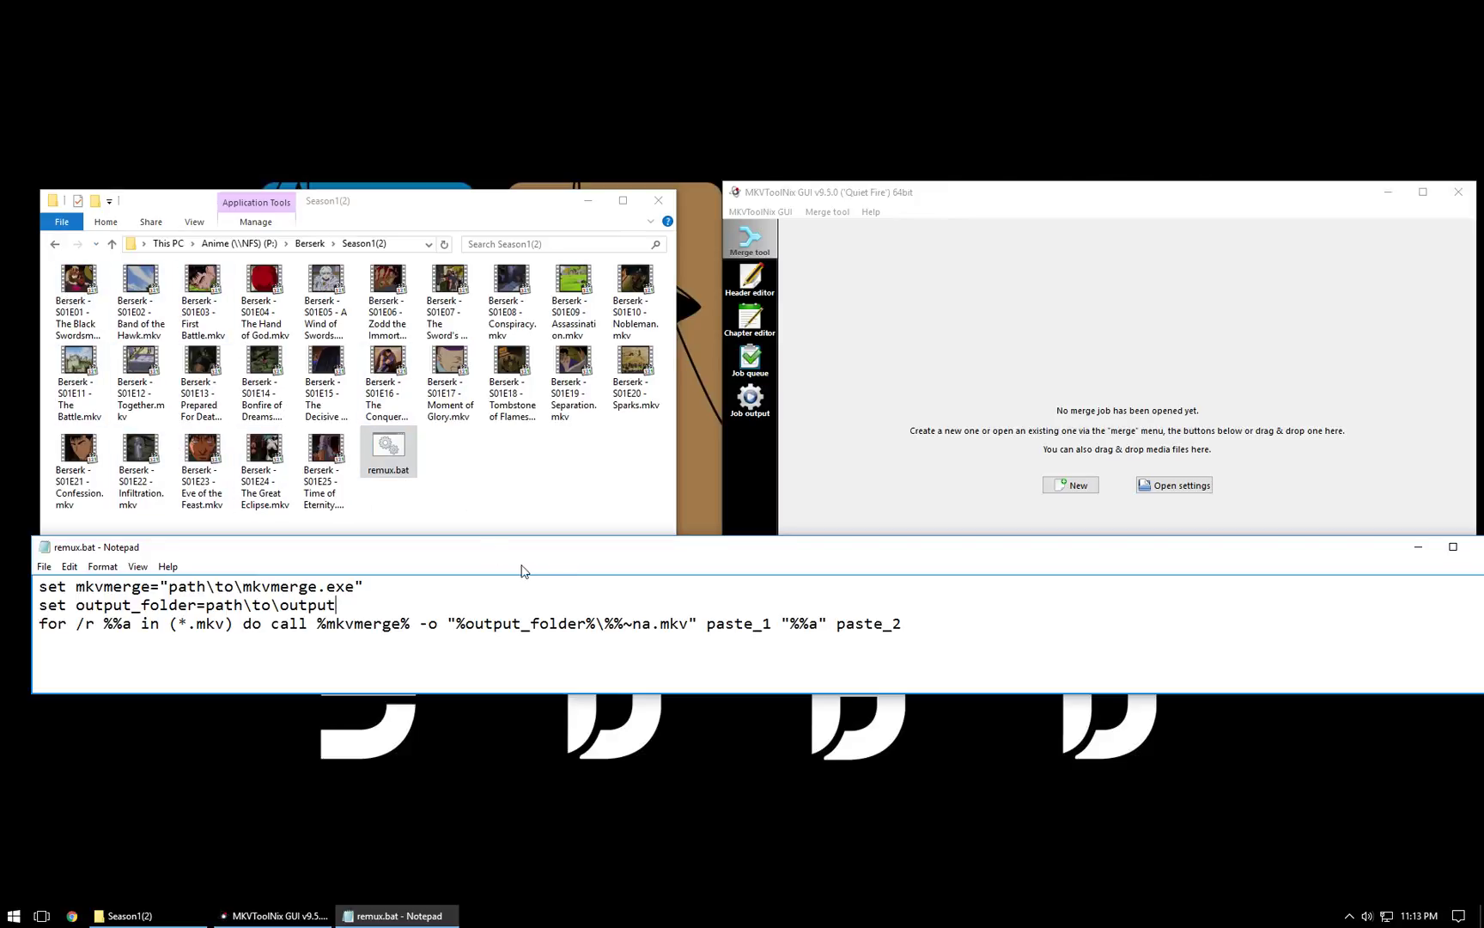
drag(571, 556, 540, 747)
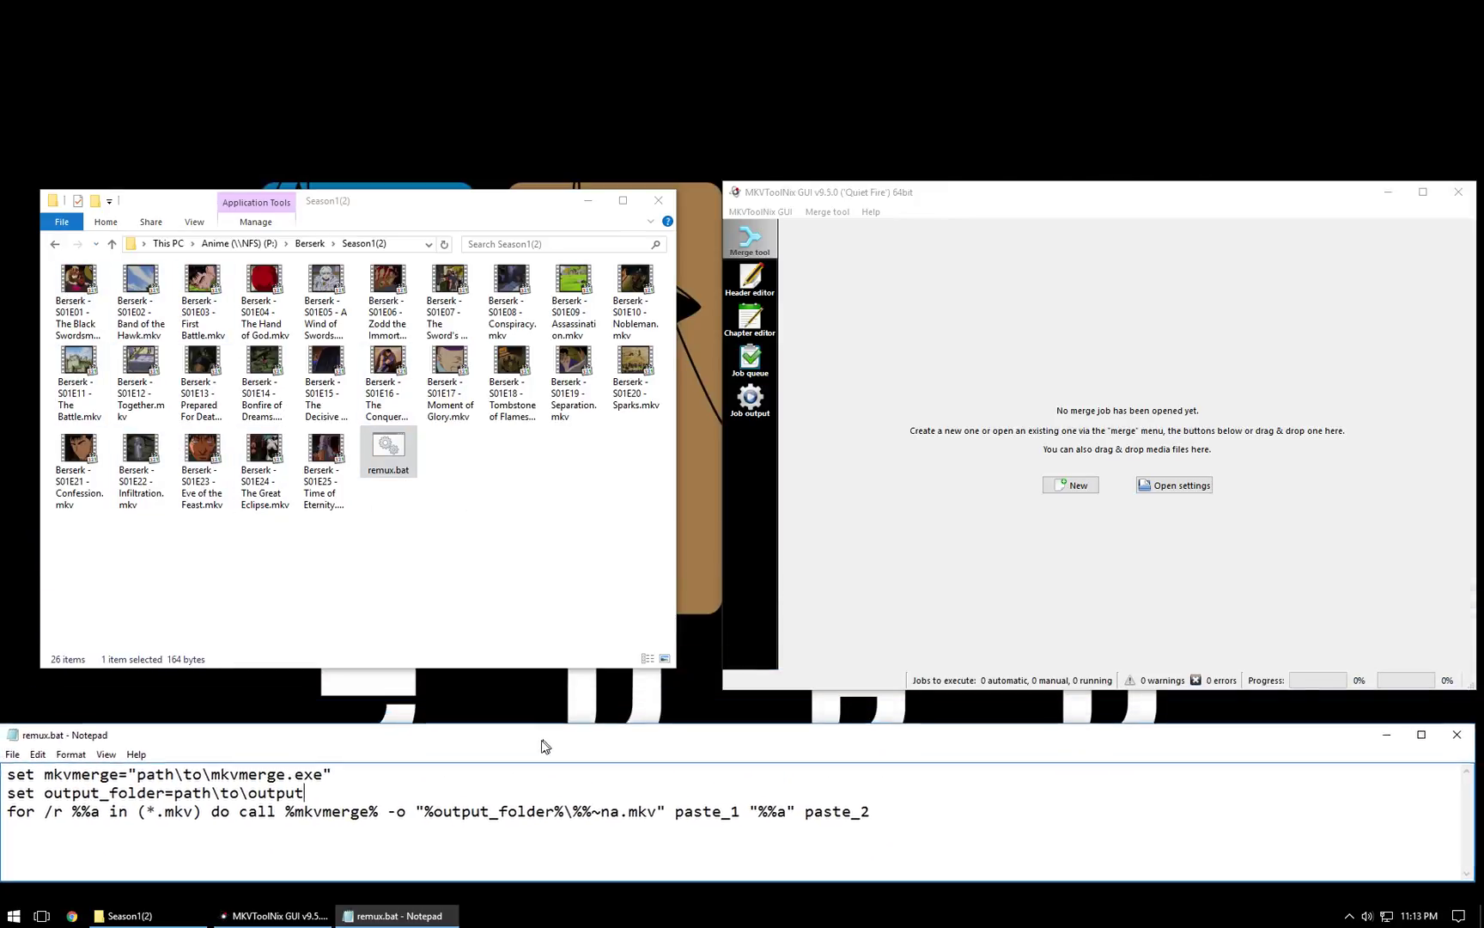
Add S01E01 - The Black Swordsman.mkv as a merge source and widen the MKVToolNix window
click(93, 284)
drag(797, 201, 785, 200)
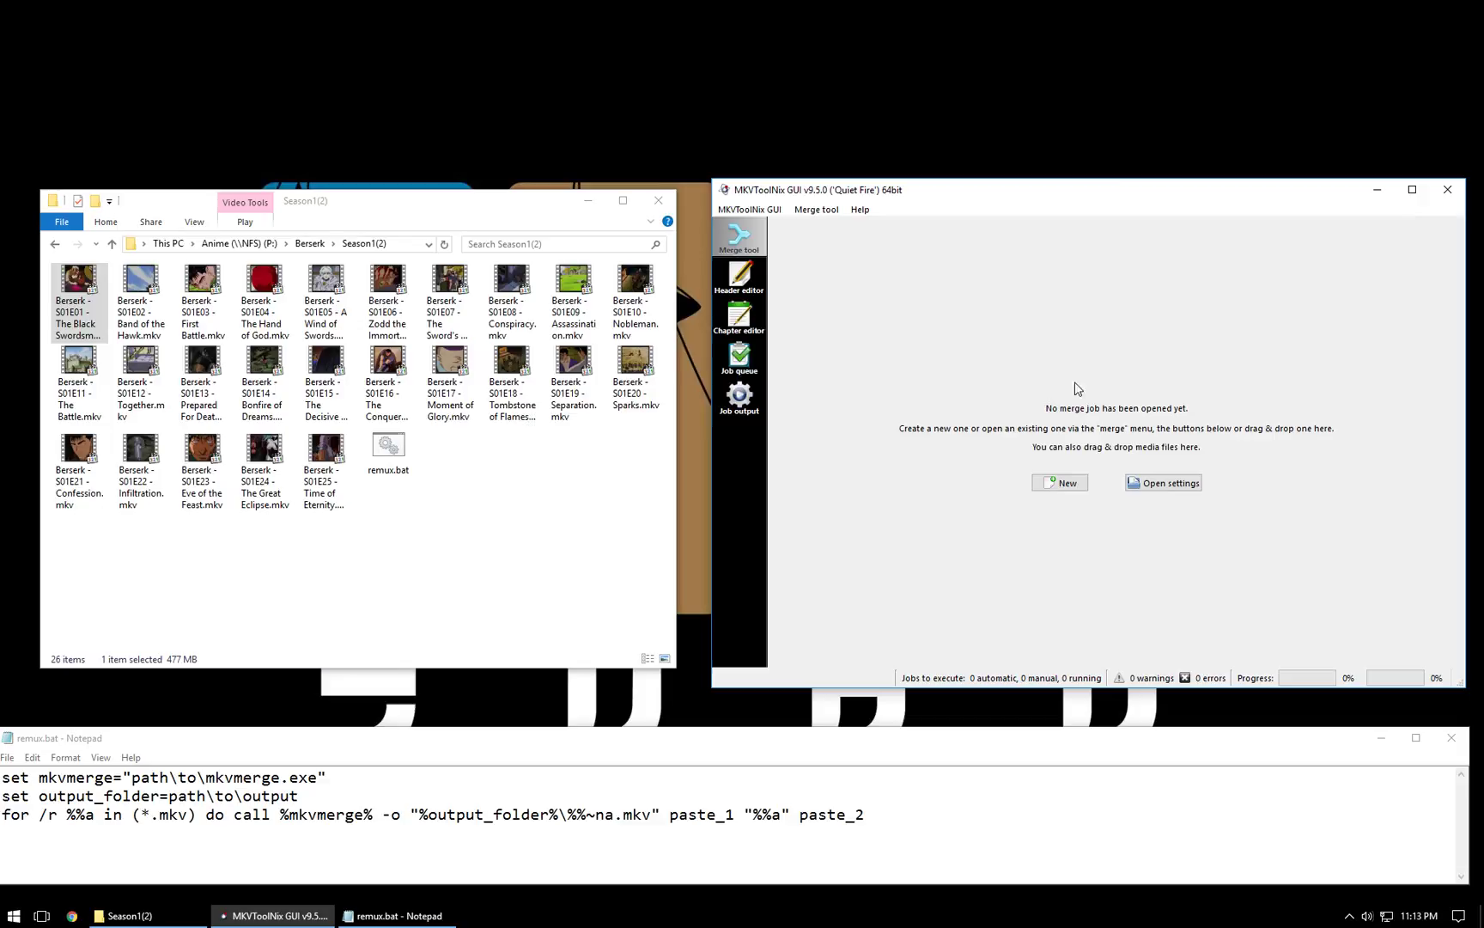
click(514, 539)
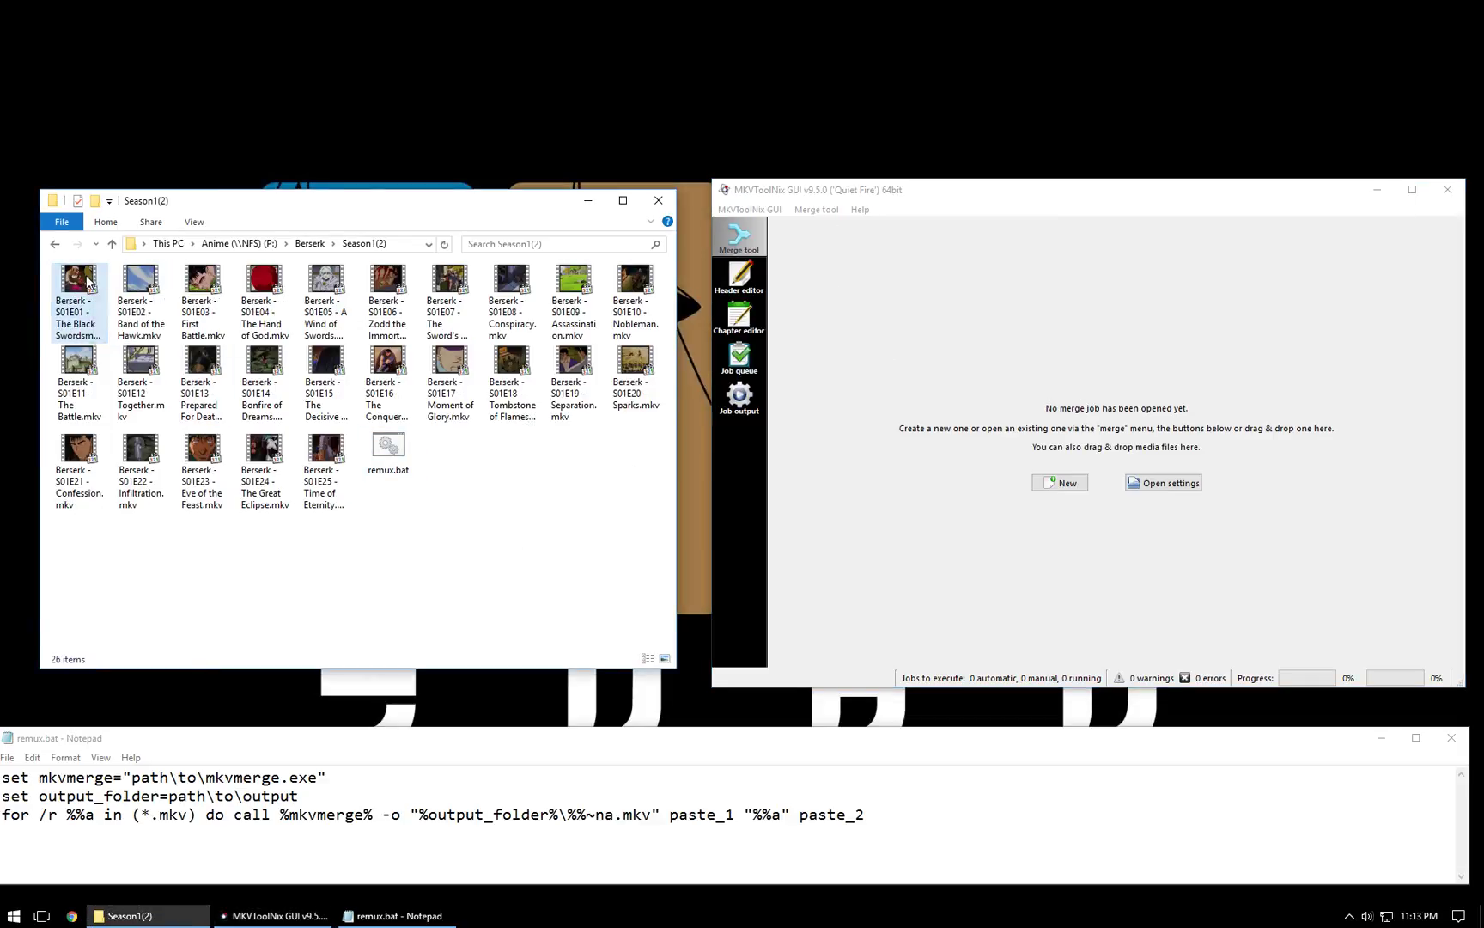
drag(96, 302, 1072, 414)
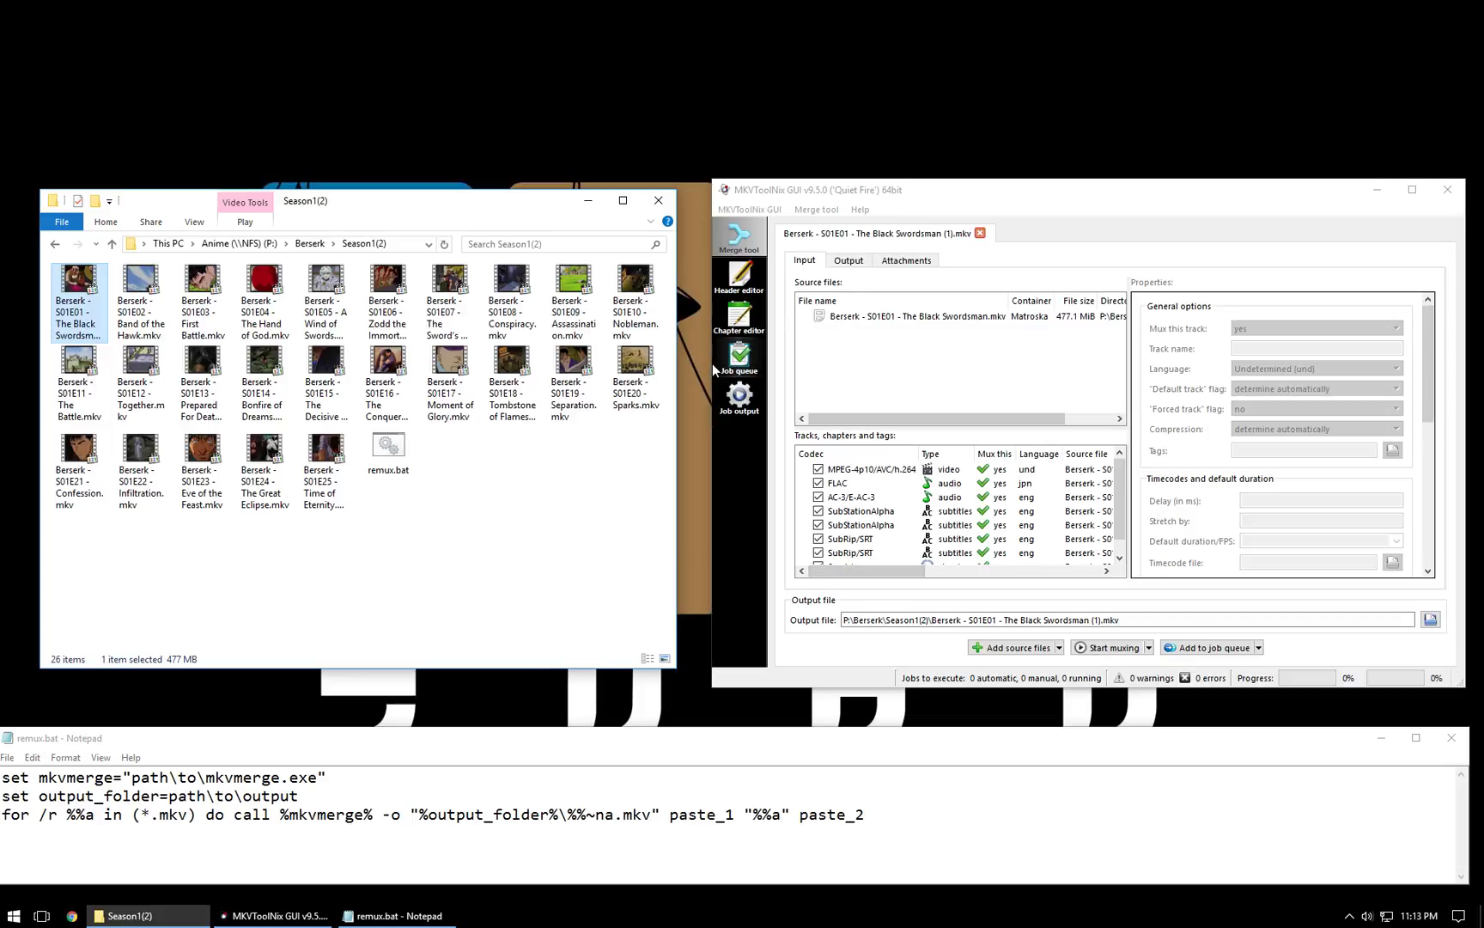
drag(713, 369, 685, 371)
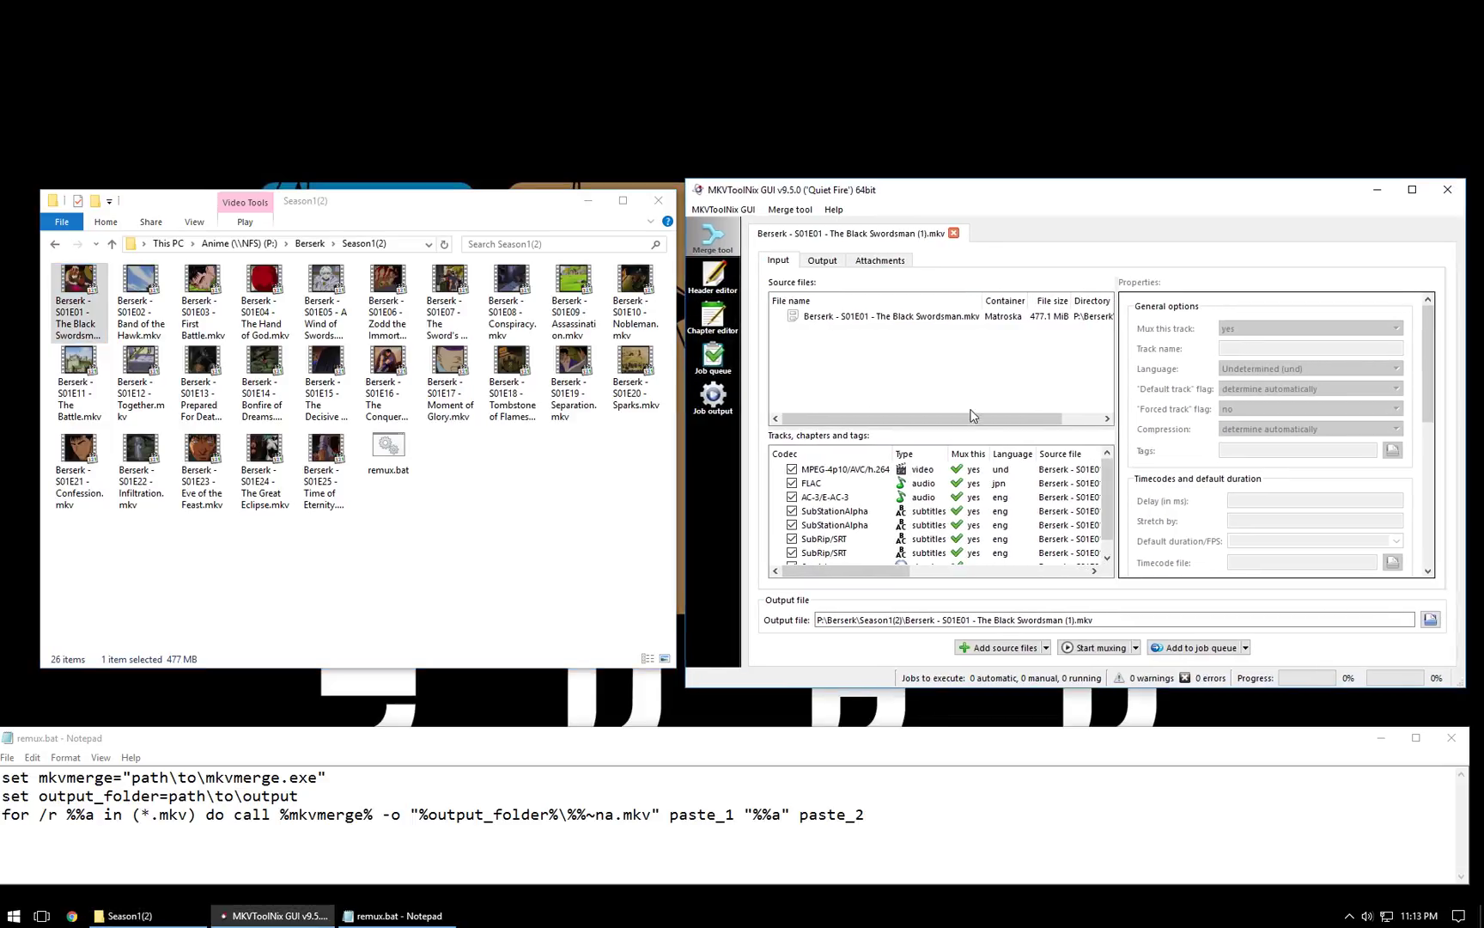
mouse_move(971, 416)
mouse_down()
mouse_move(1019, 421)
mouse_move(970, 422)
mouse_up()
mouse_move(875, 578)
mouse_down()
mouse_move(925, 576)
mouse_move(891, 573)
mouse_up()
Inspect the English AC-3 audio, the first SRT subtitle and the Japanese FLAC audio tracks
click(900, 496)
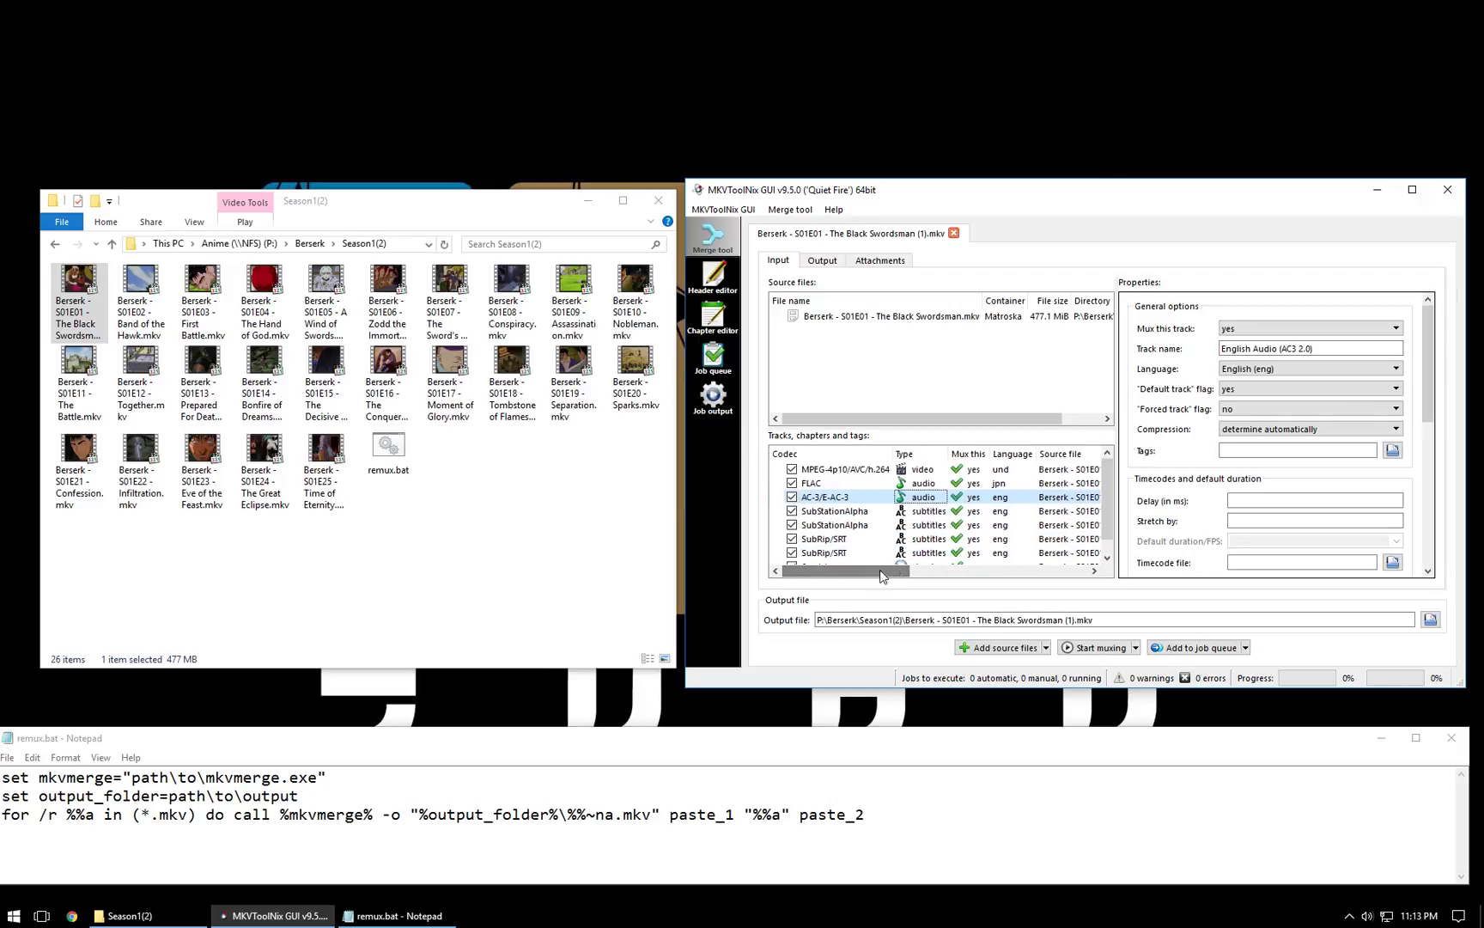
click(926, 539)
drag(899, 573, 1002, 570)
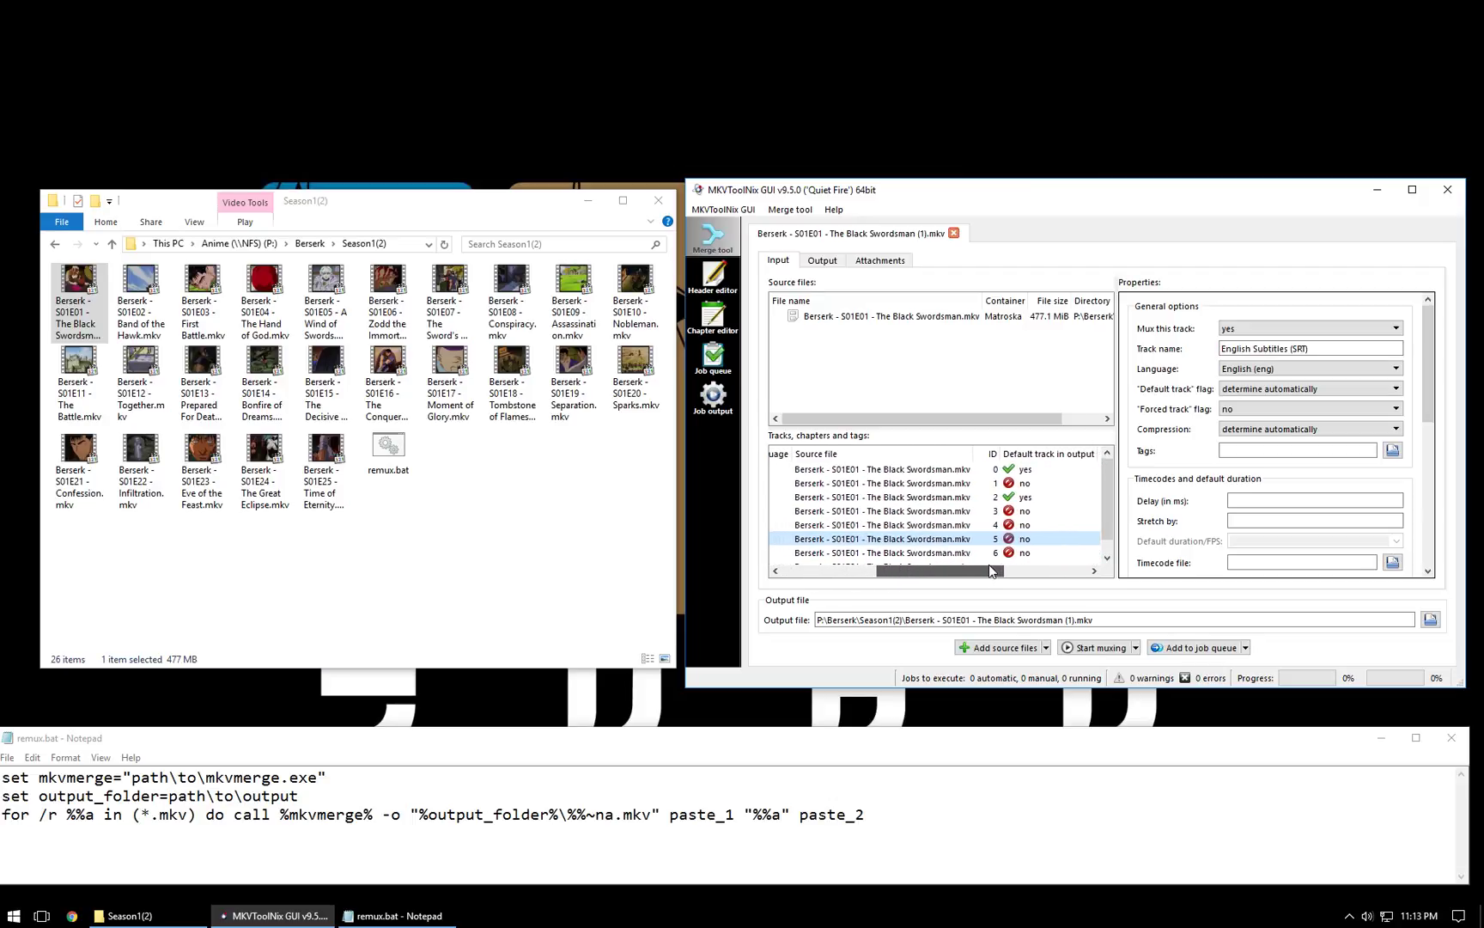
click(979, 483)
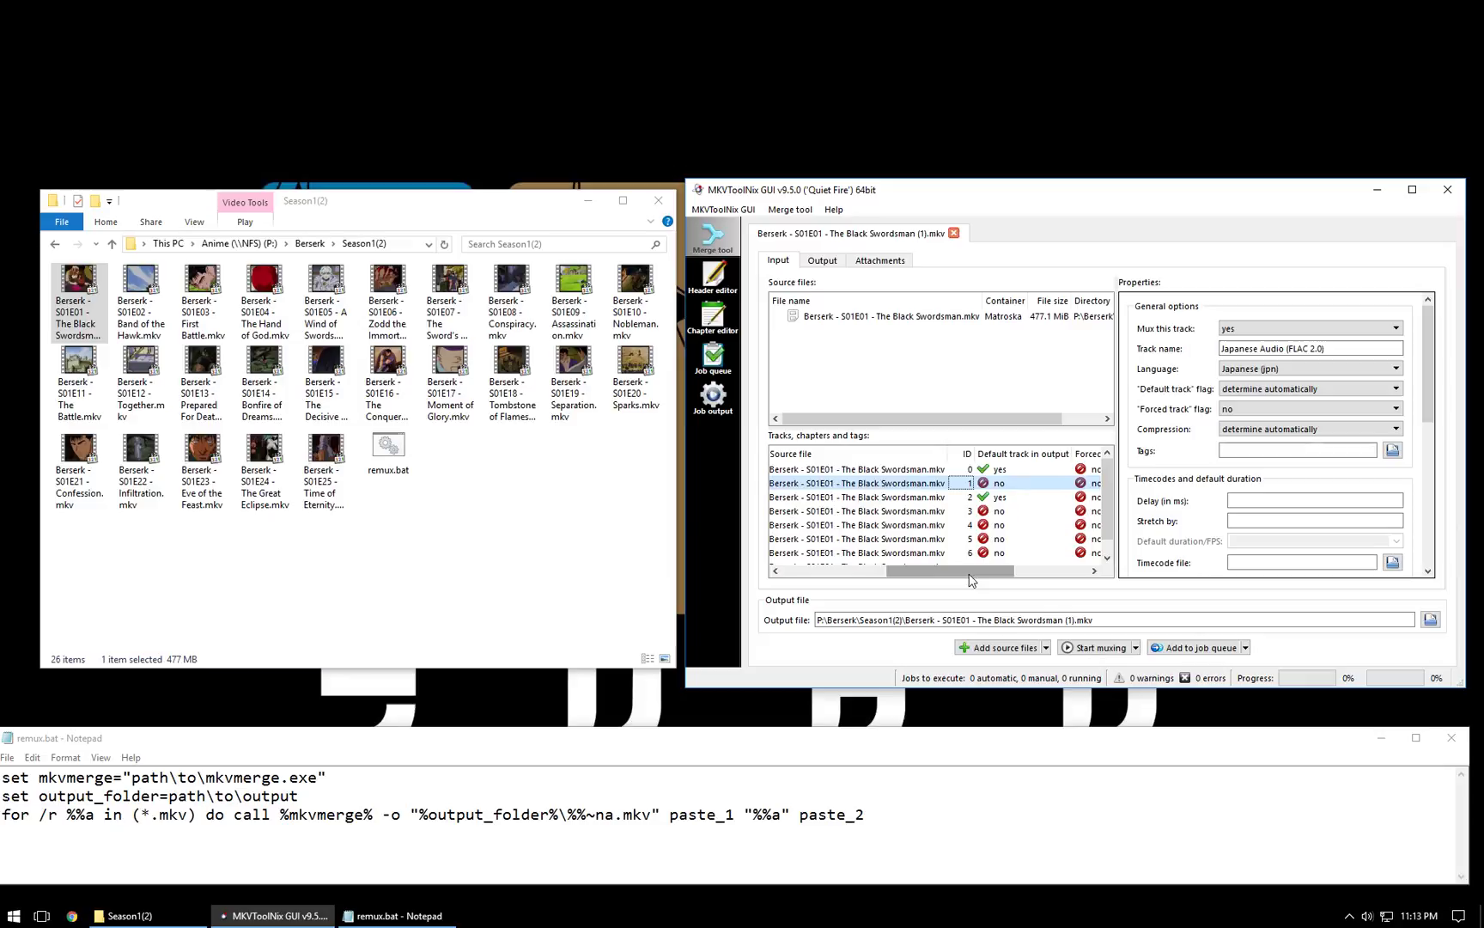
mouse_move(971, 571)
mouse_down()
mouse_move(851, 573)
mouse_move(979, 573)
mouse_up()
click(971, 497)
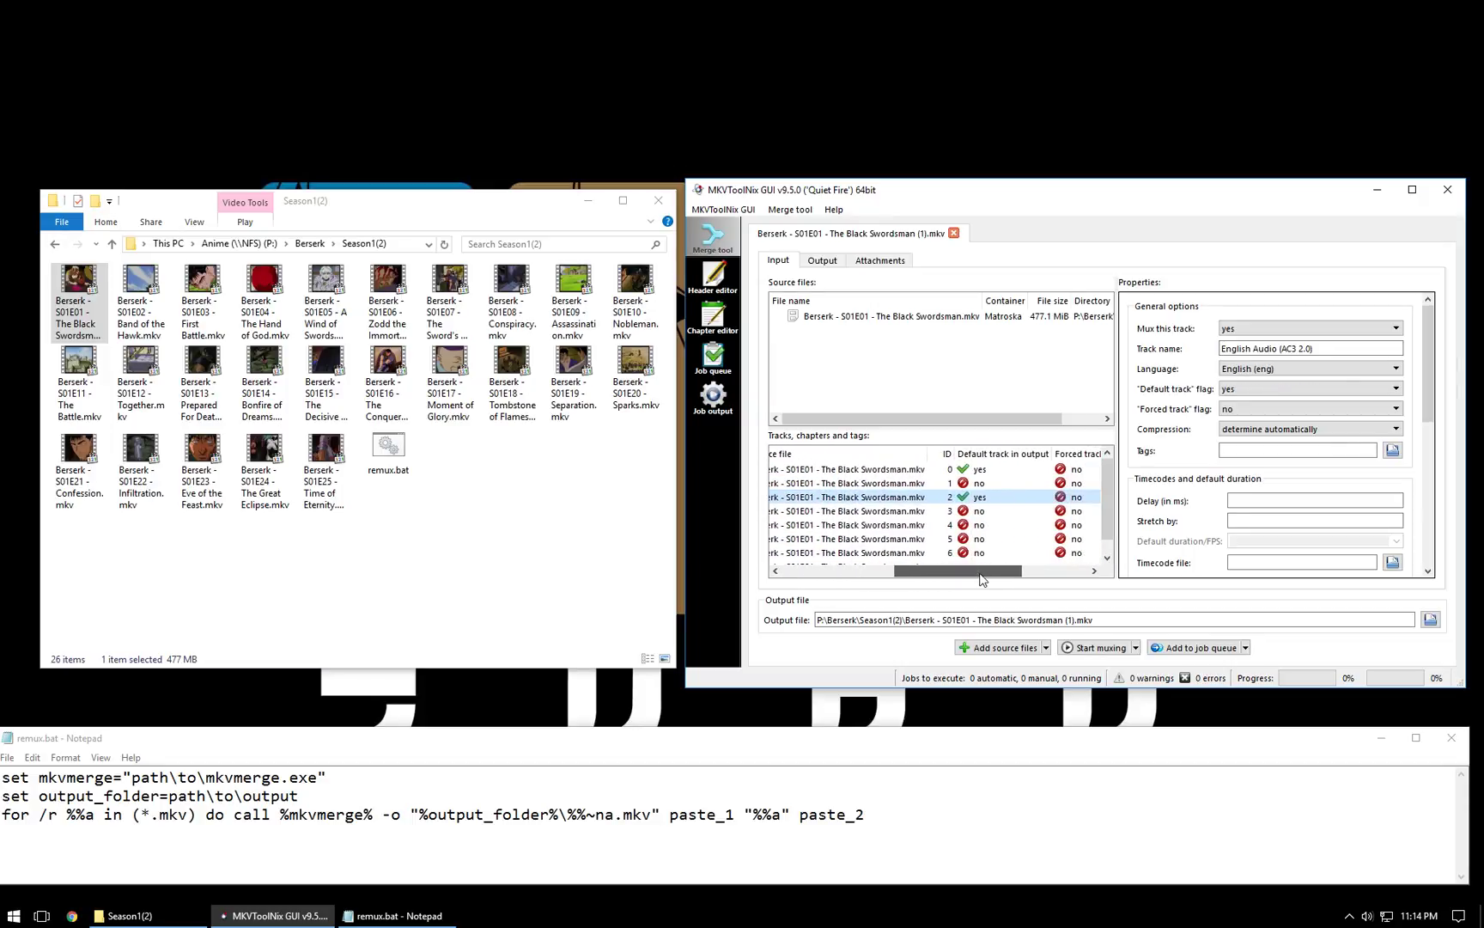
Keep the English AC-3 audio track included in the output
click(982, 498)
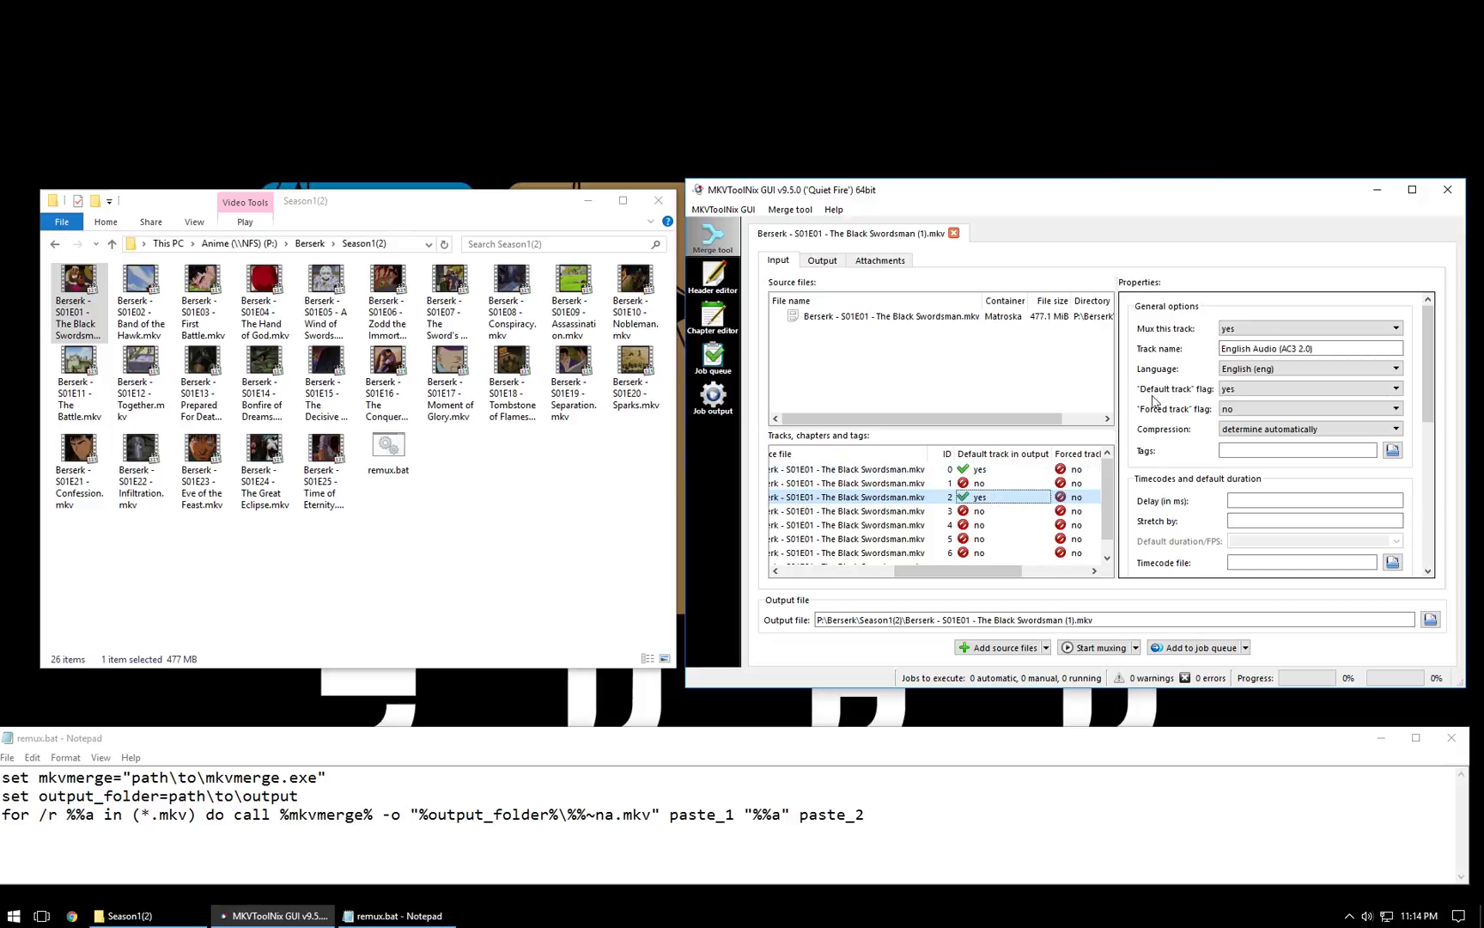
click(1259, 329)
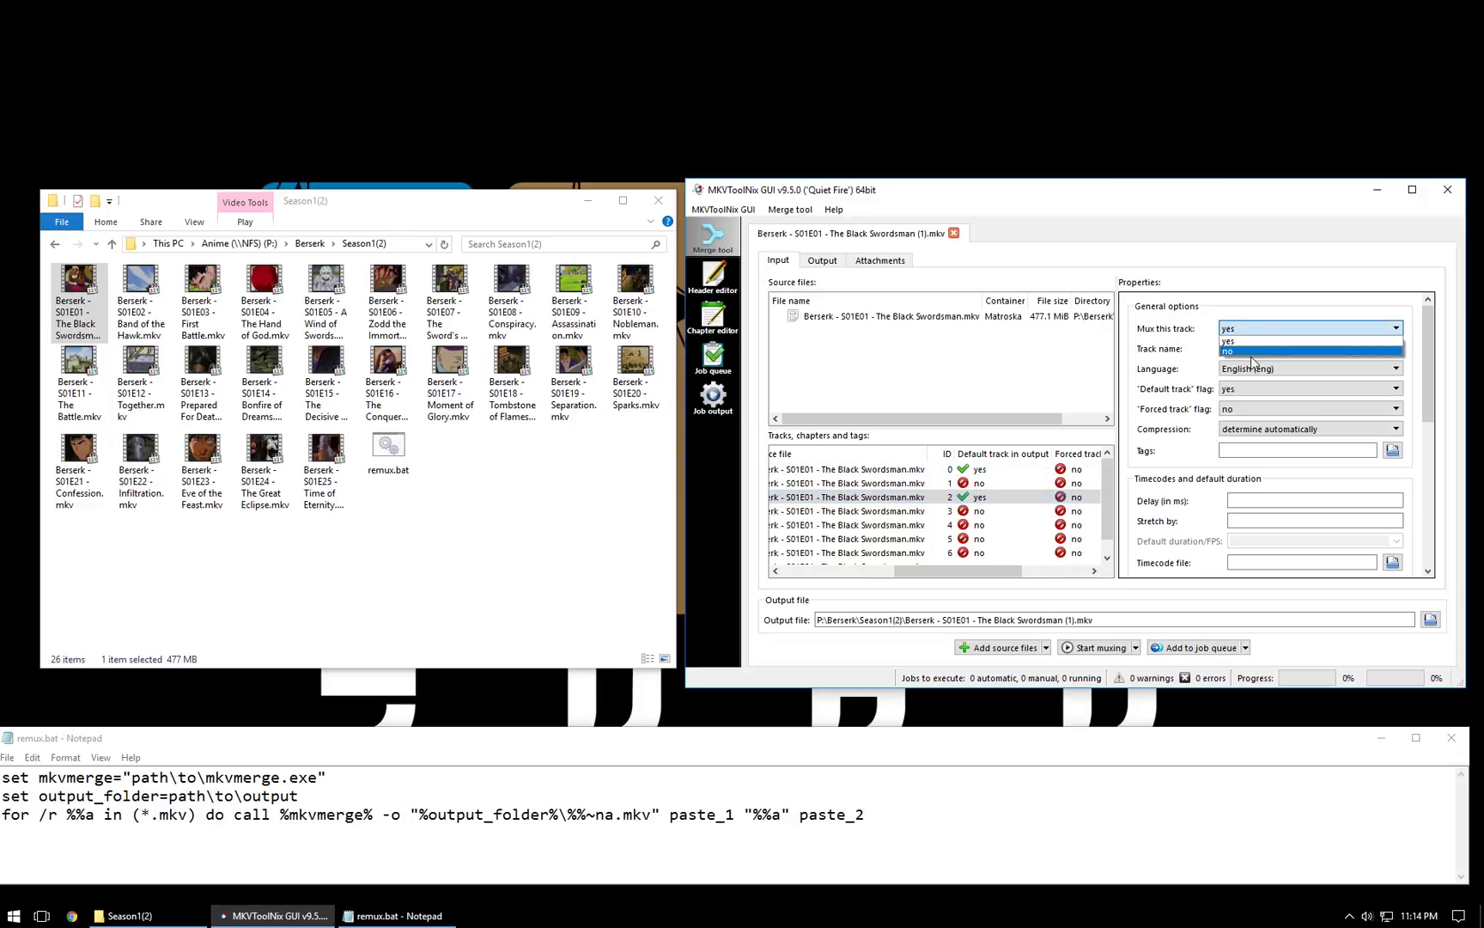
click(1246, 341)
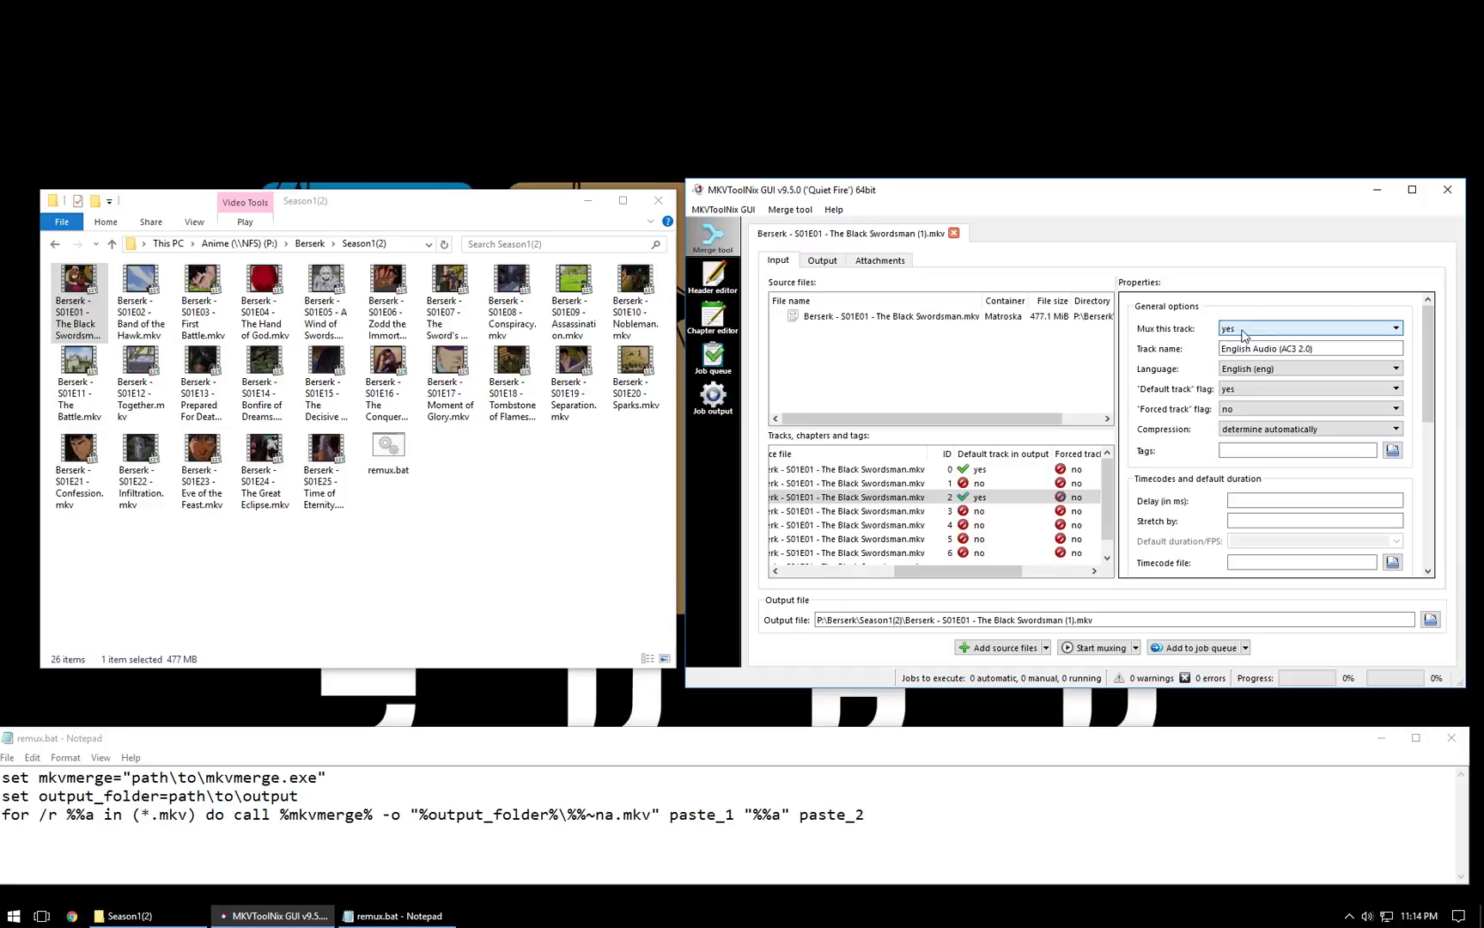
click(1038, 498)
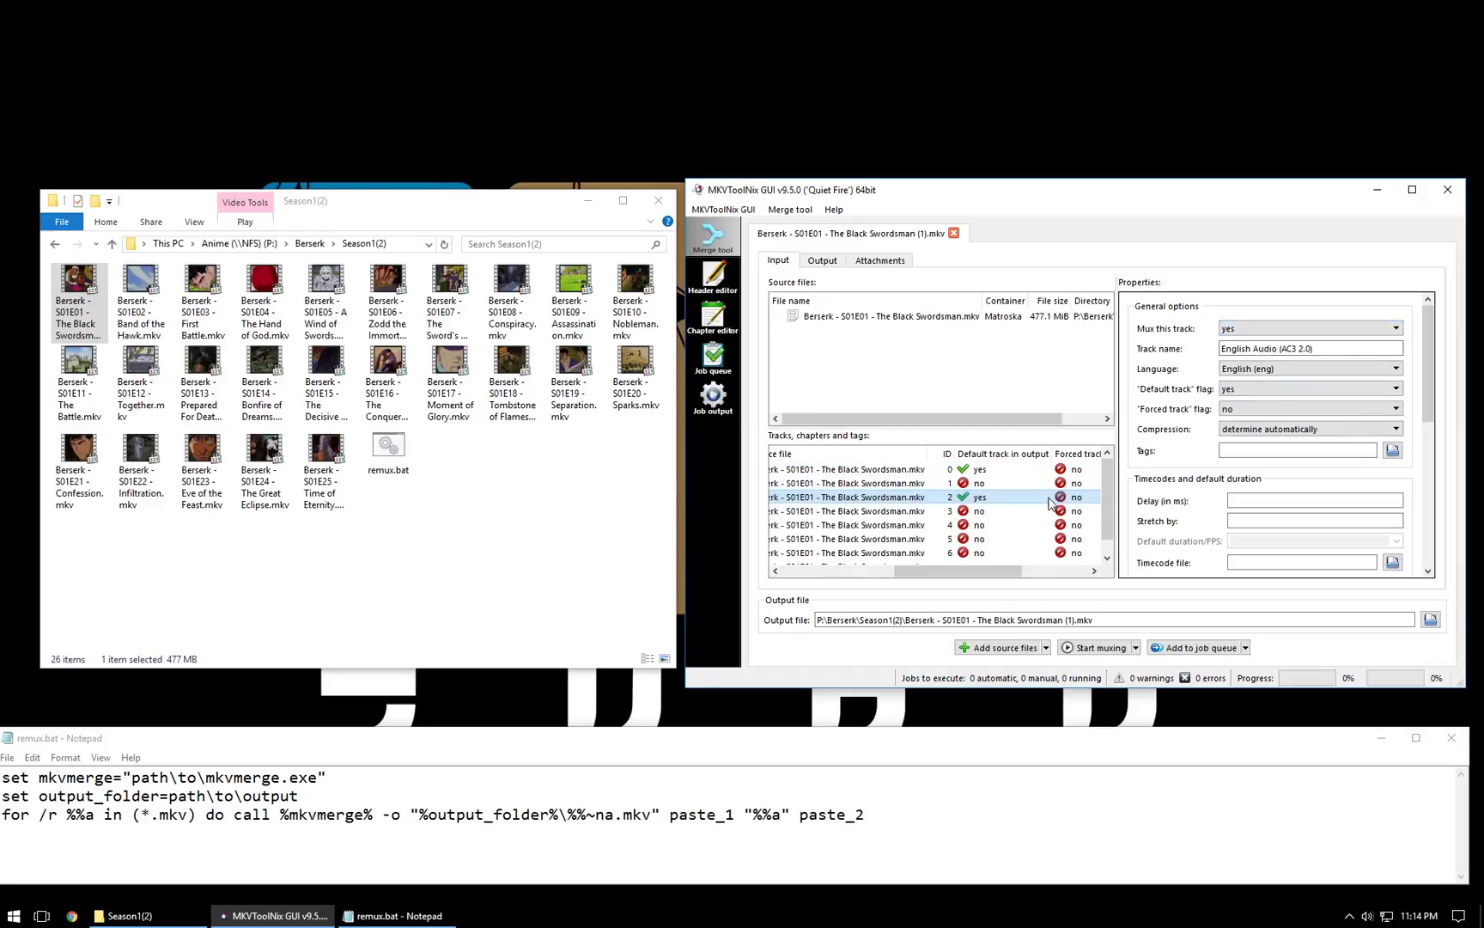
Set the Japanese FLAC audio track's 'Default track' flag to yes
click(997, 484)
drag(1005, 569, 897, 571)
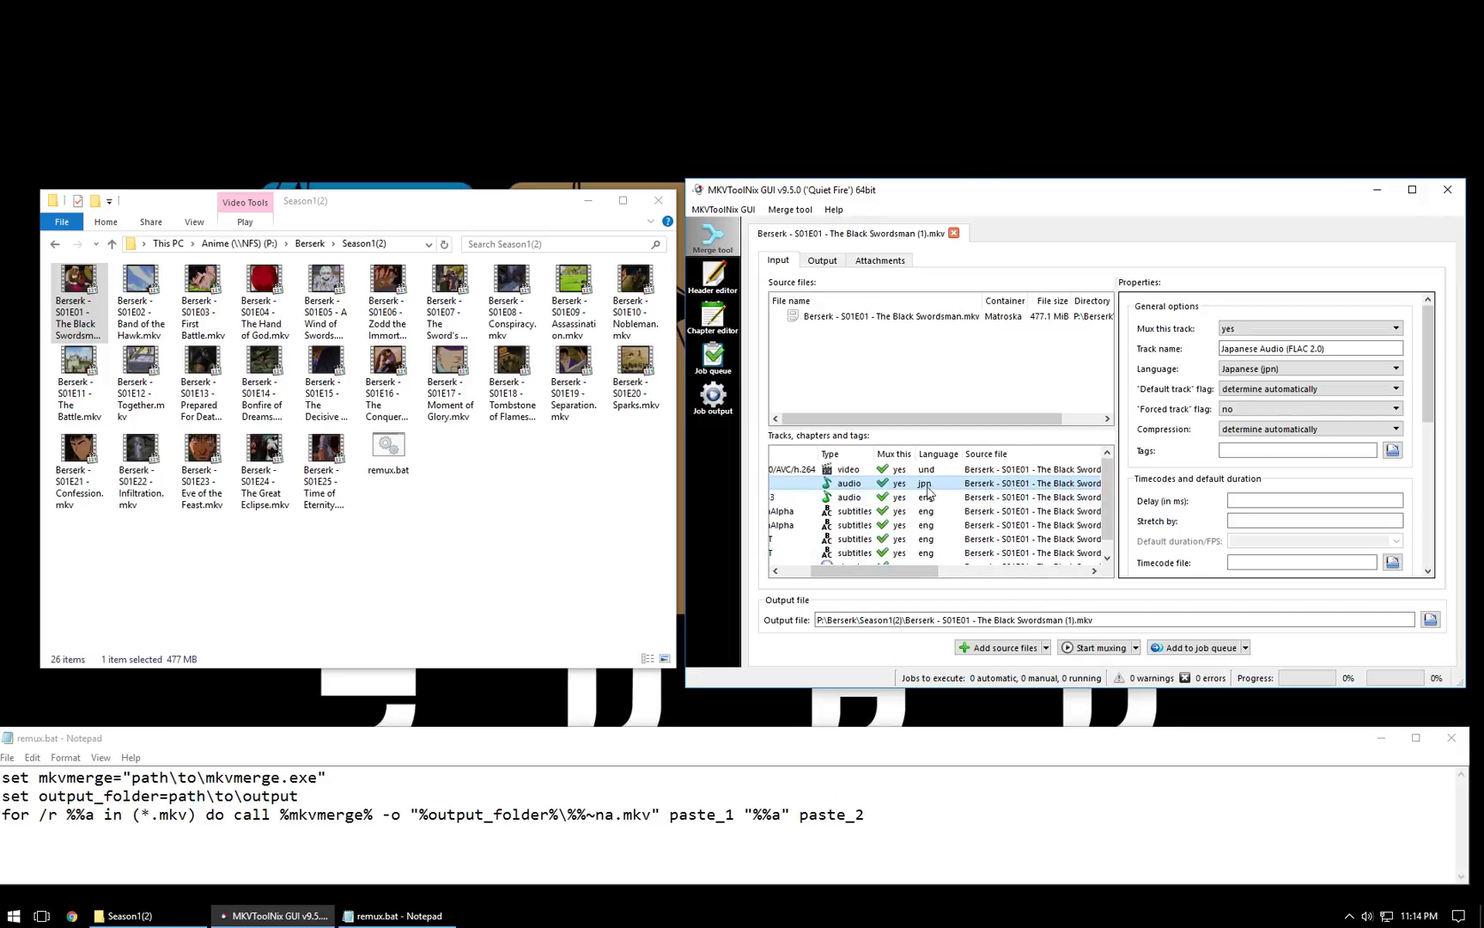
click(1233, 397)
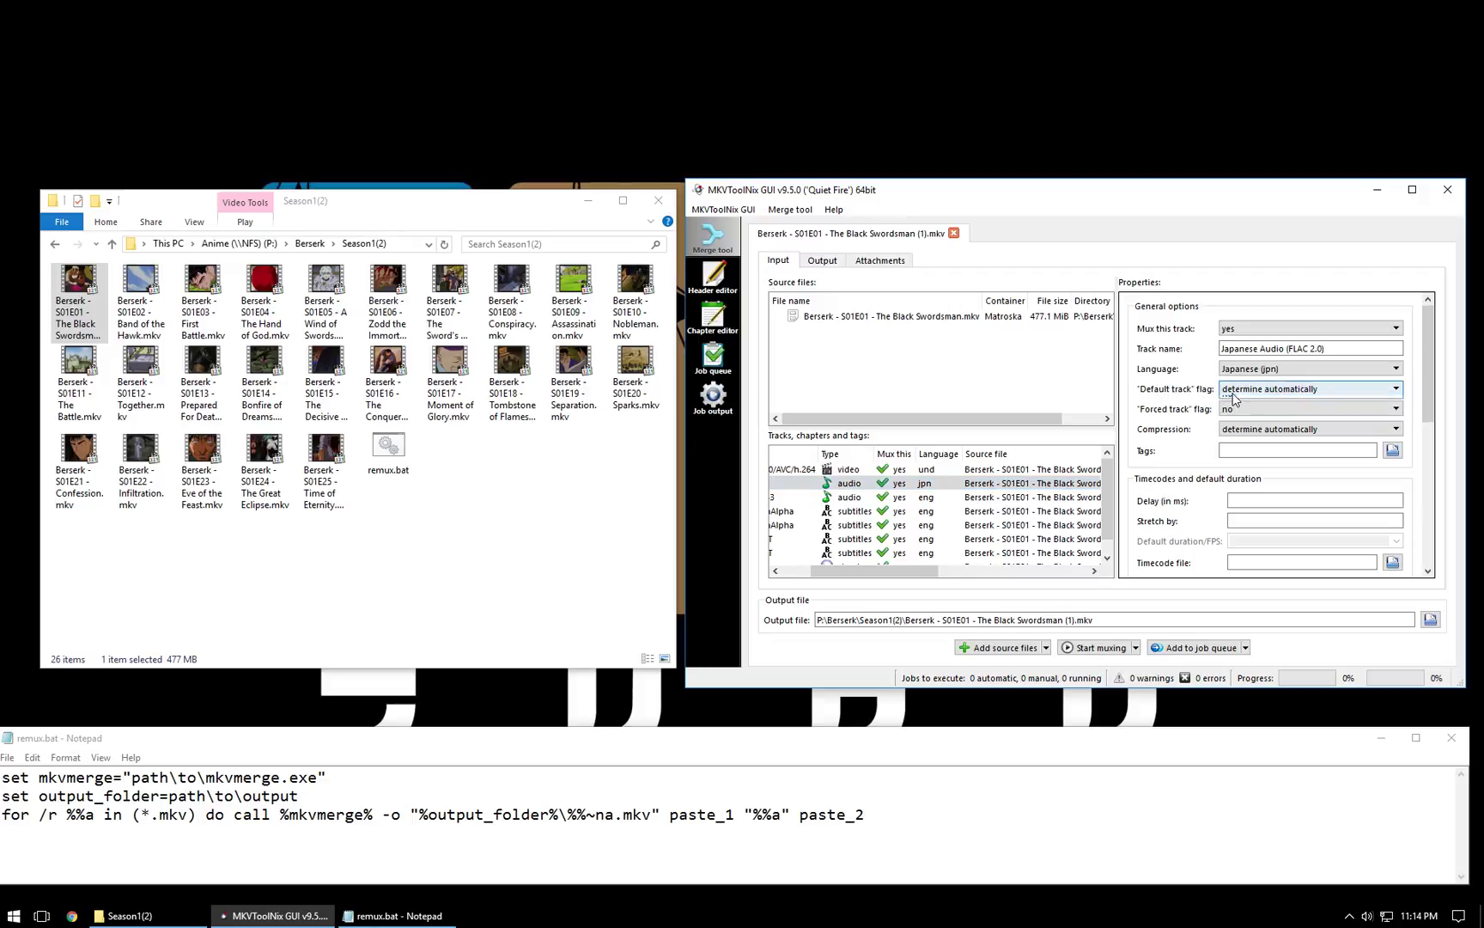
click(1234, 418)
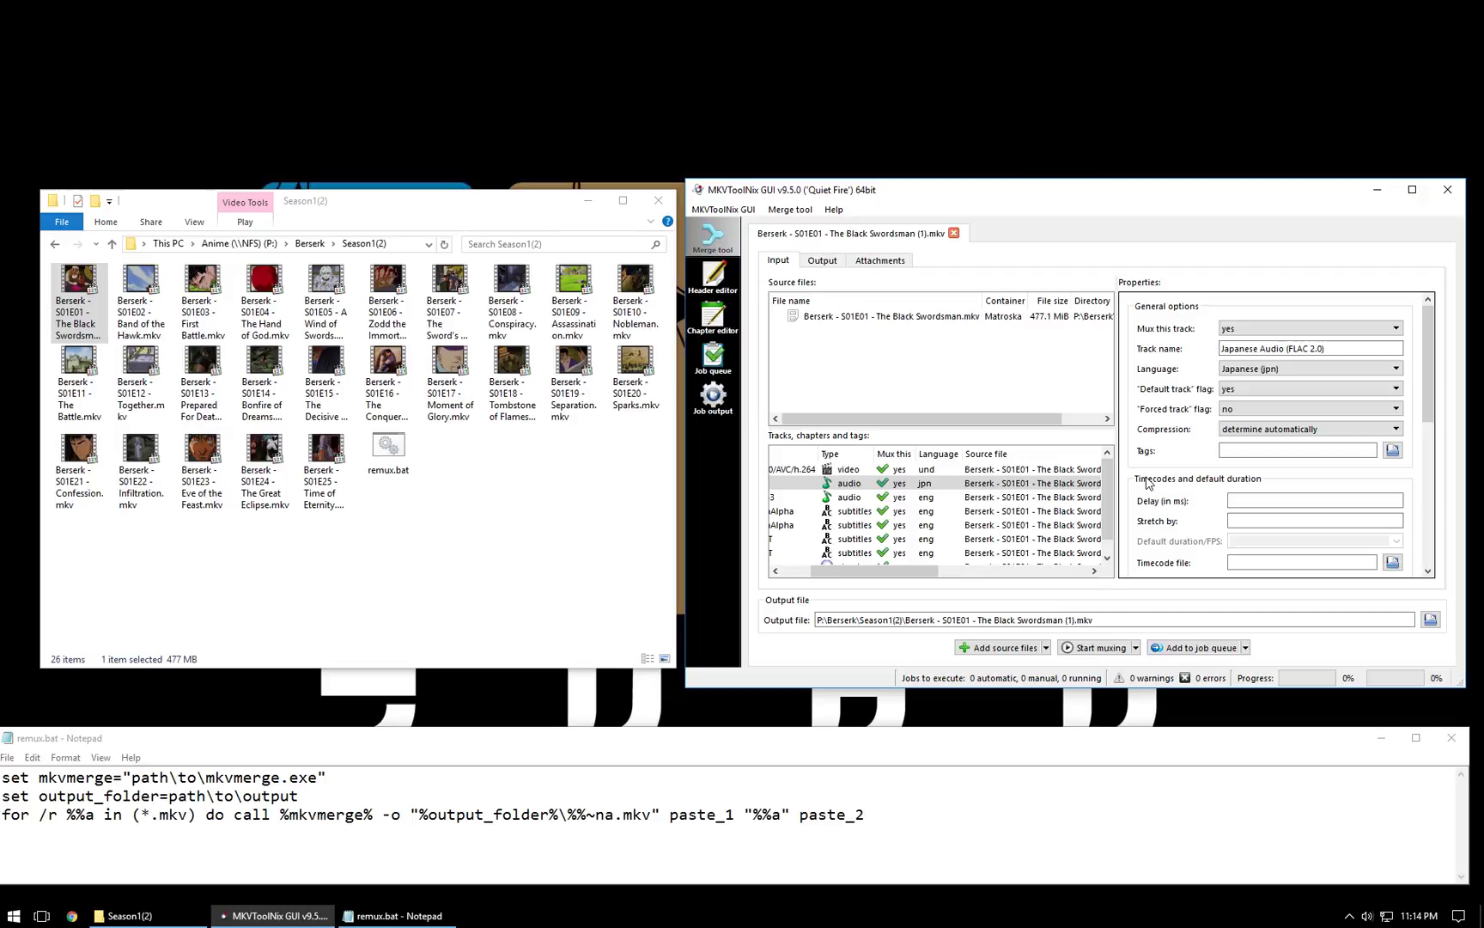
drag(923, 572, 1029, 560)
Set the English ASS subtitle track's 'Default track' flag to yes and reselect the S01E01 source
click(952, 513)
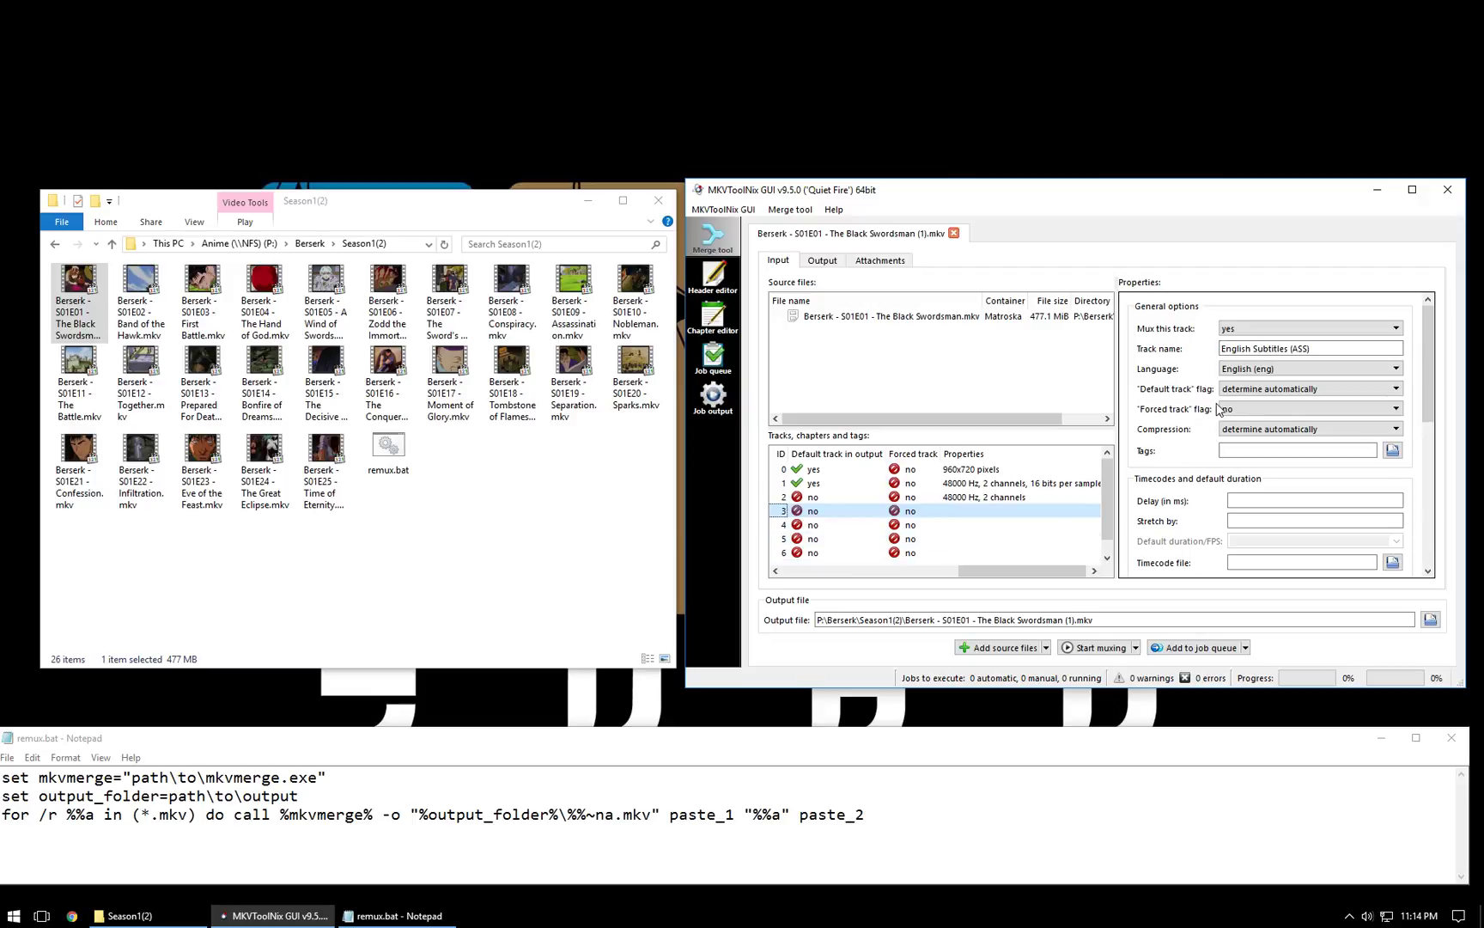
click(1243, 391)
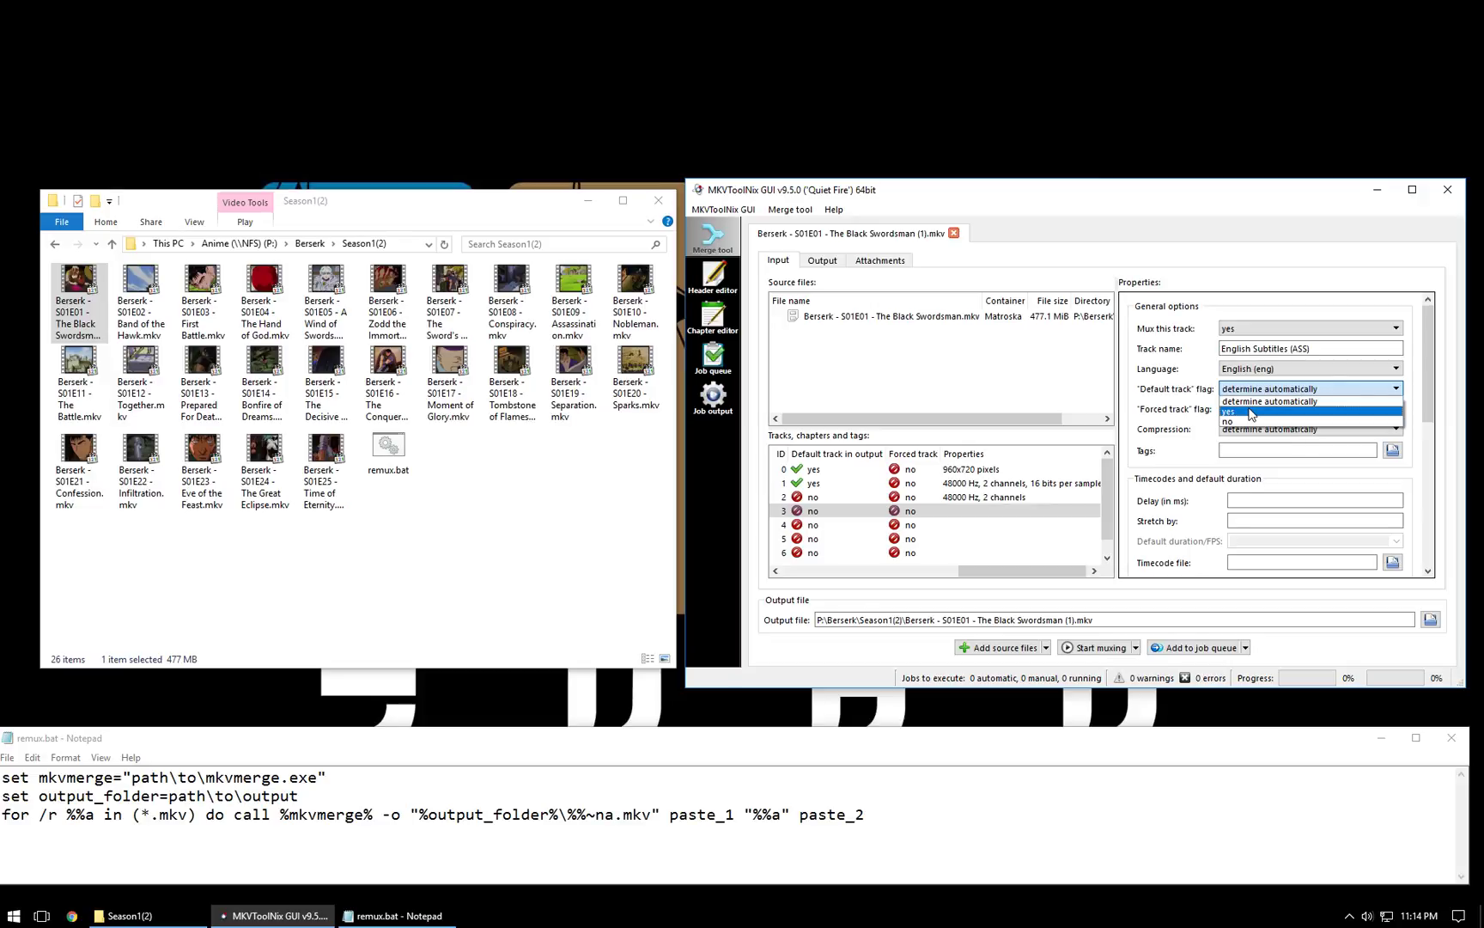
click(1250, 412)
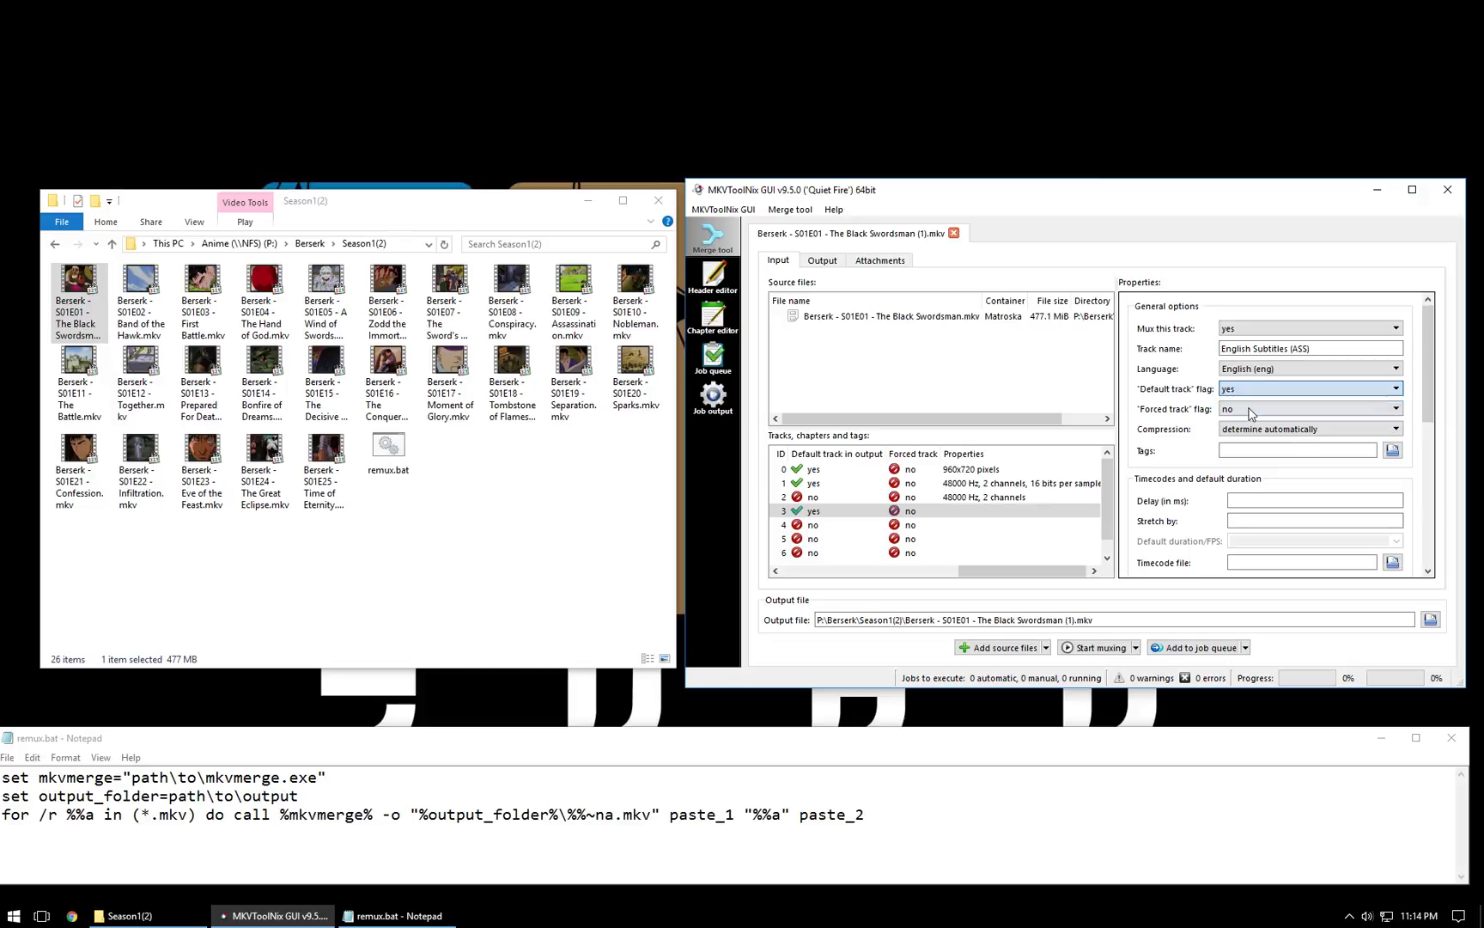
click(1062, 571)
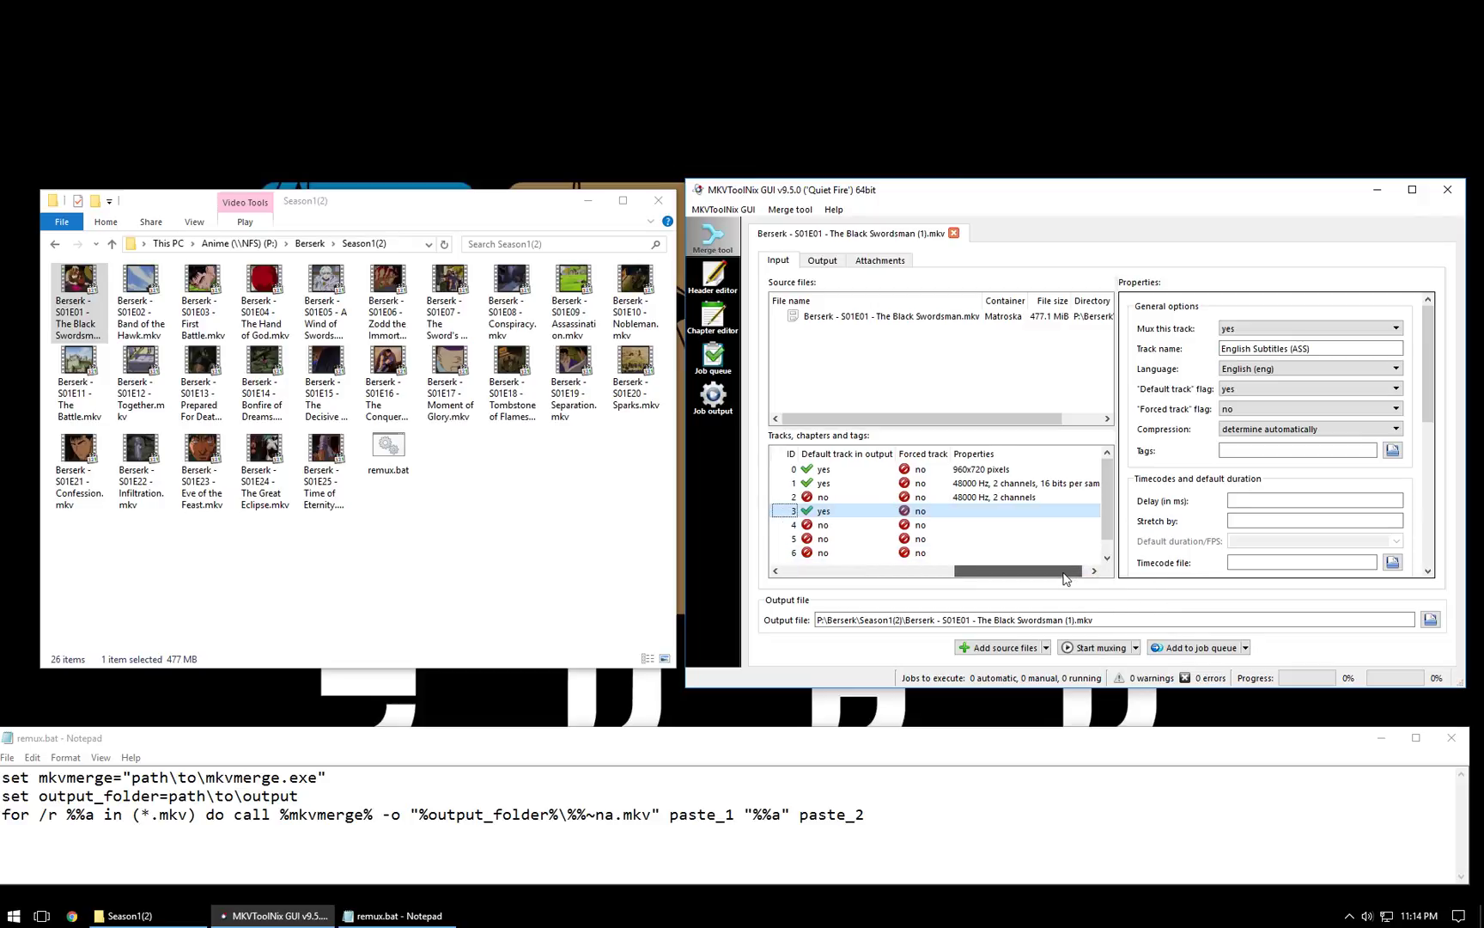
drag(1063, 574, 851, 559)
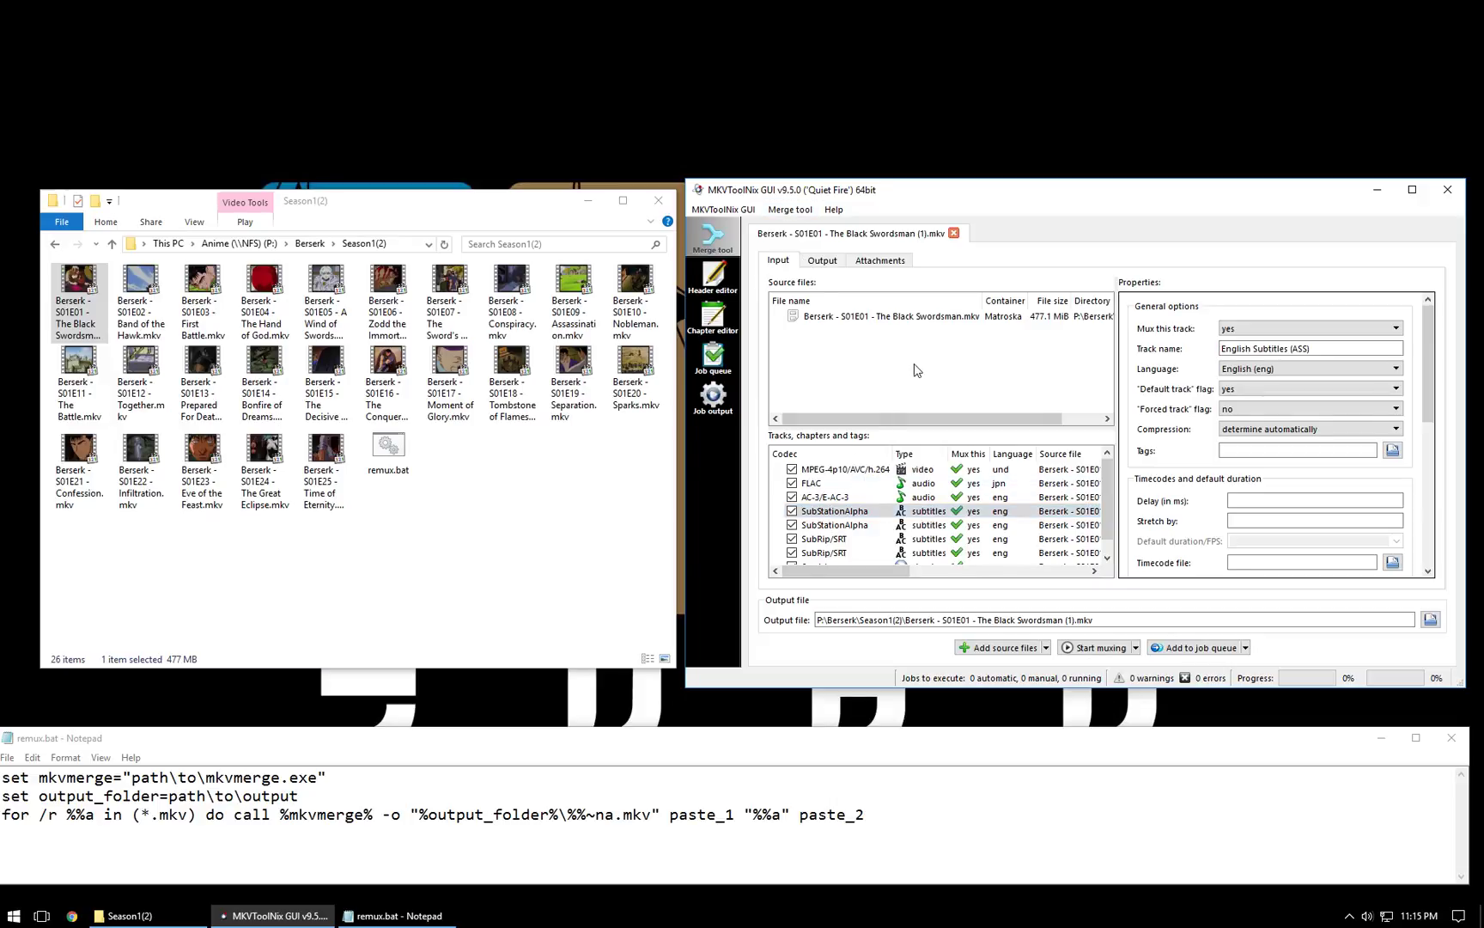
click(1043, 619)
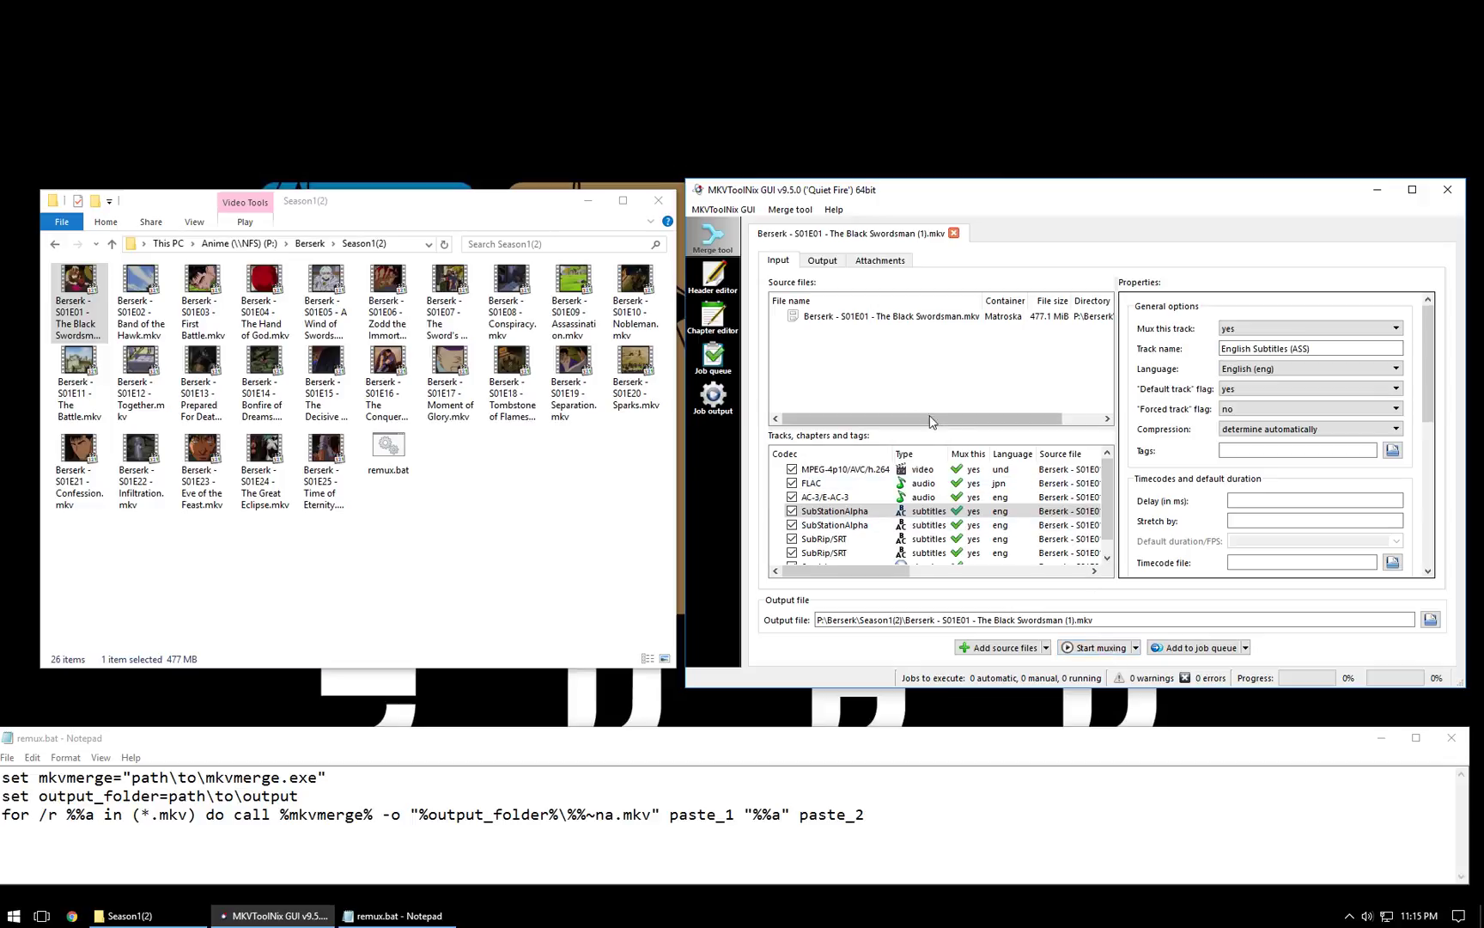
click(876, 316)
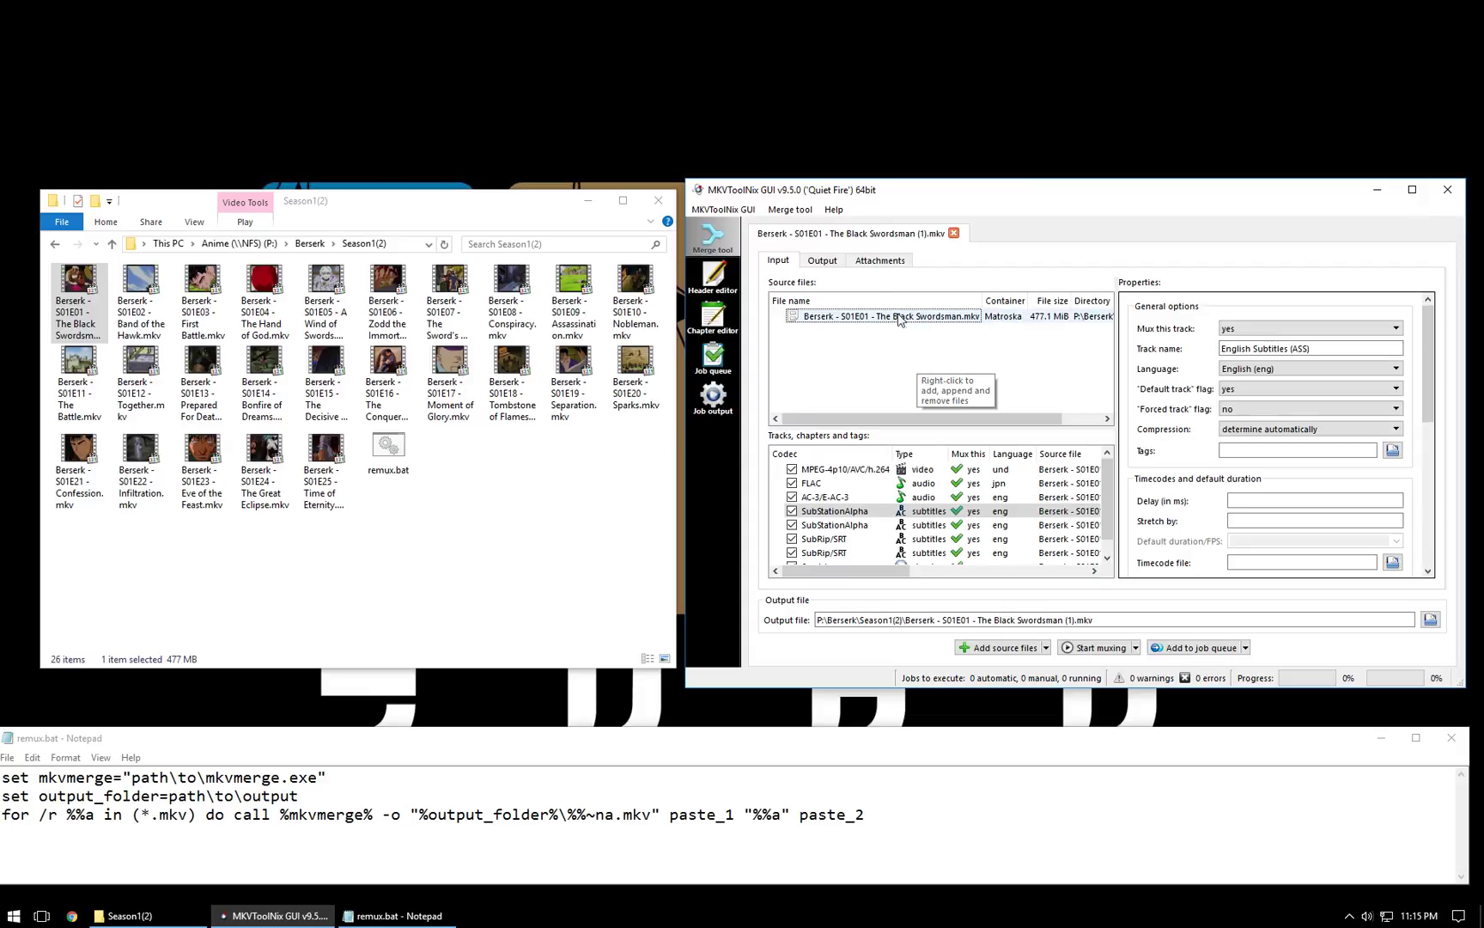
Show the generated mkvmerge command line and select its quoted mkvmerge.exe path
click(788, 211)
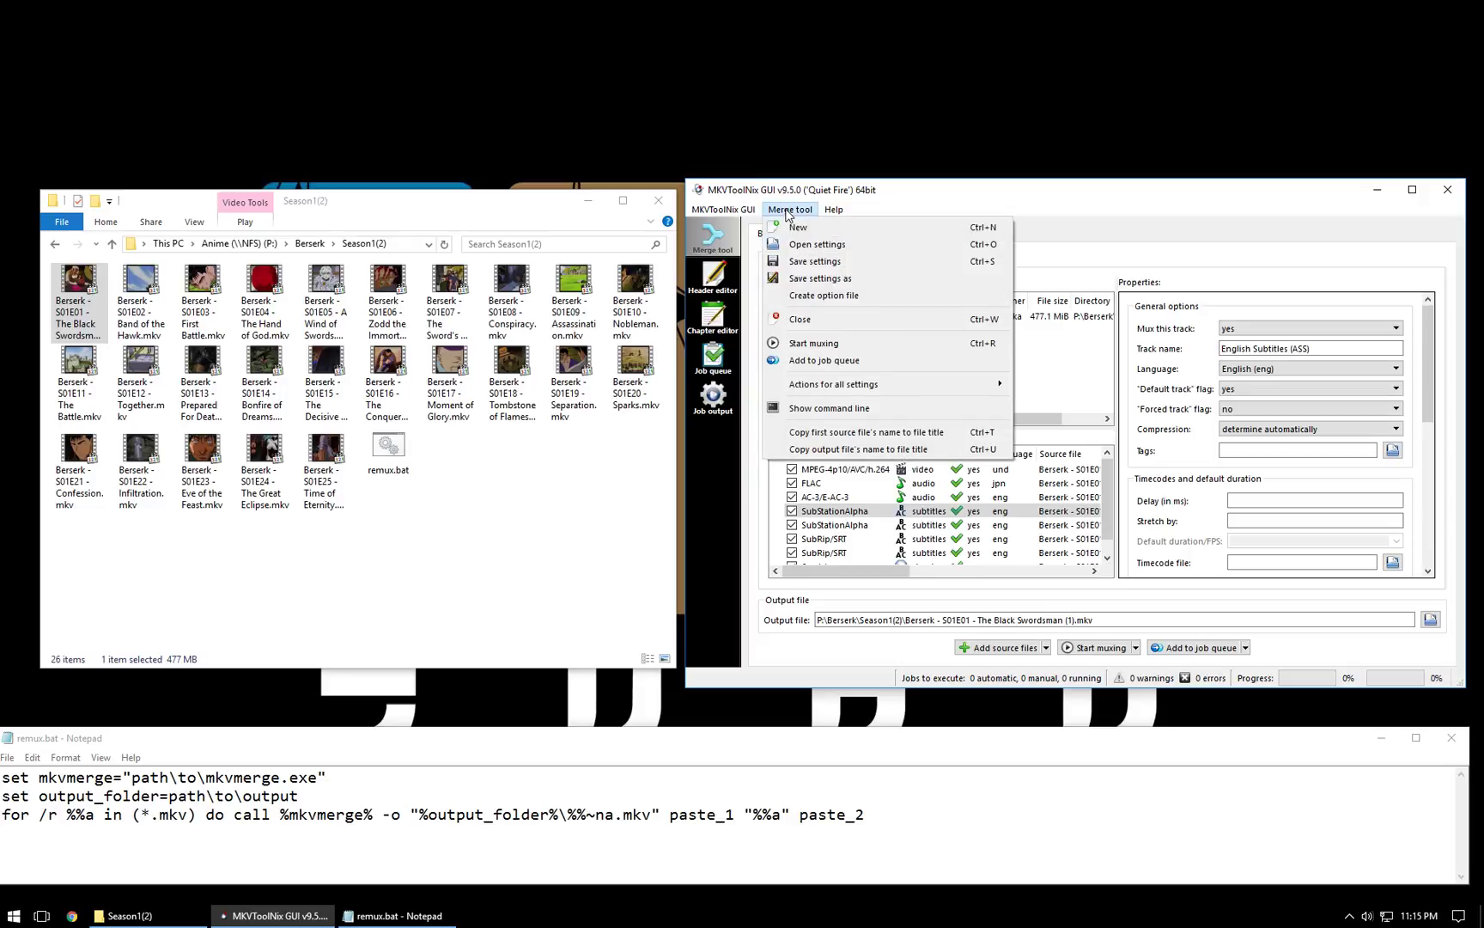
click(889, 416)
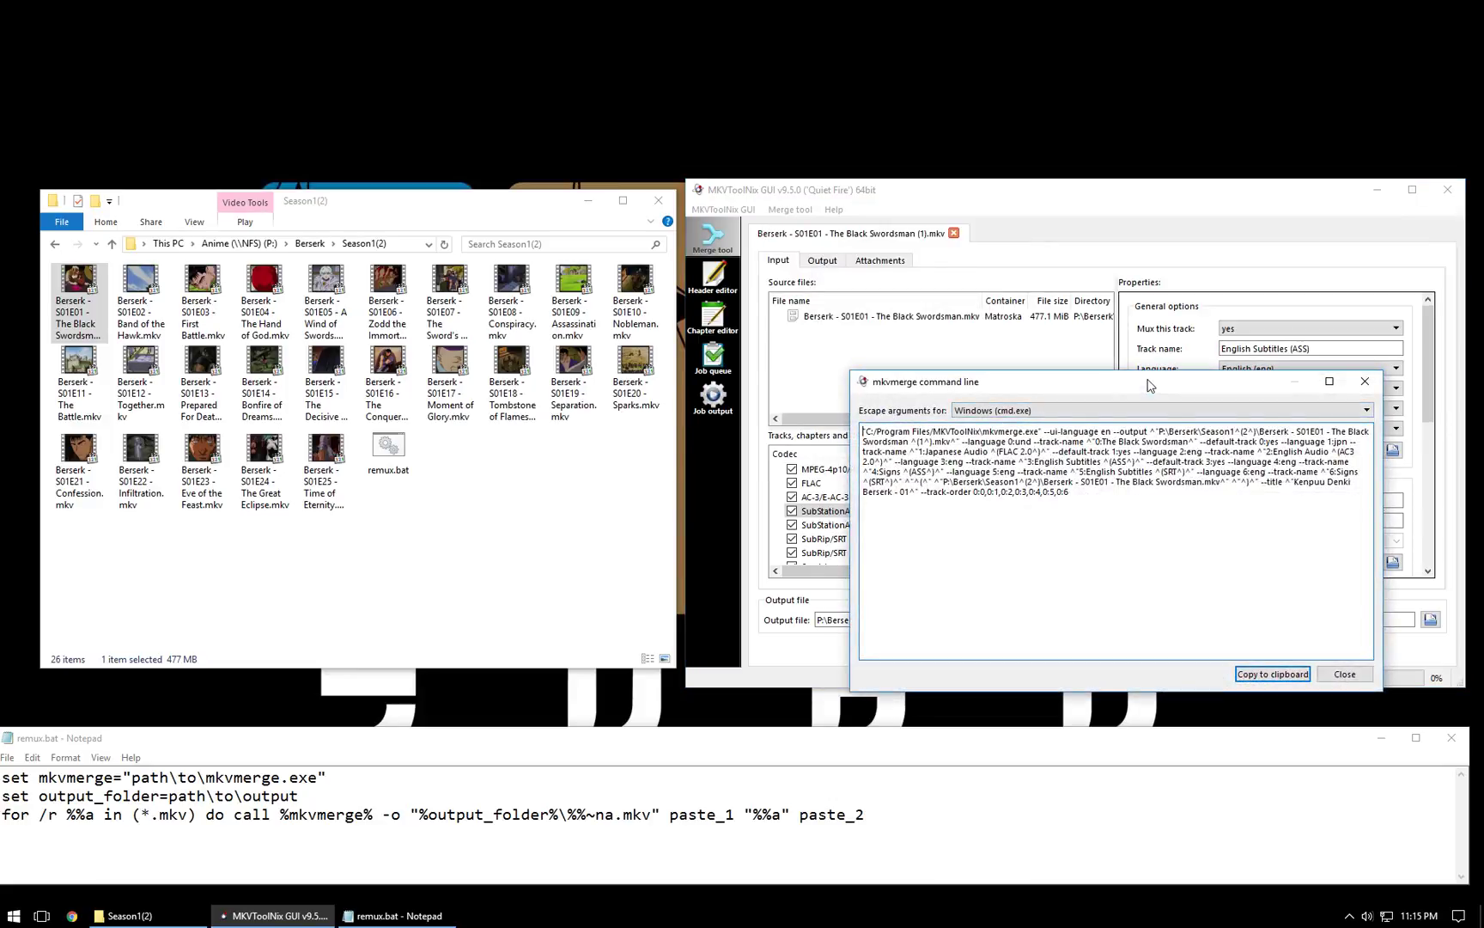
drag(1155, 410, 1139, 320)
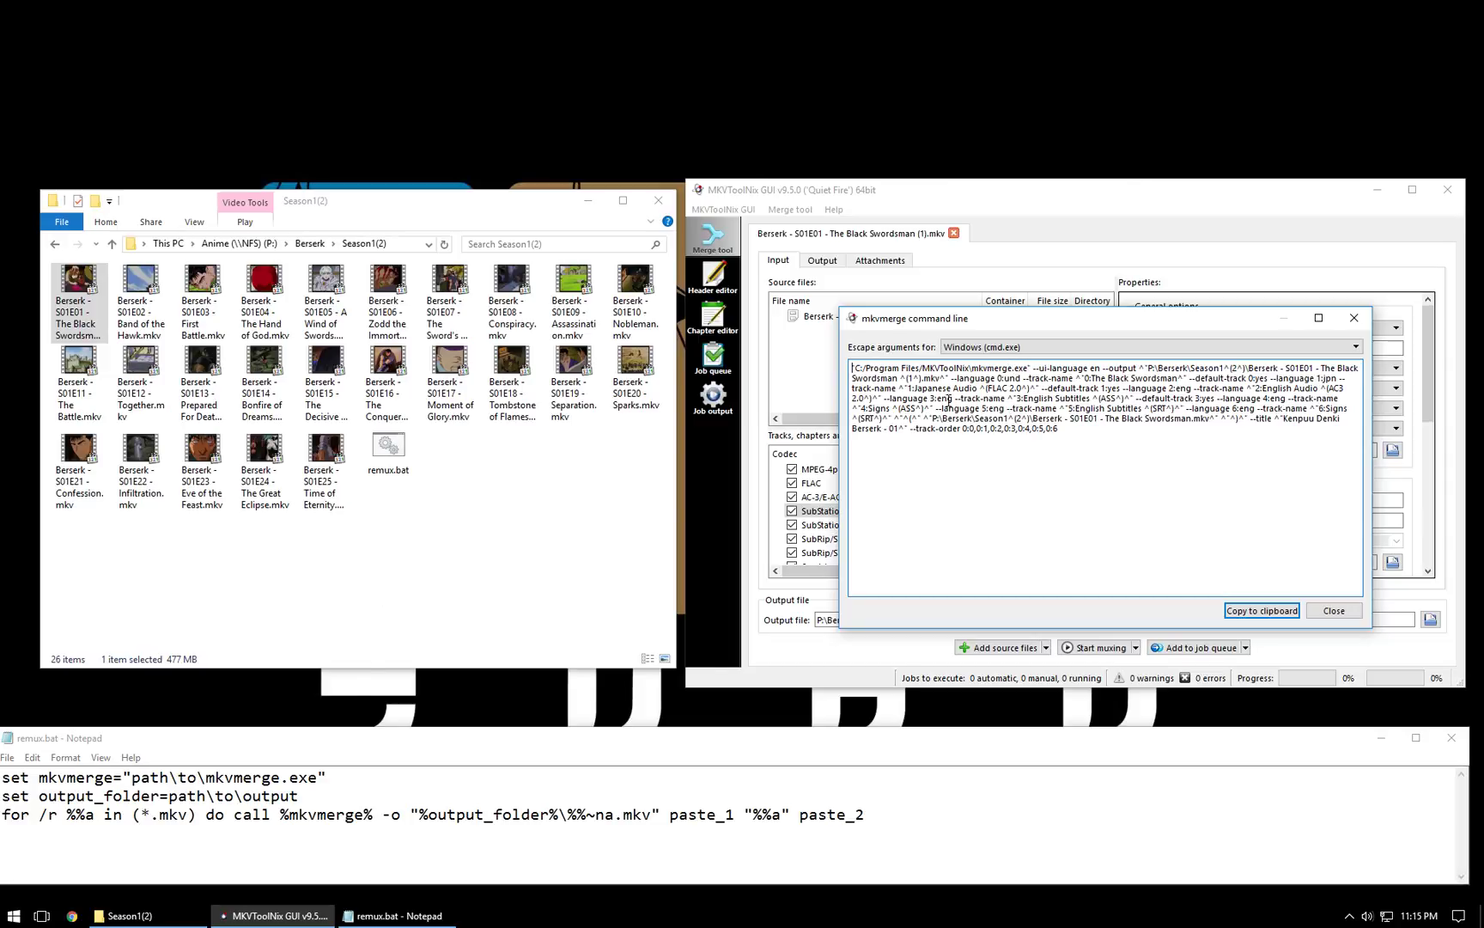
drag(1032, 368, 851, 365)
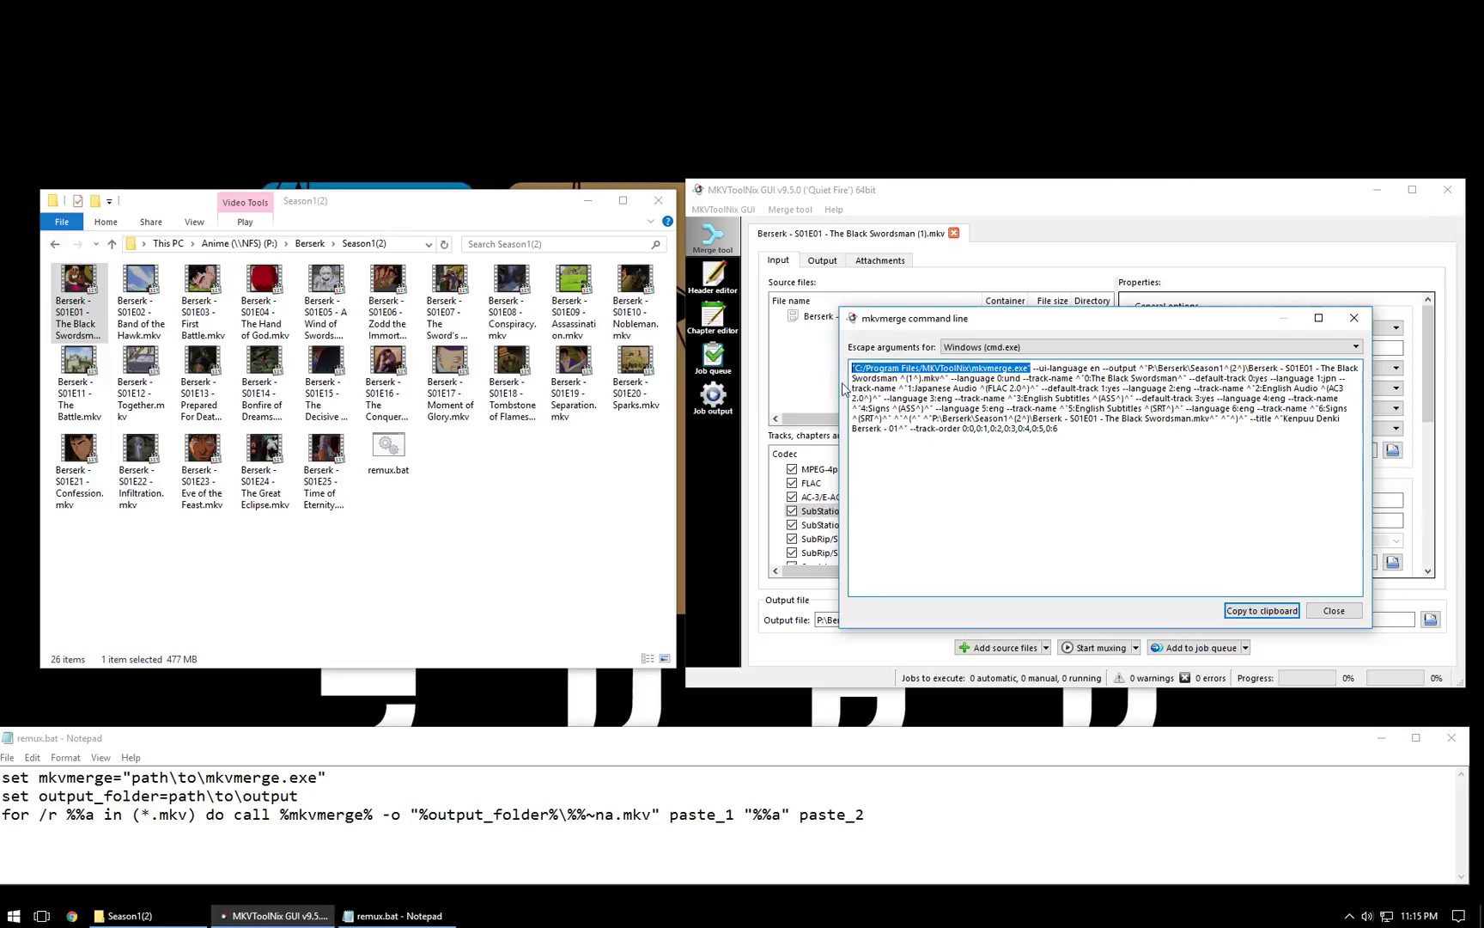
Paste the mkvmerge.exe path over line 1's placeholder and the Season1(2) folder path over line 2's
drag(361, 777, 125, 771)
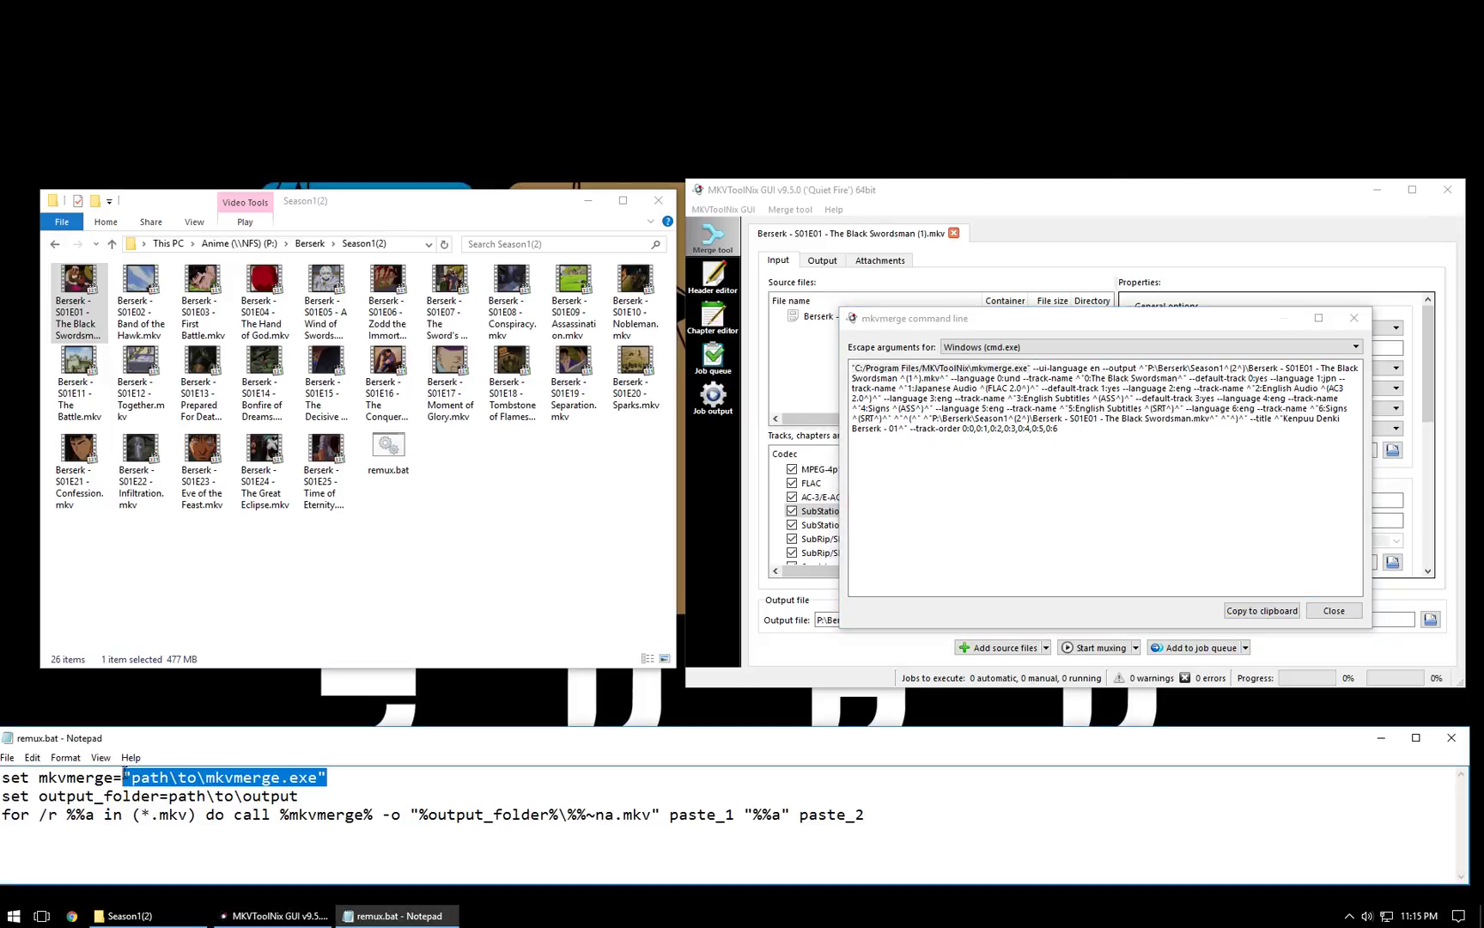
text("C:/Program Files/MKVToolNix\mkvmerge.exe")
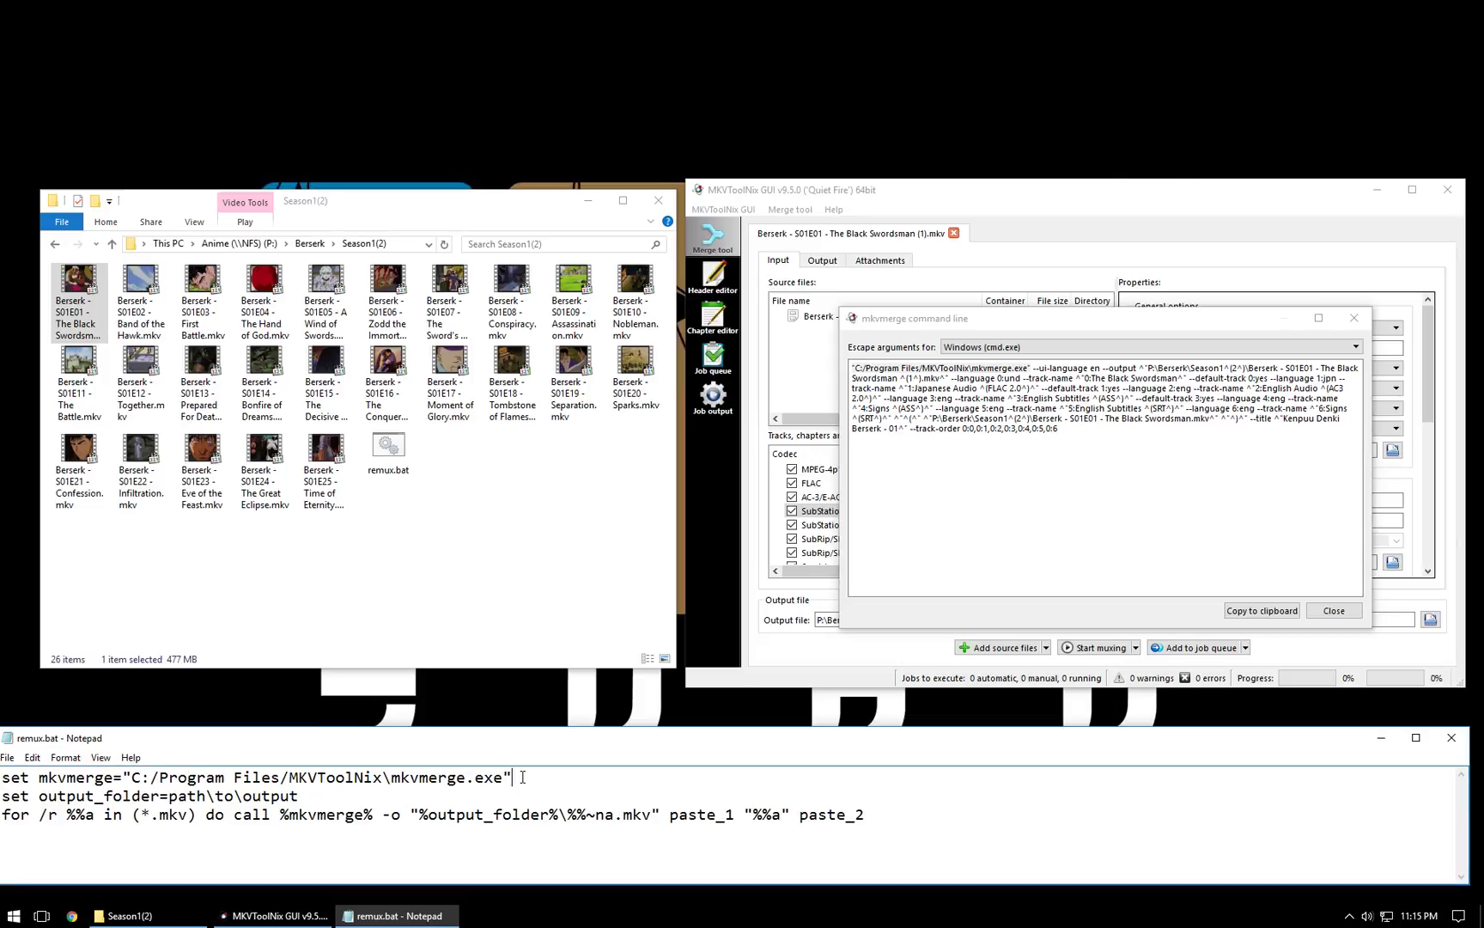
click(547, 544)
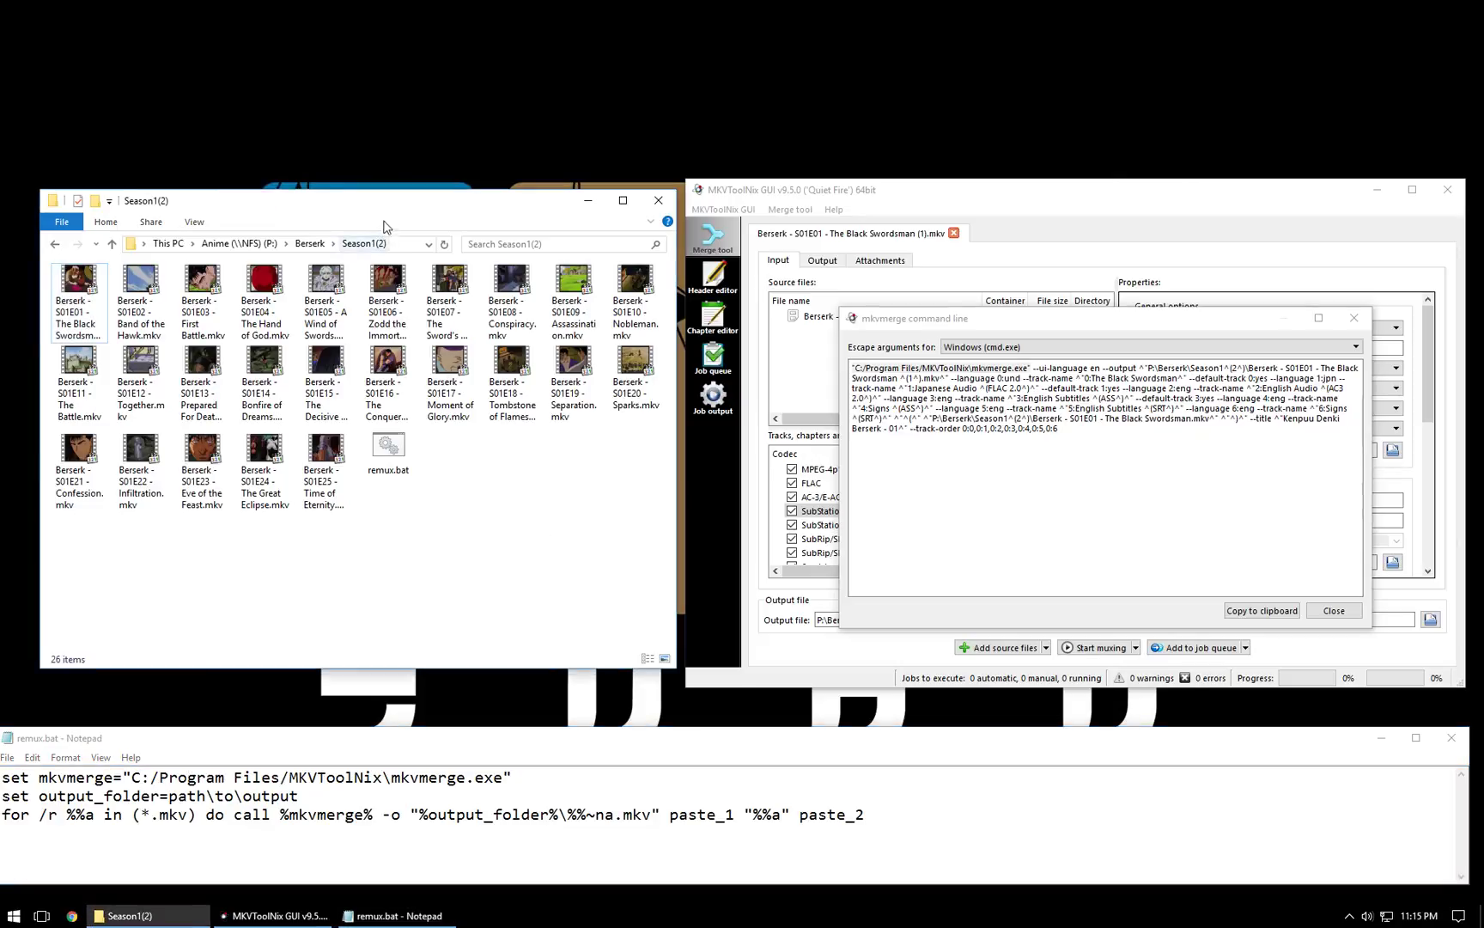
click(405, 246)
key(ctrl+c)
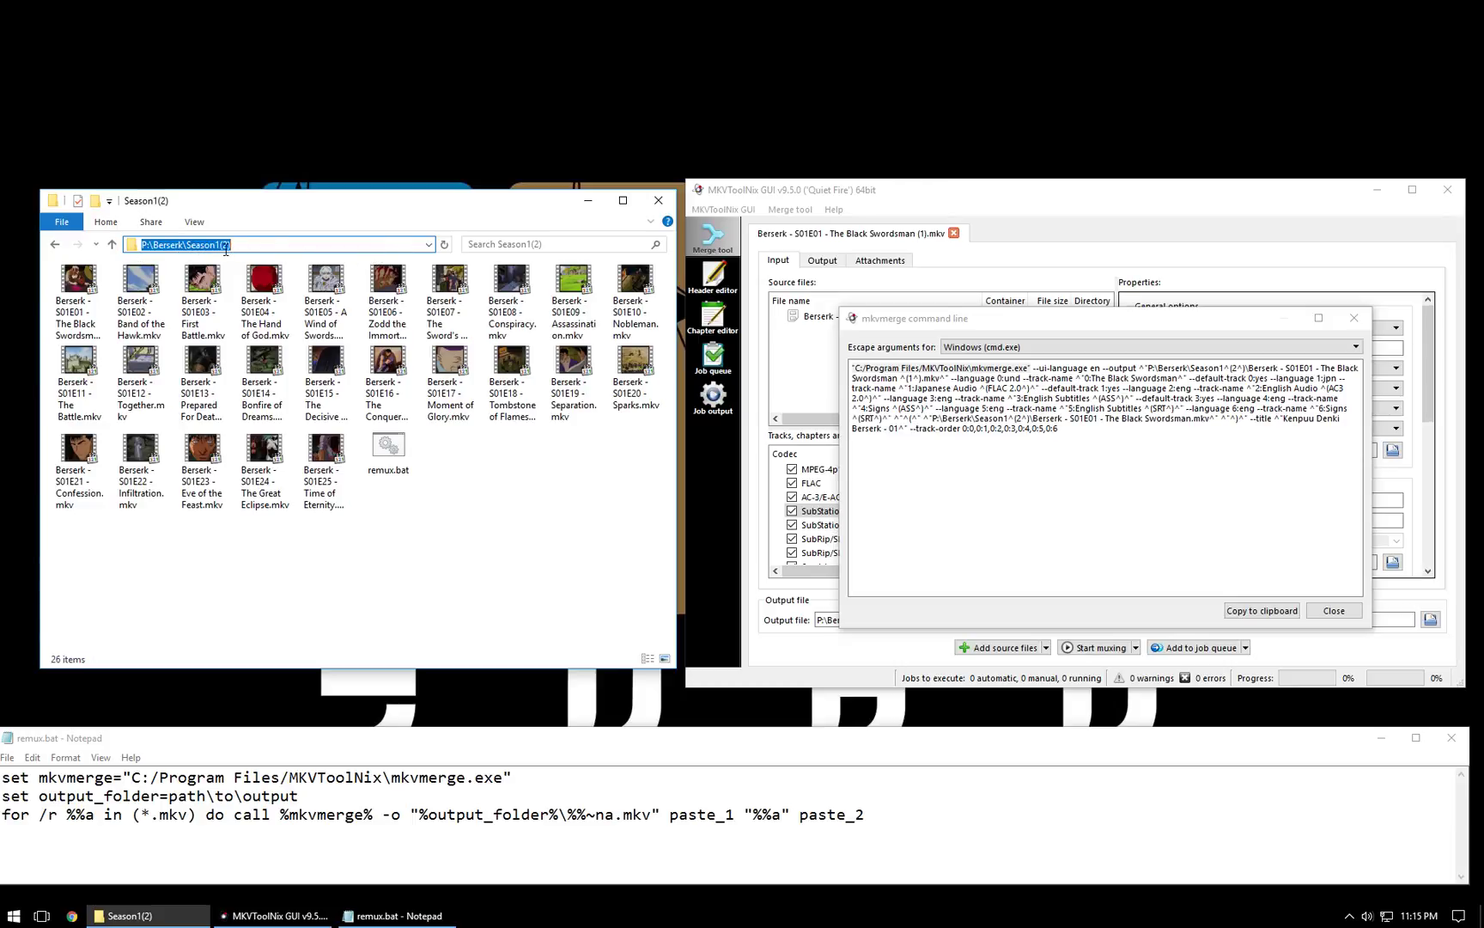
drag(300, 797, 169, 797)
key(ctrl+v)
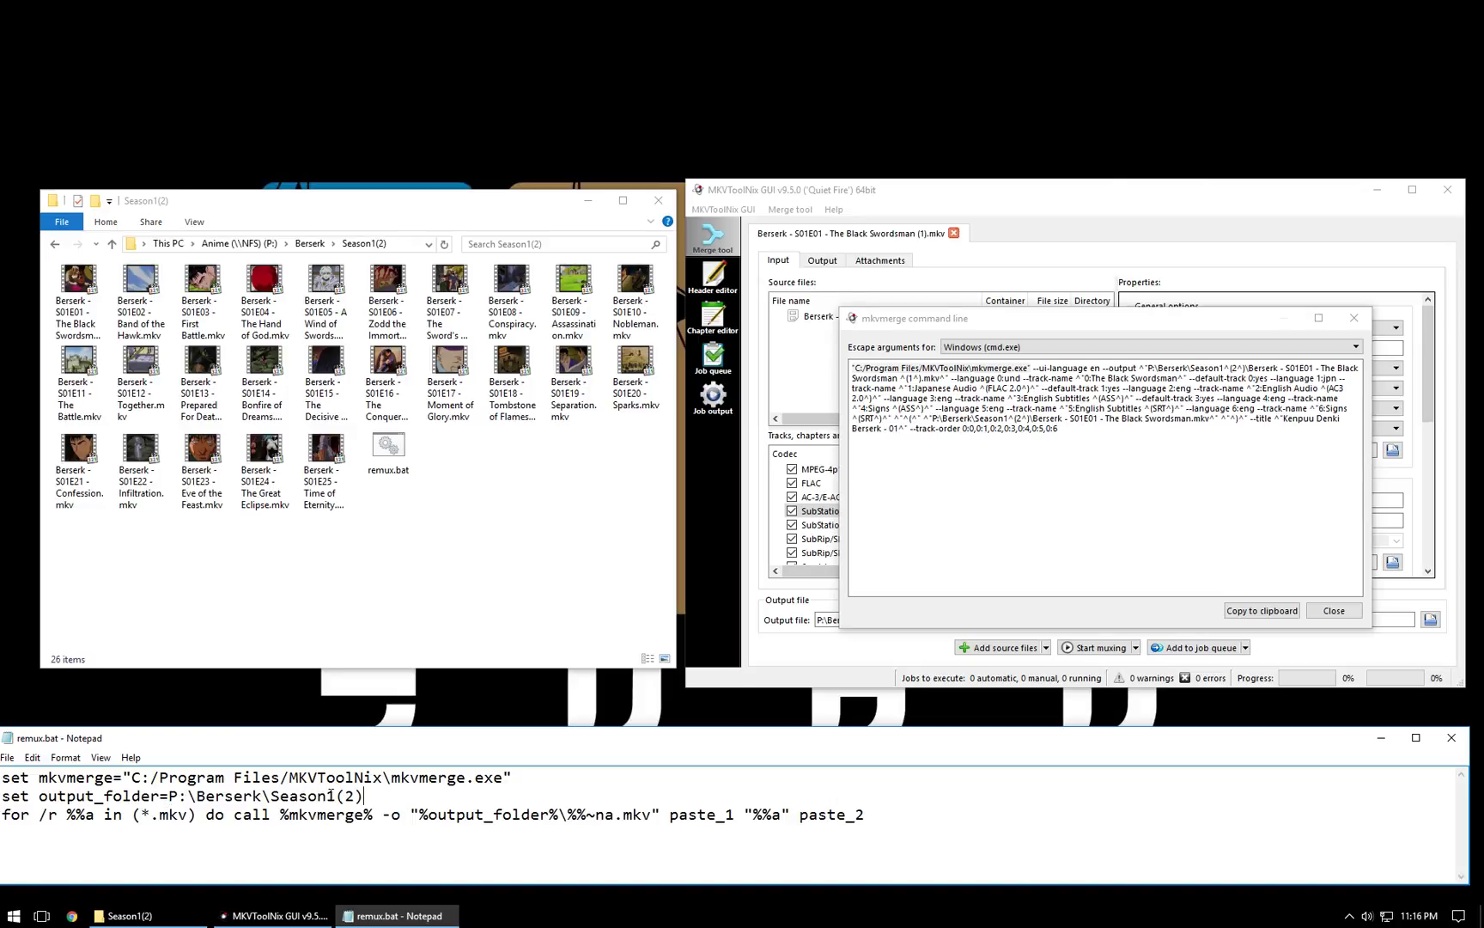
click(328, 797)
click(1101, 450)
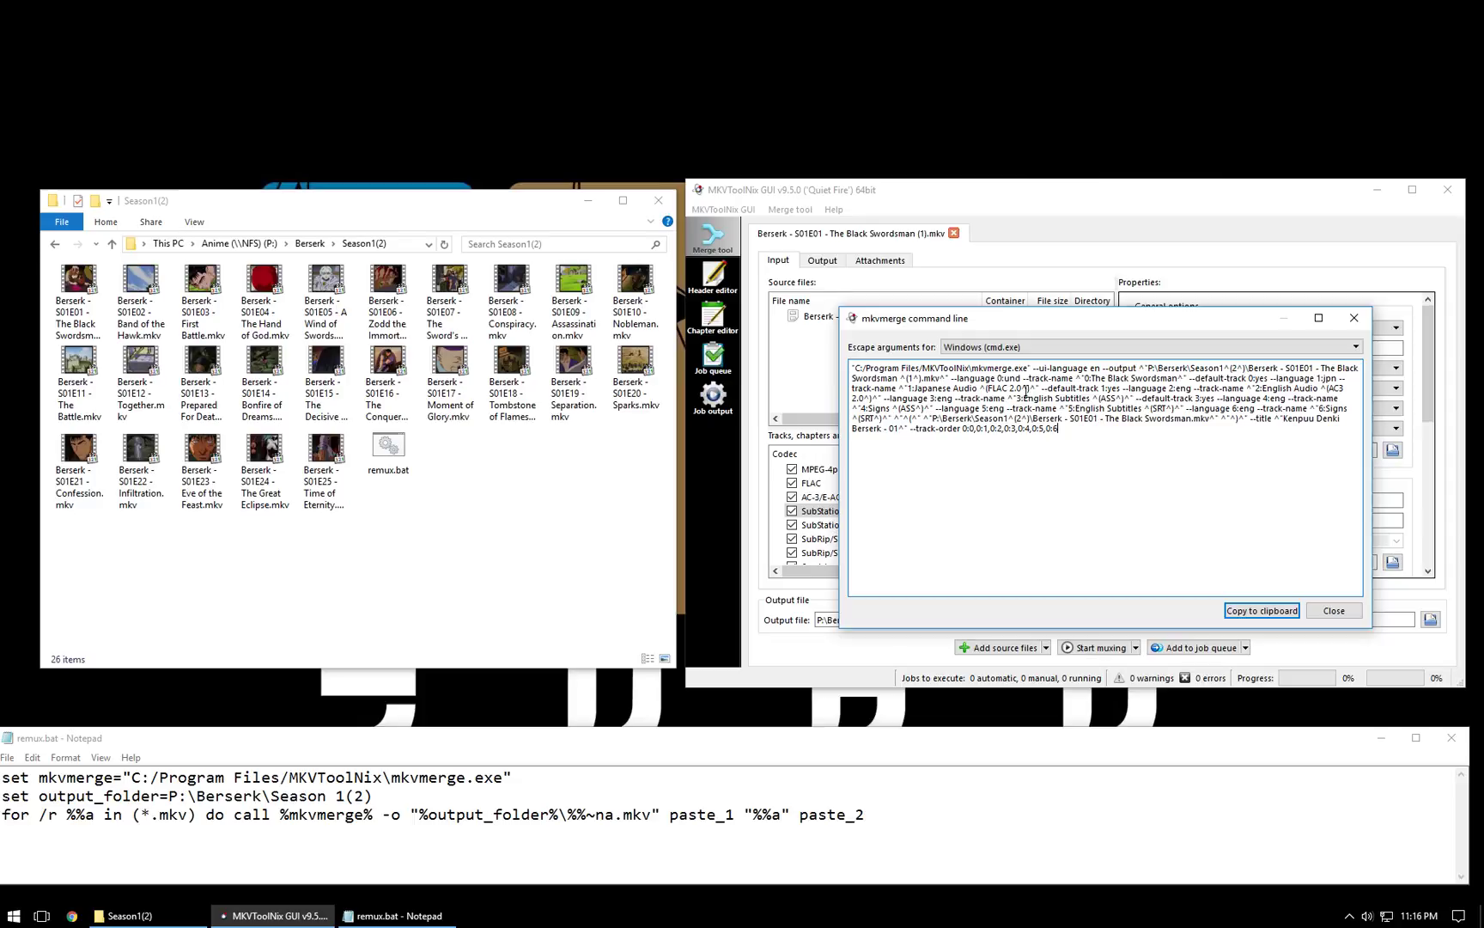
click(1031, 367)
drag(1036, 369, 1102, 367)
click(1122, 369)
drag(382, 814, 393, 814)
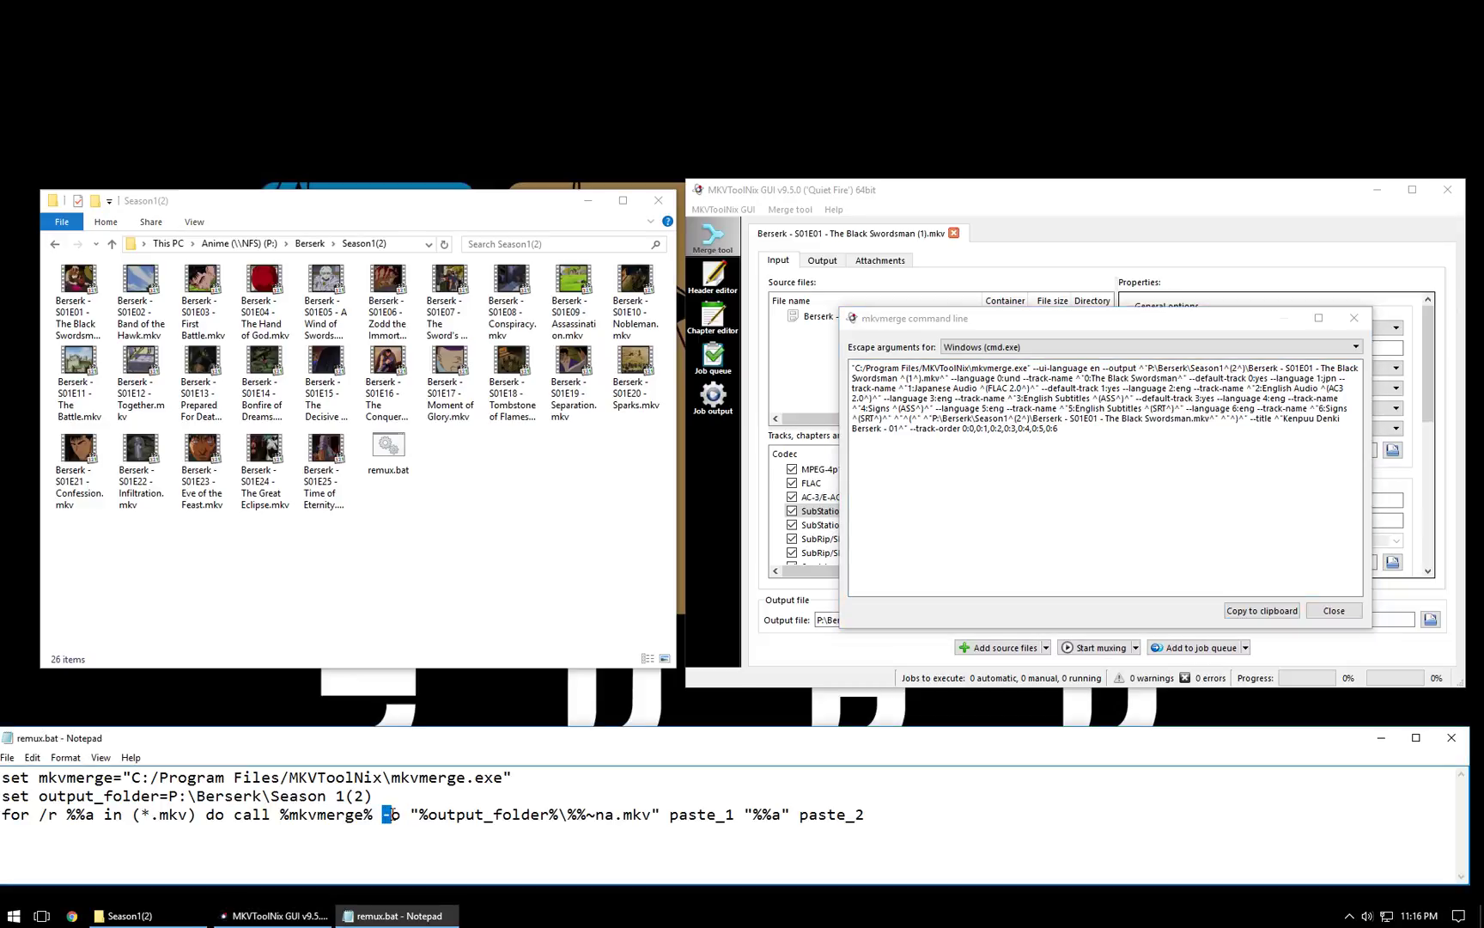
click(421, 816)
click(436, 817)
drag(420, 815, 574, 814)
click(590, 816)
drag(567, 814, 614, 814)
click(84, 288)
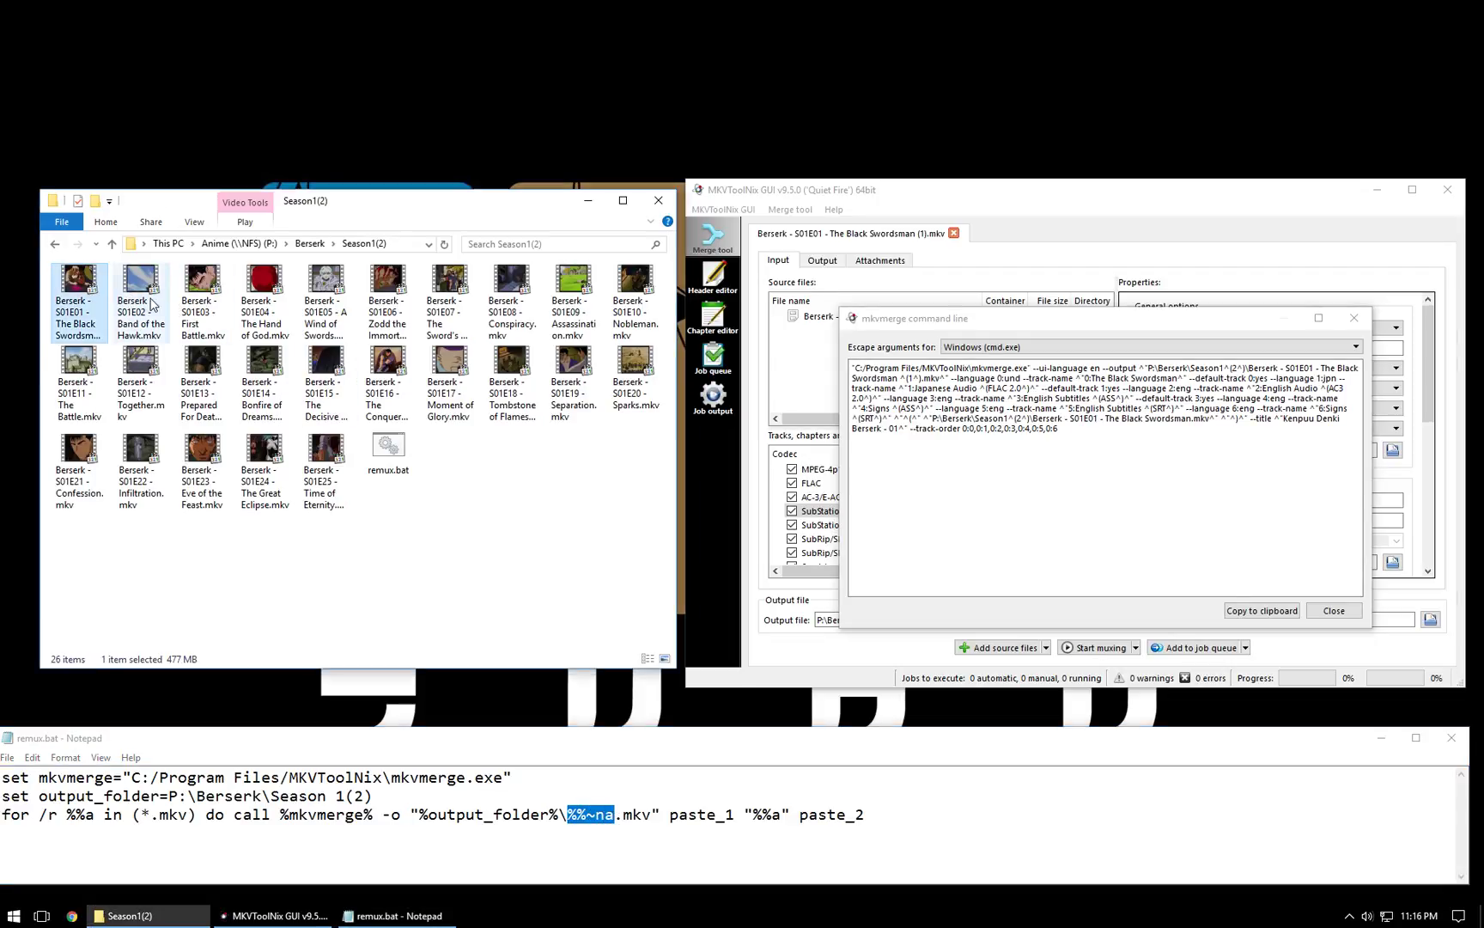
click(164, 295)
click(206, 292)
click(266, 292)
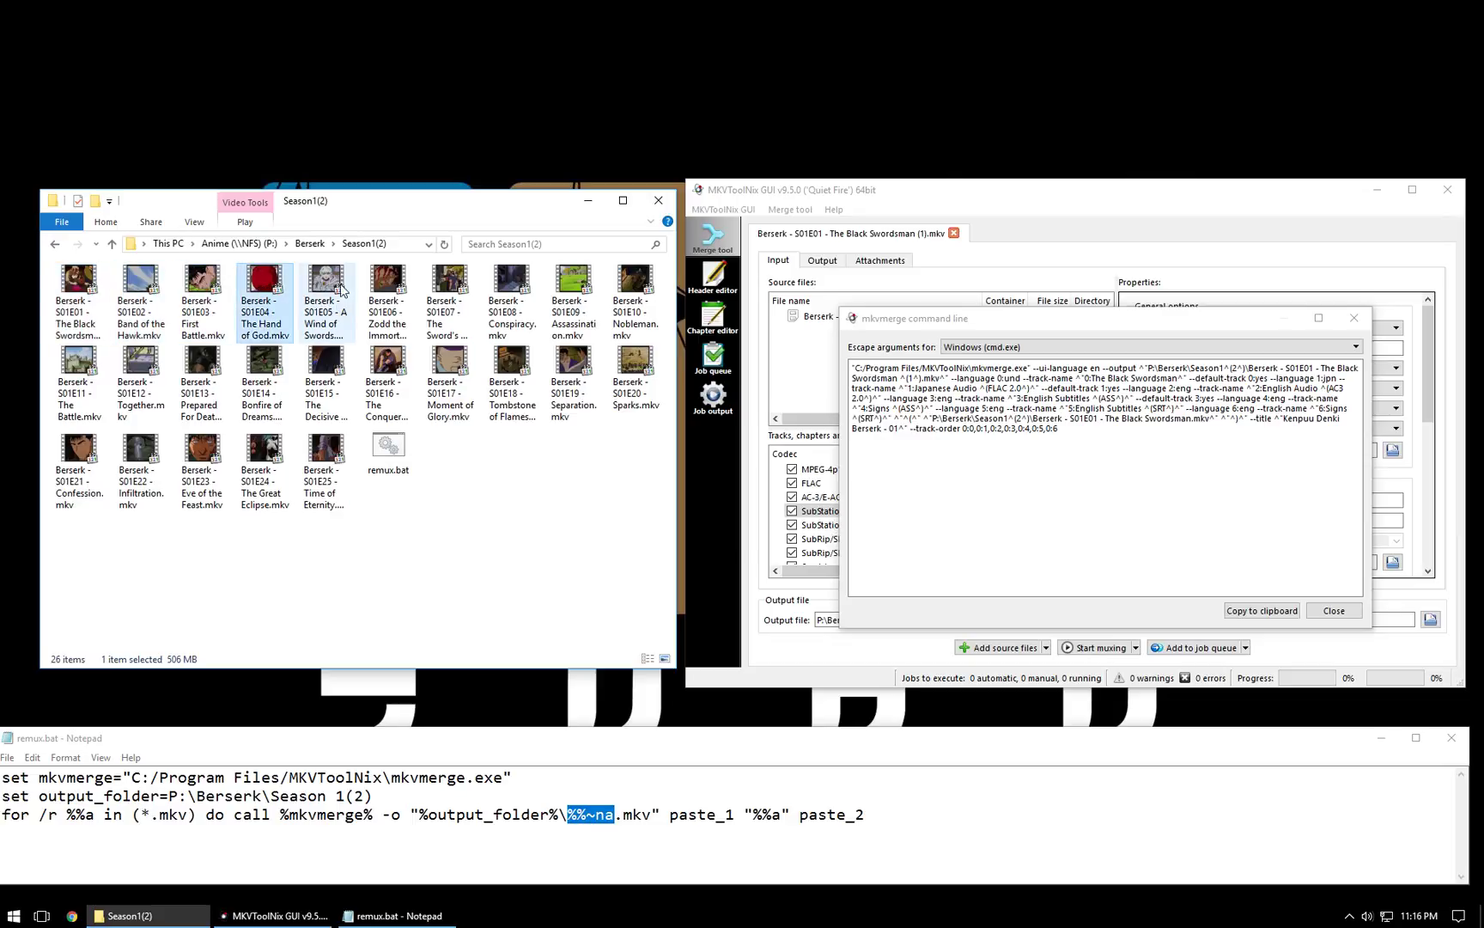
click(333, 292)
click(404, 592)
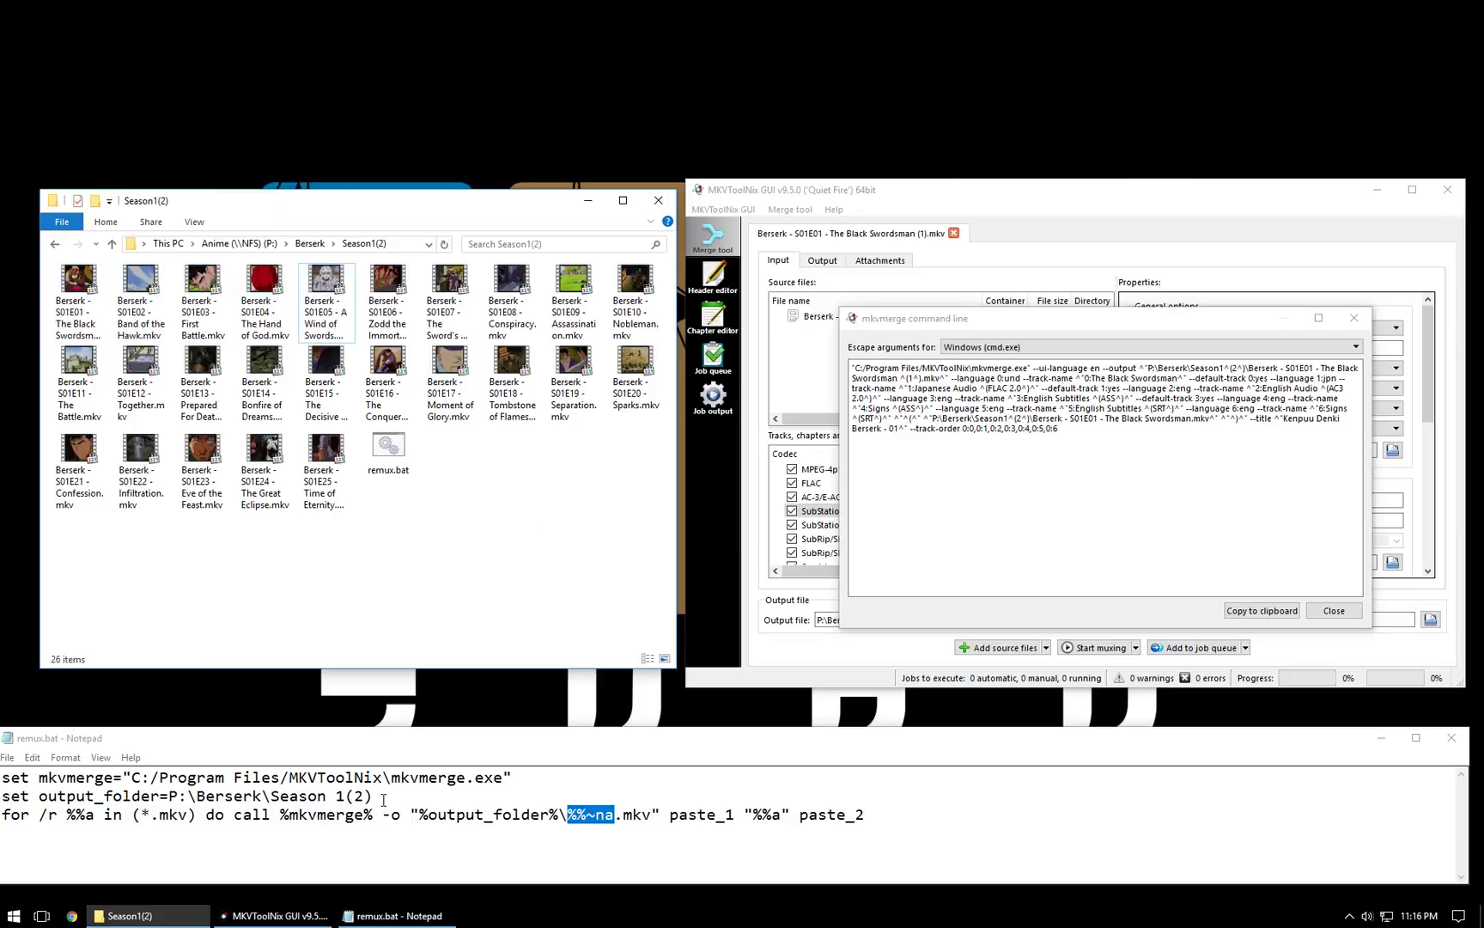
click(482, 571)
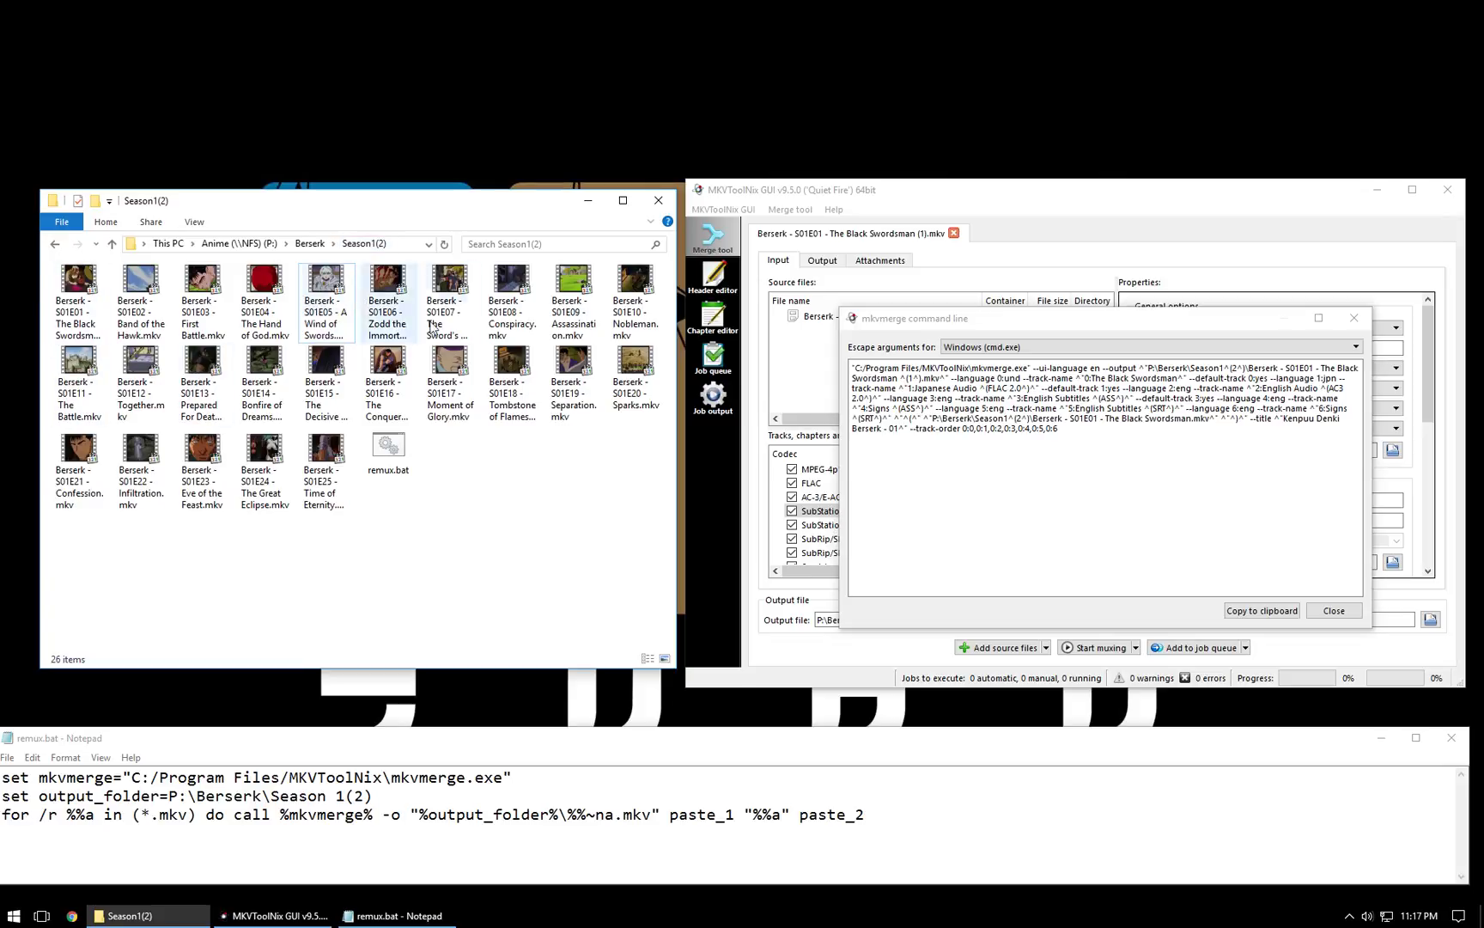
click(338, 799)
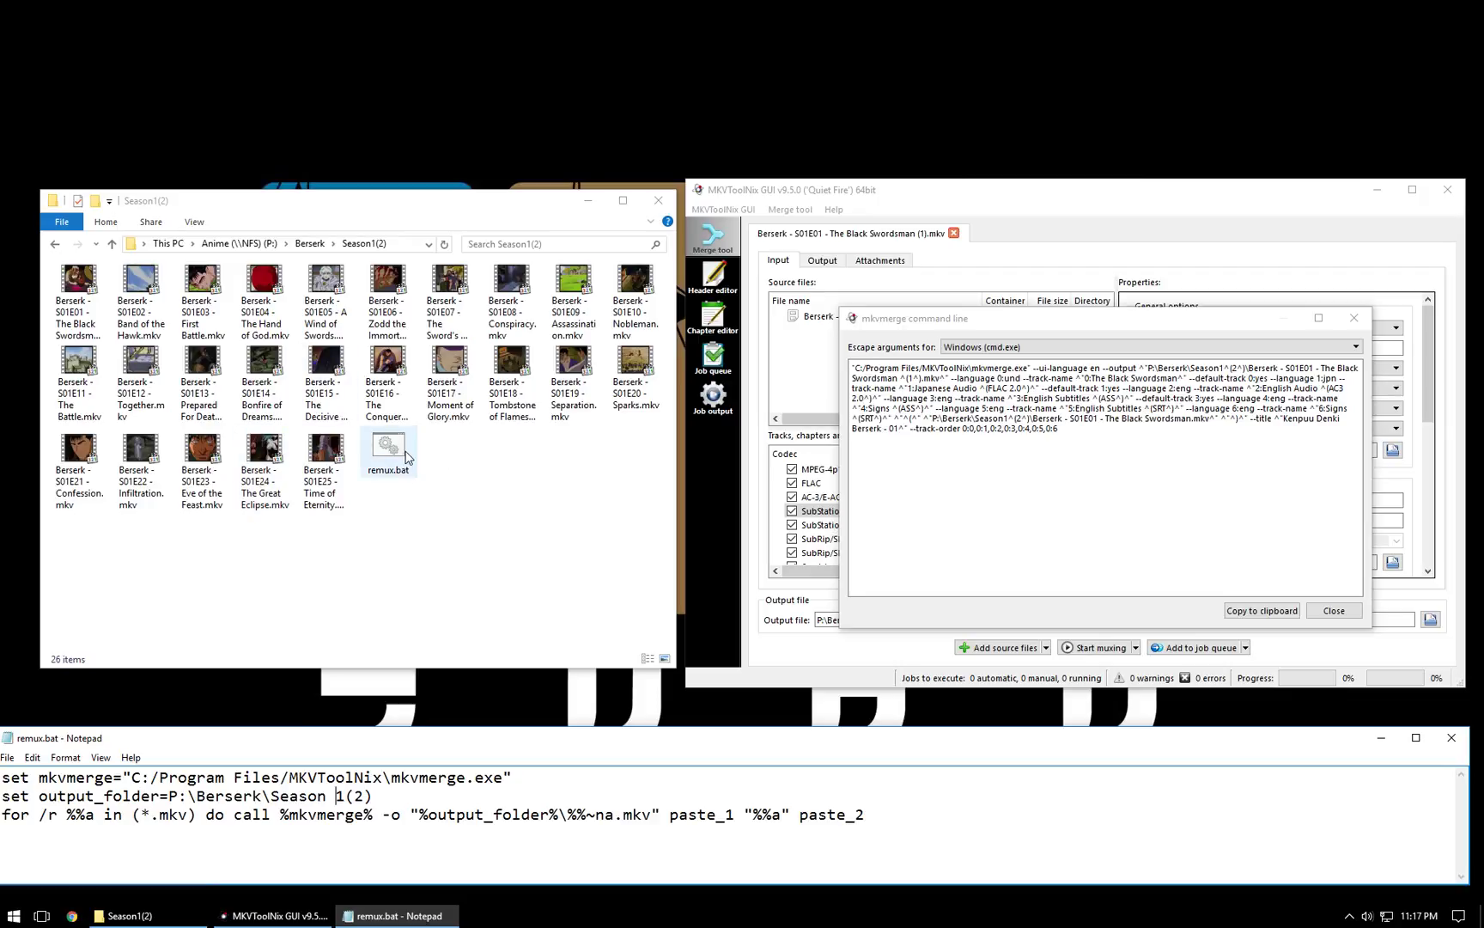
click(490, 494)
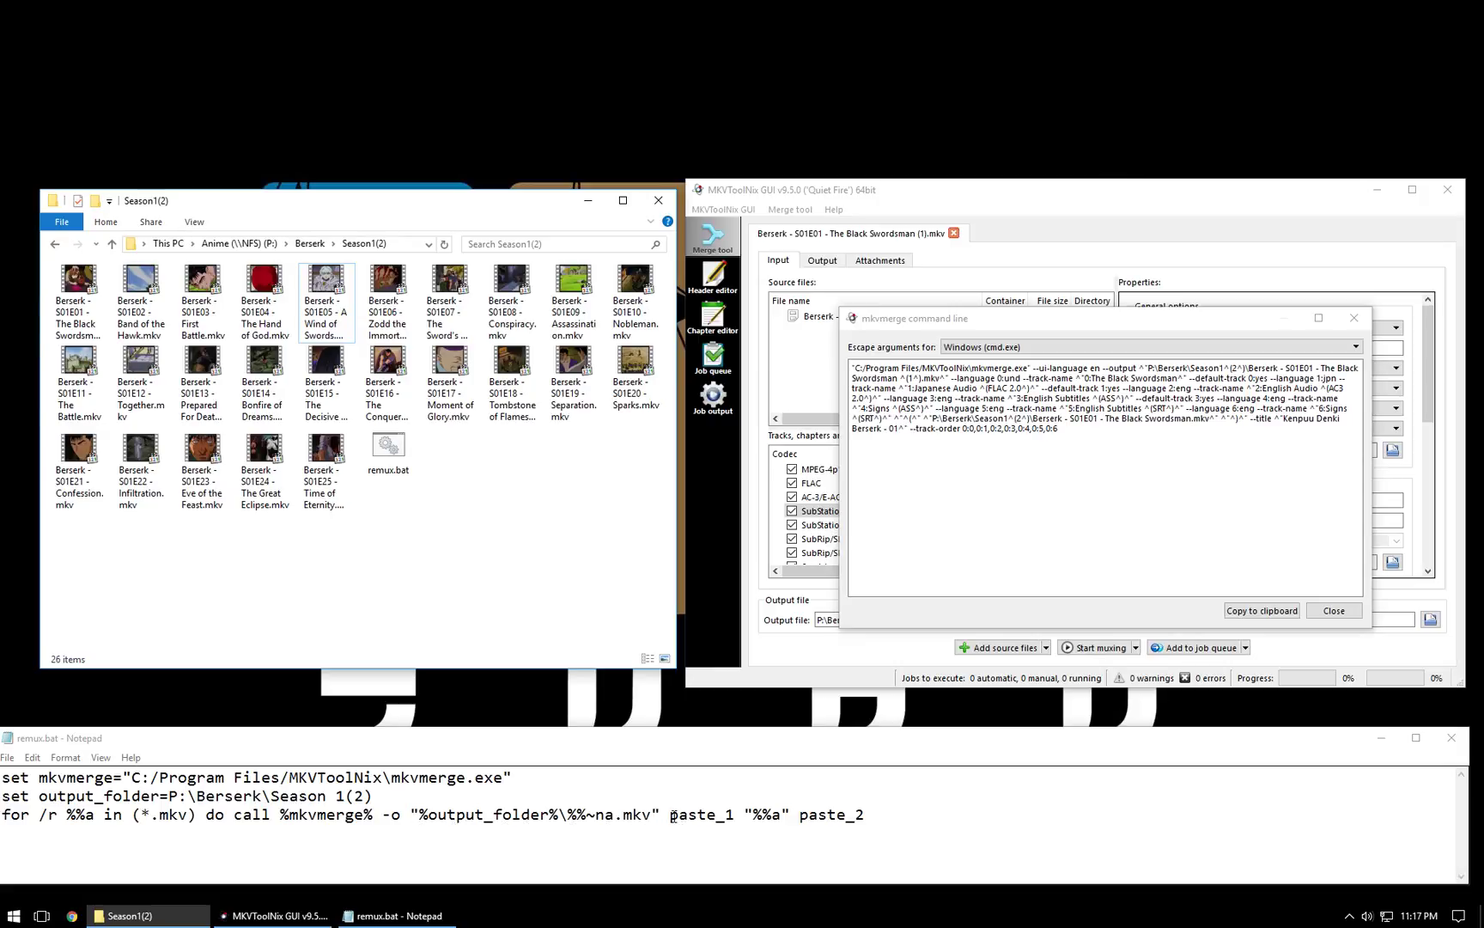
Highlight paste_1 in remux.bat and try out selections of the --language and --track-name options
drag(671, 814, 735, 814)
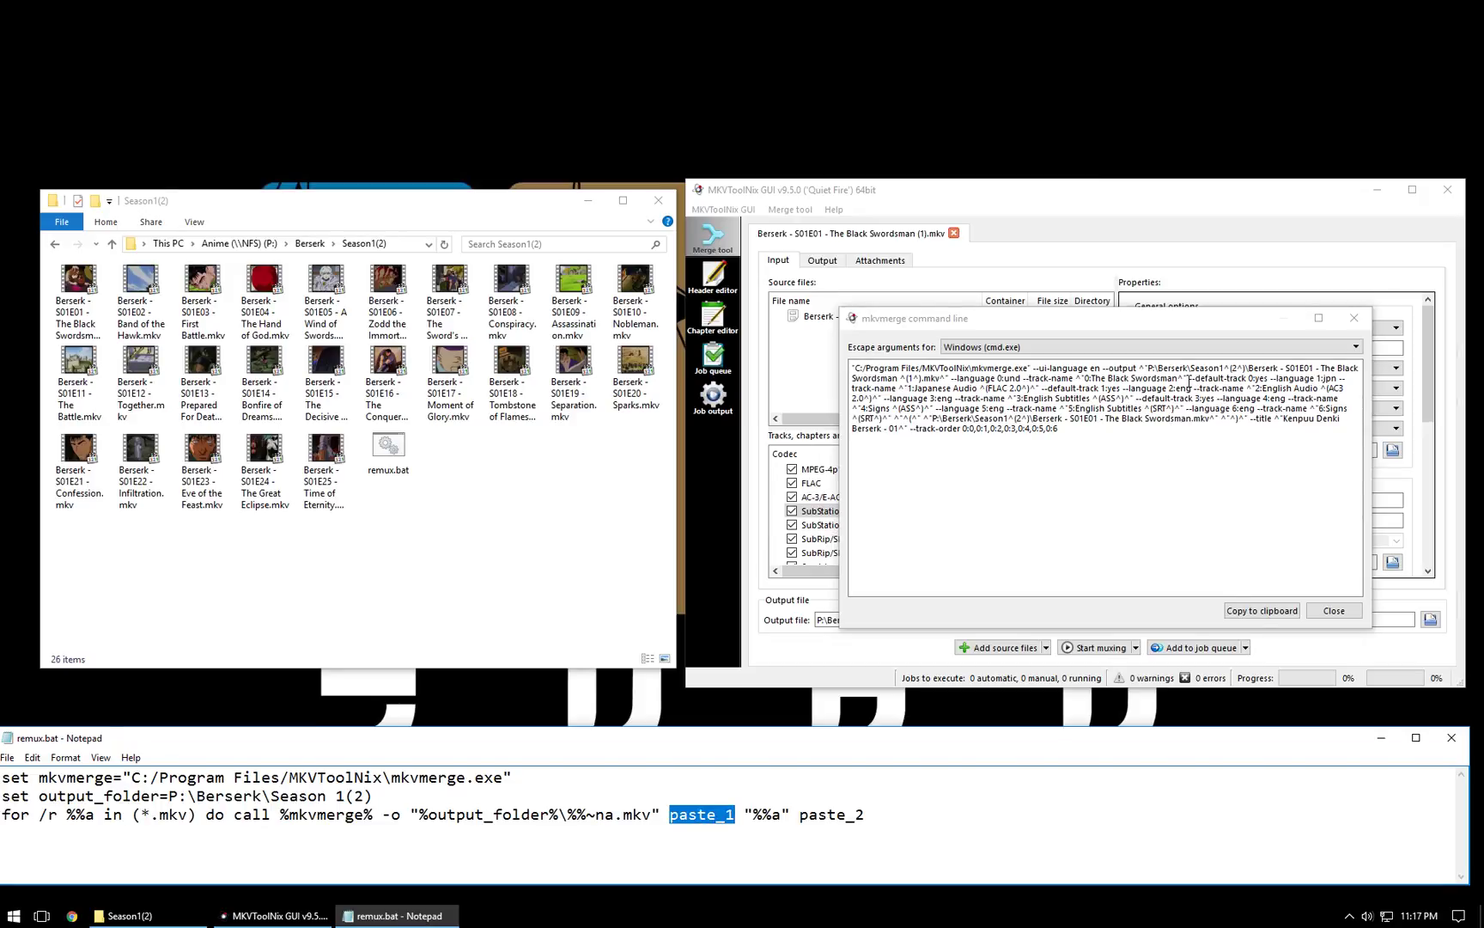
drag(1189, 378, 1220, 378)
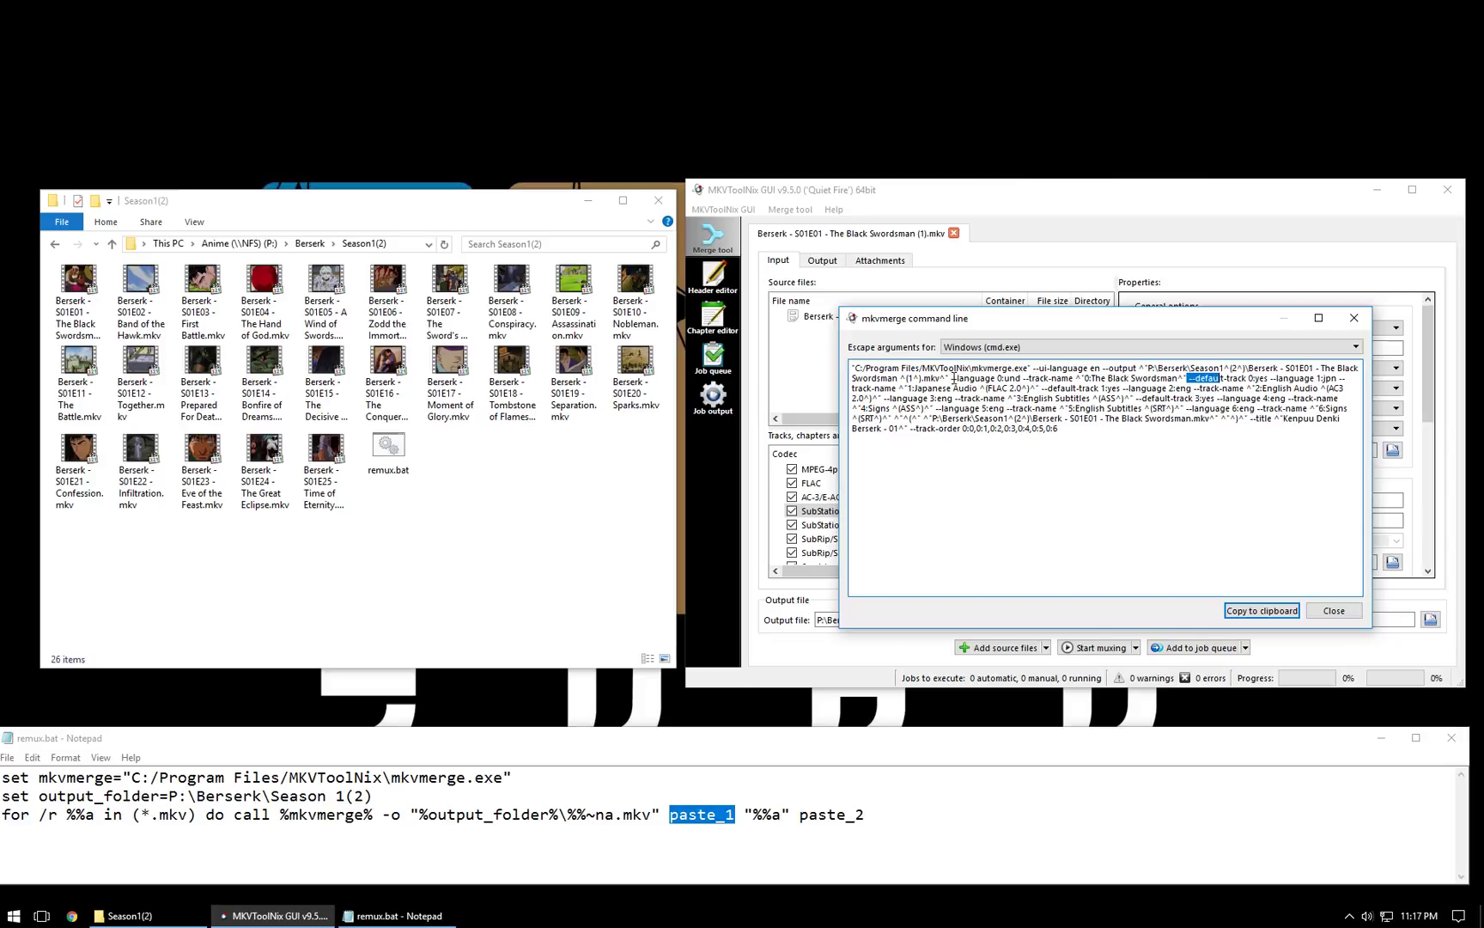
drag(951, 378, 1031, 378)
click(1031, 378)
drag(1024, 378, 1186, 372)
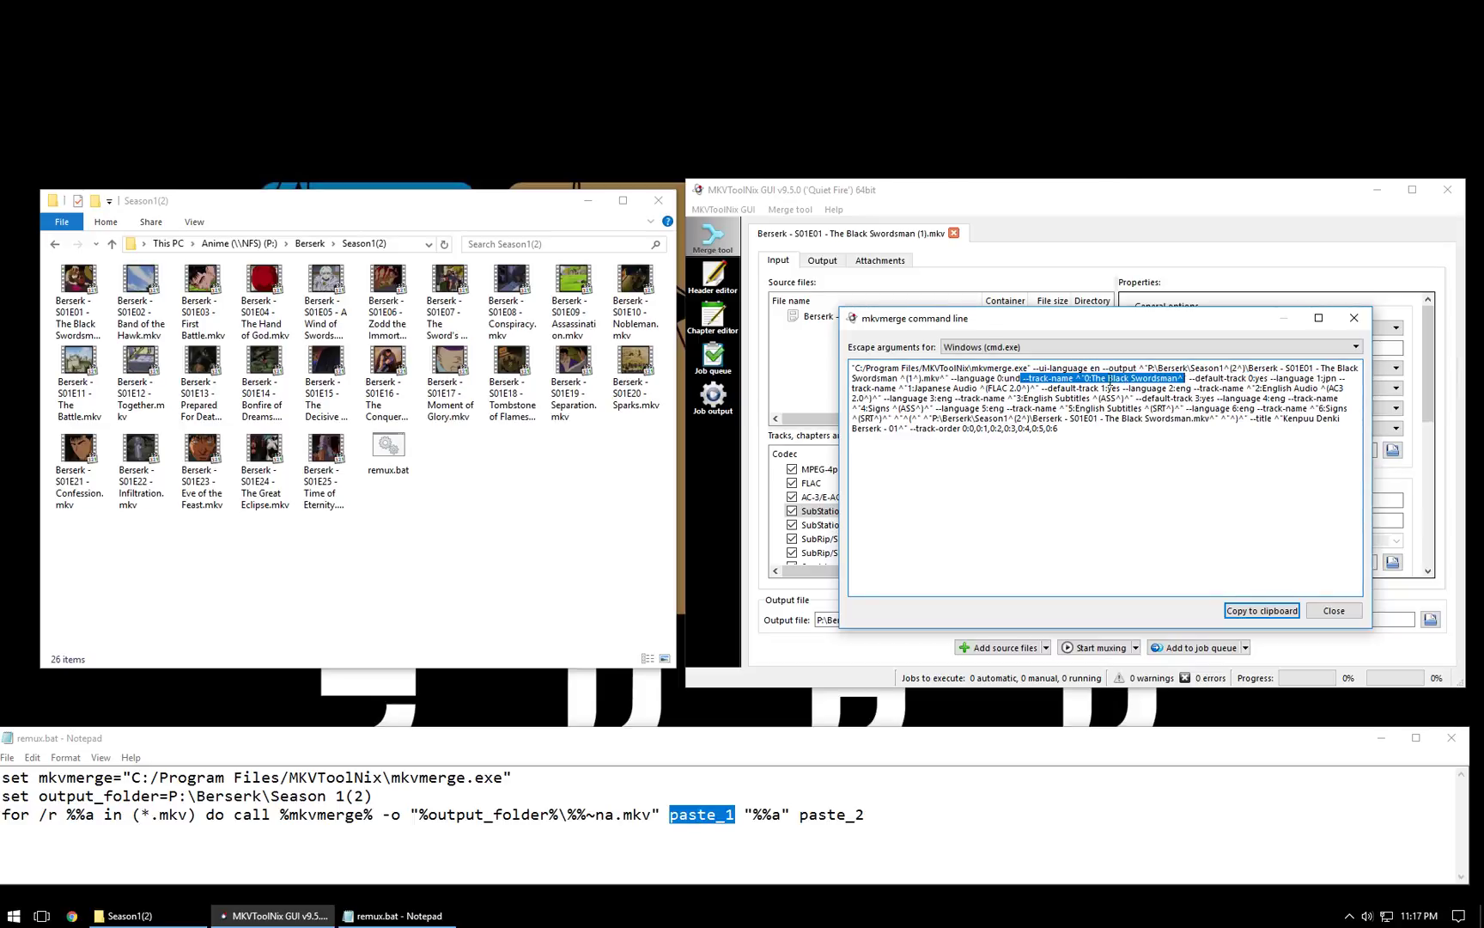
click(1108, 379)
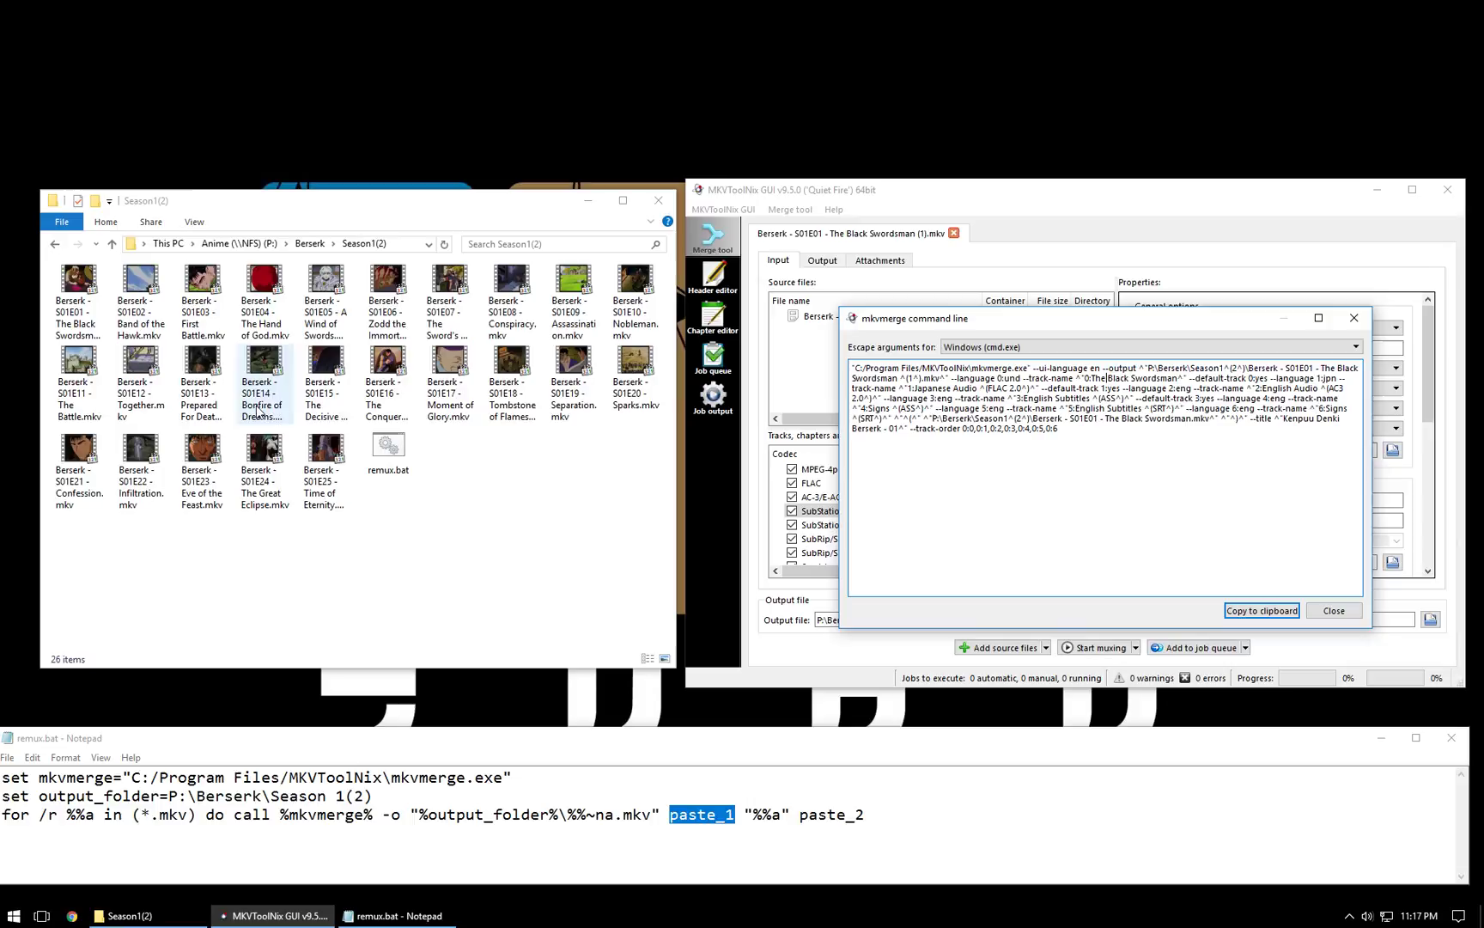
drag(1186, 378, 1193, 379)
click(1192, 379)
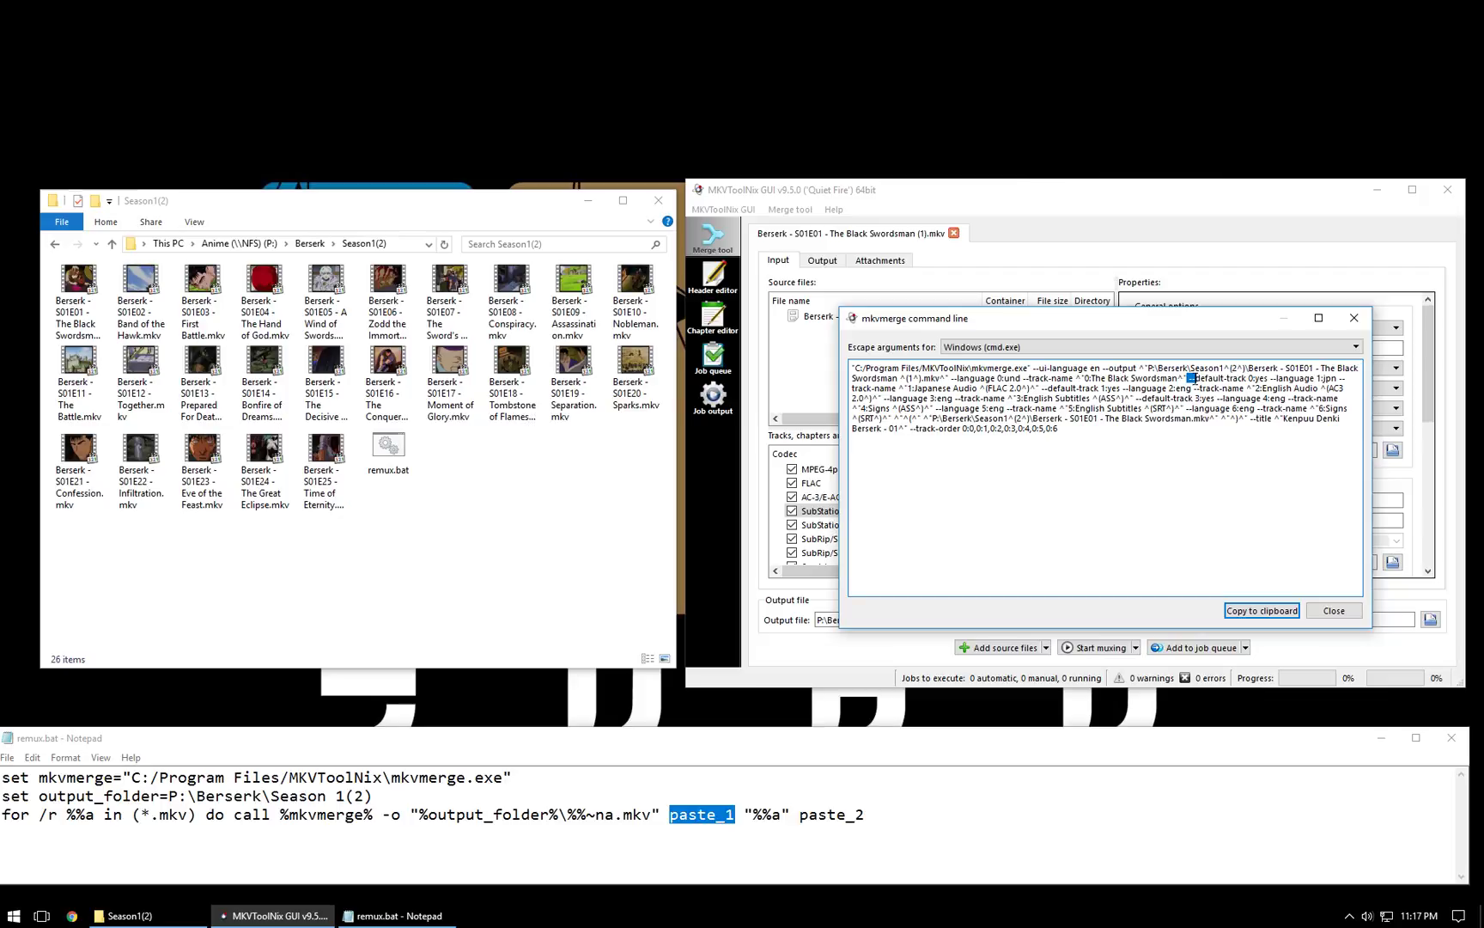
click(1192, 379)
Copy the track options from --default-track 0:yes through the Signs (SRT) track name
mouse_move(1191, 379)
mouse_down()
mouse_move(1206, 392)
mouse_move(1174, 398)
mouse_move(1187, 410)
mouse_up()
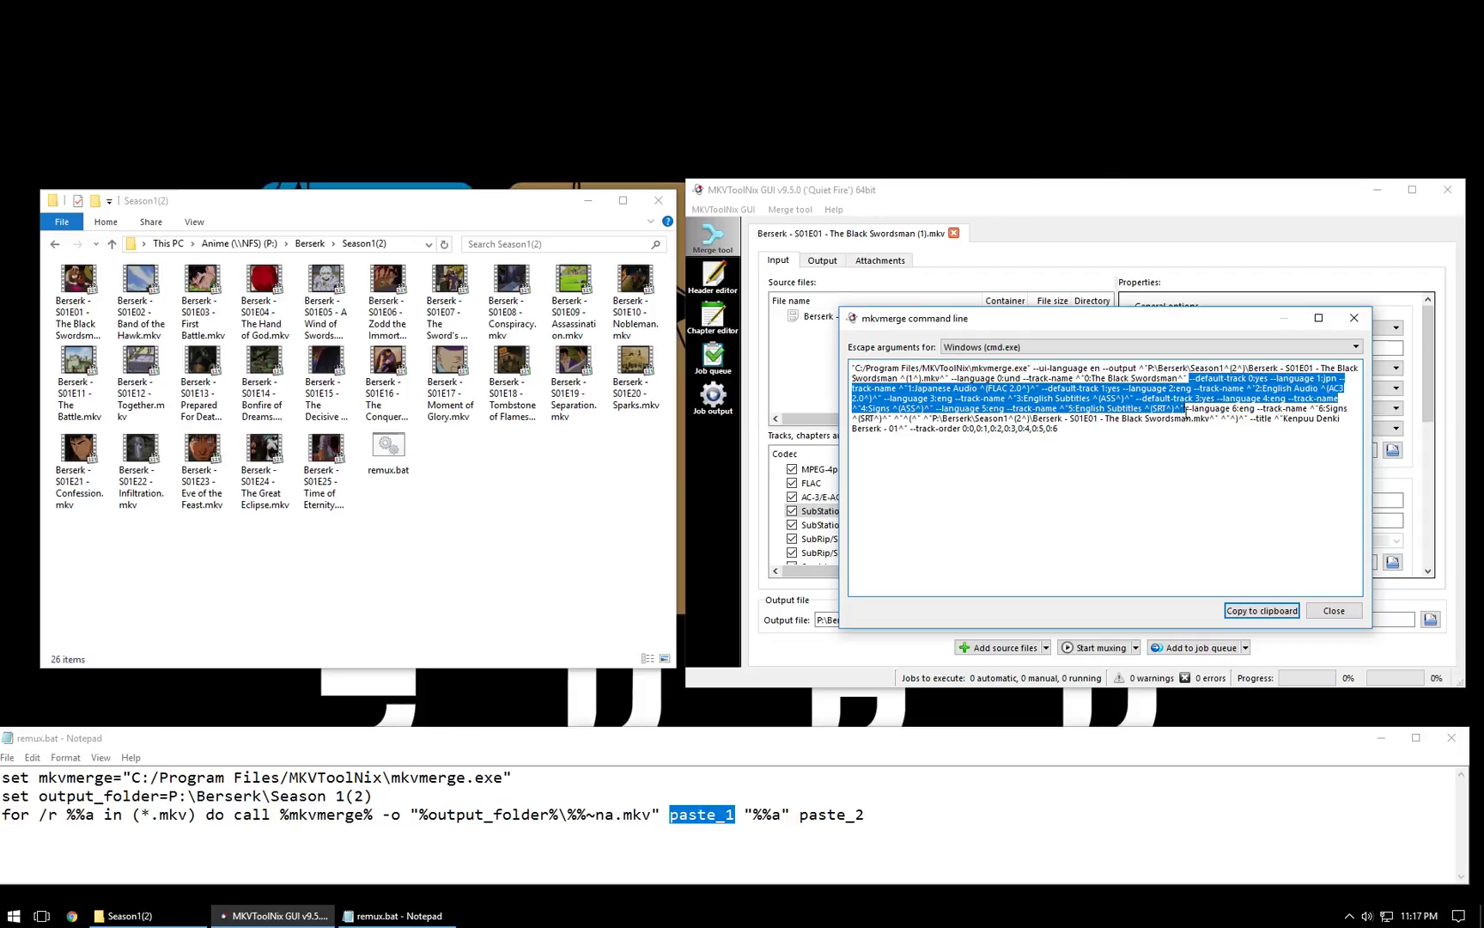
drag(1187, 411, 895, 422)
key(ctrl+c)
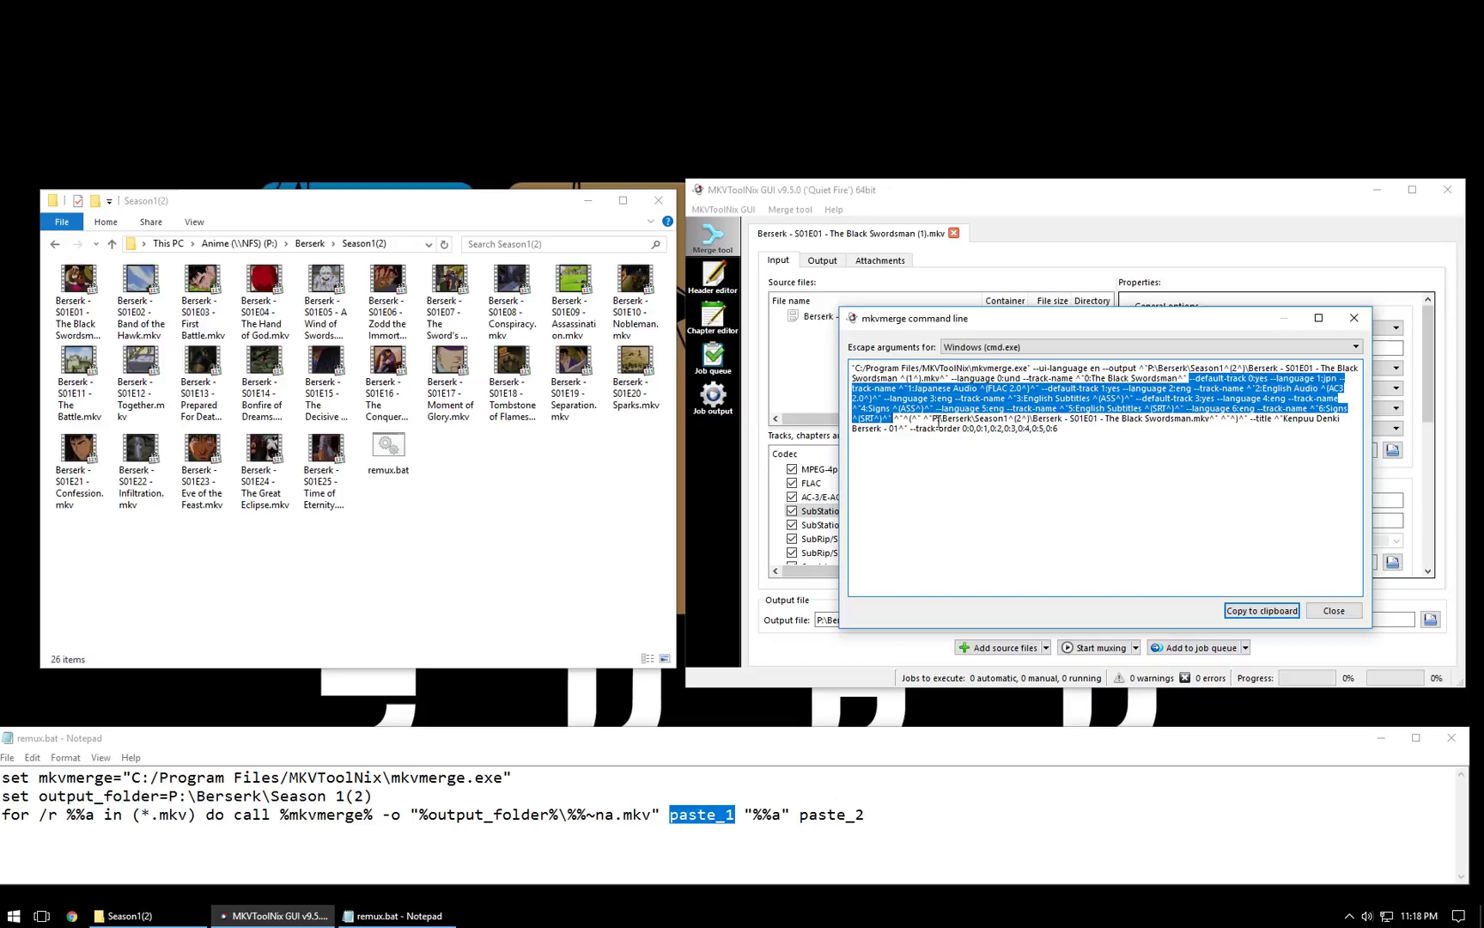
drag(934, 421, 1211, 422)
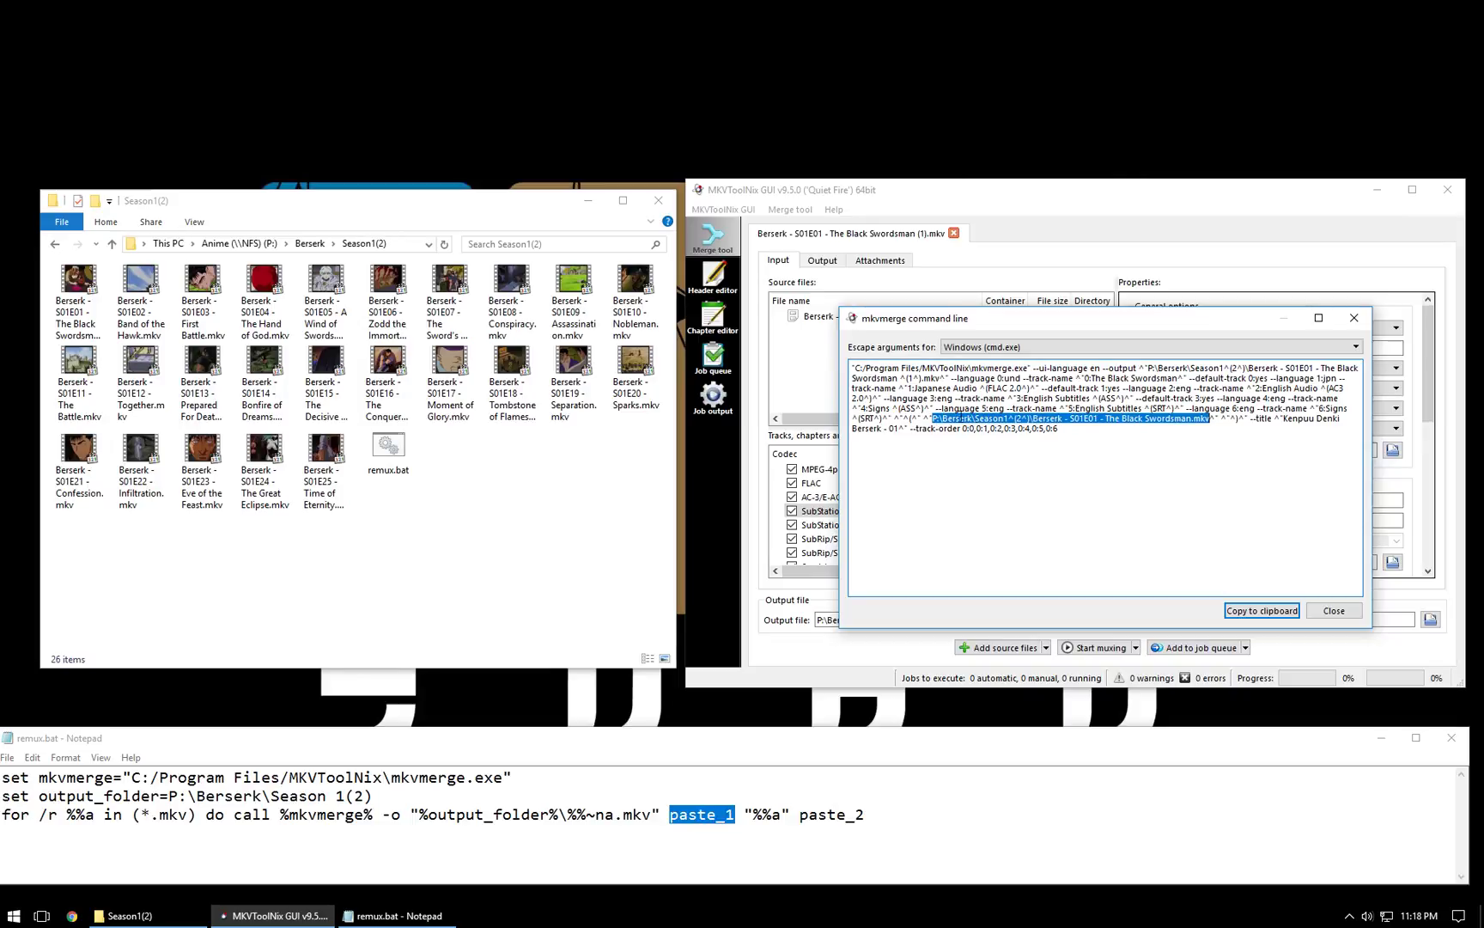
drag(935, 420, 1212, 420)
Paste the copied track options over paste_1 in remux.bat
click(737, 815)
drag(736, 814, 671, 814)
key(ctrl+v)
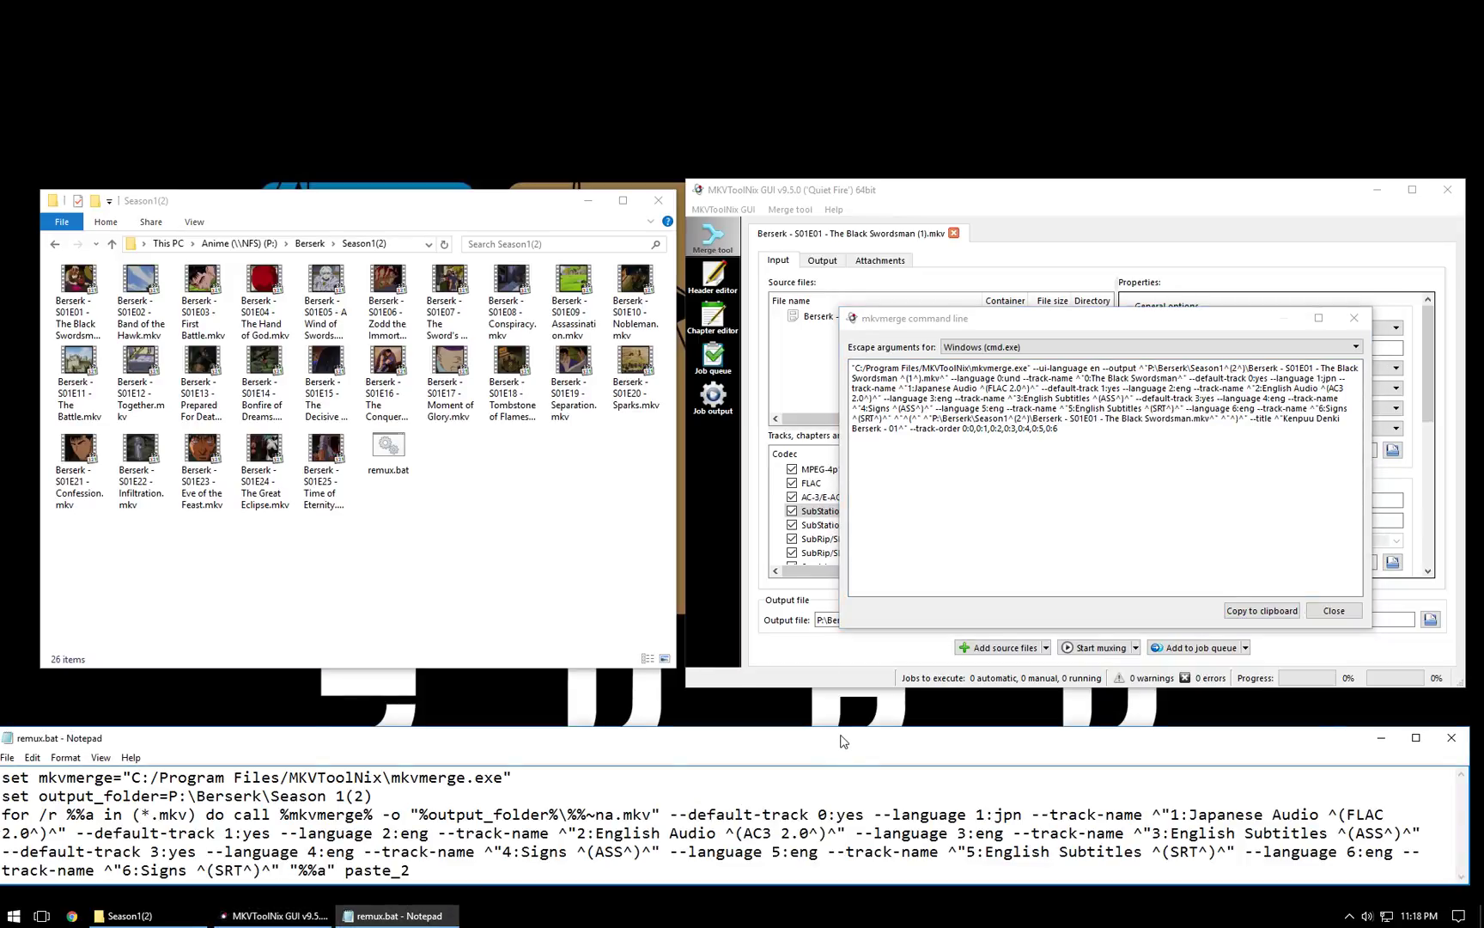
Enlarge and reposition Notepad and the command dialog so the whole loop line shows
drag(843, 739, 847, 586)
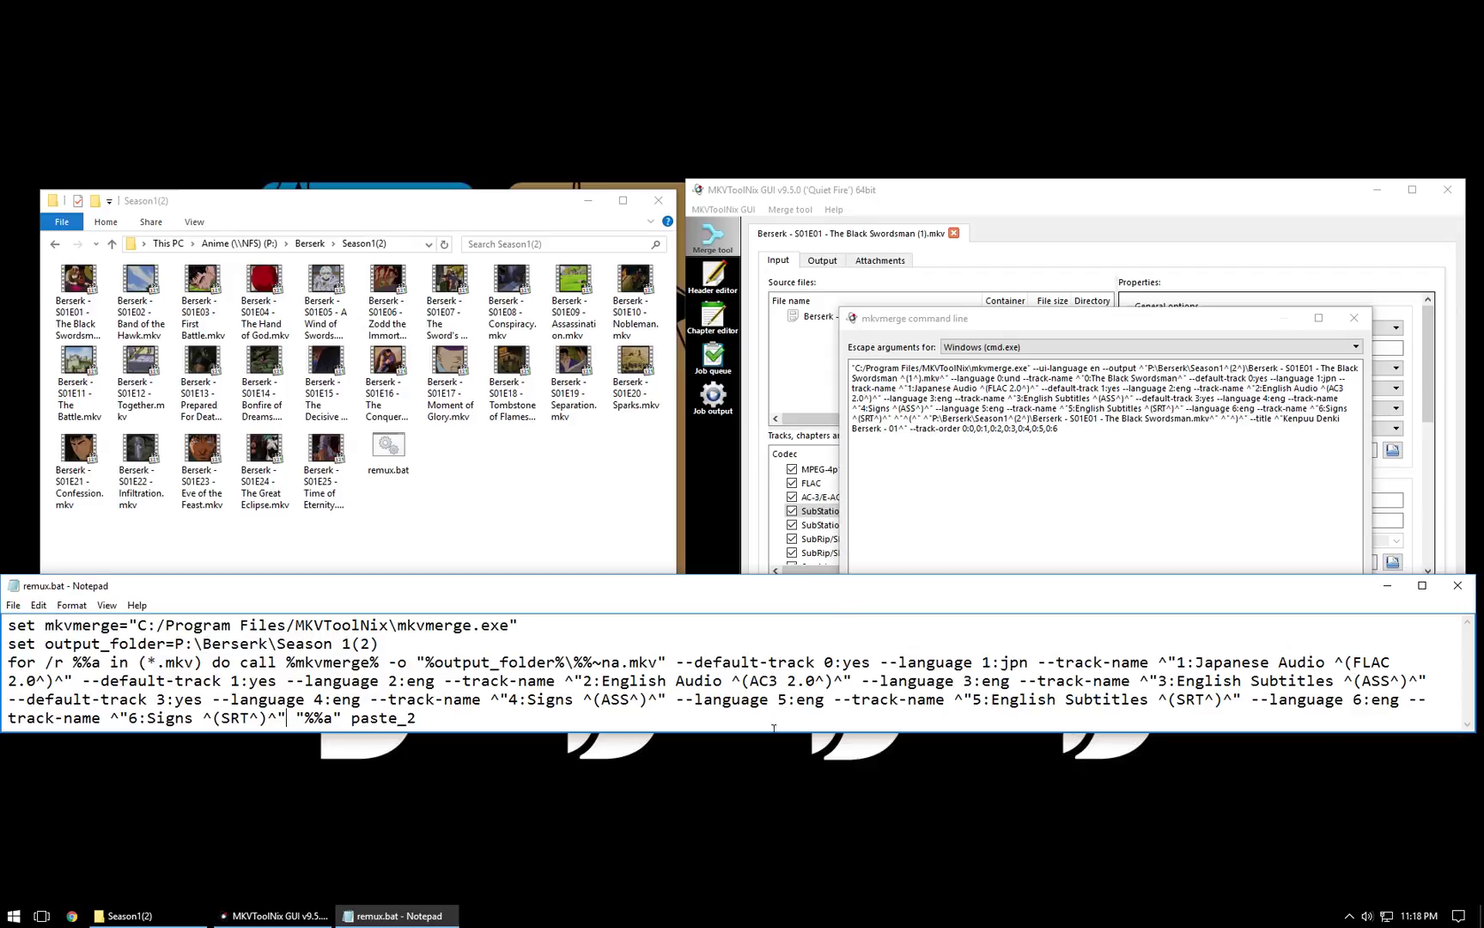
drag(773, 729, 763, 838)
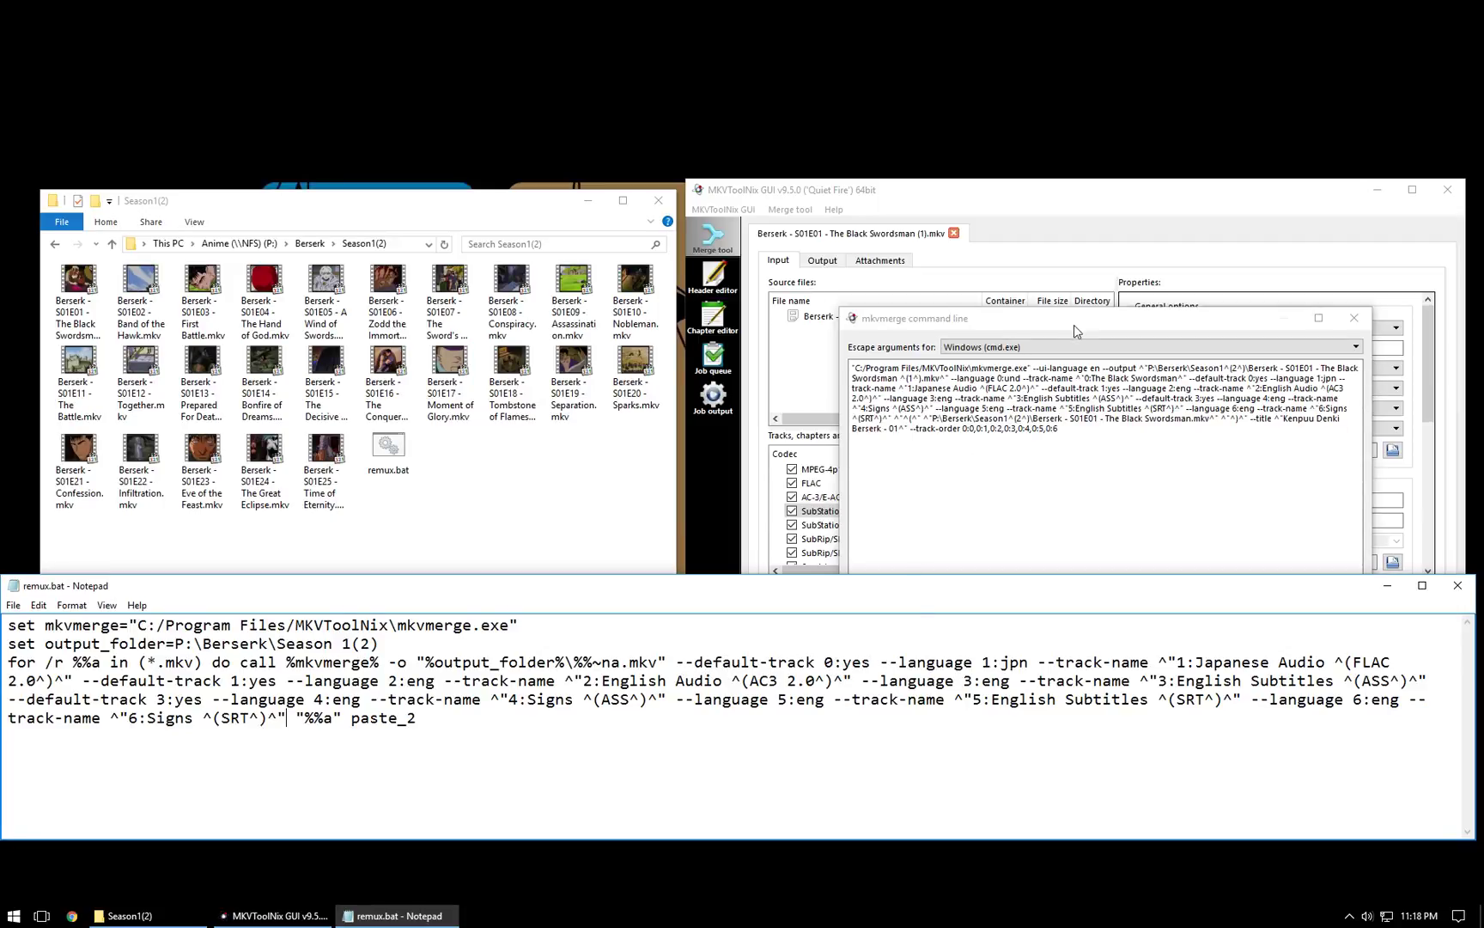
drag(1091, 318, 375, 213)
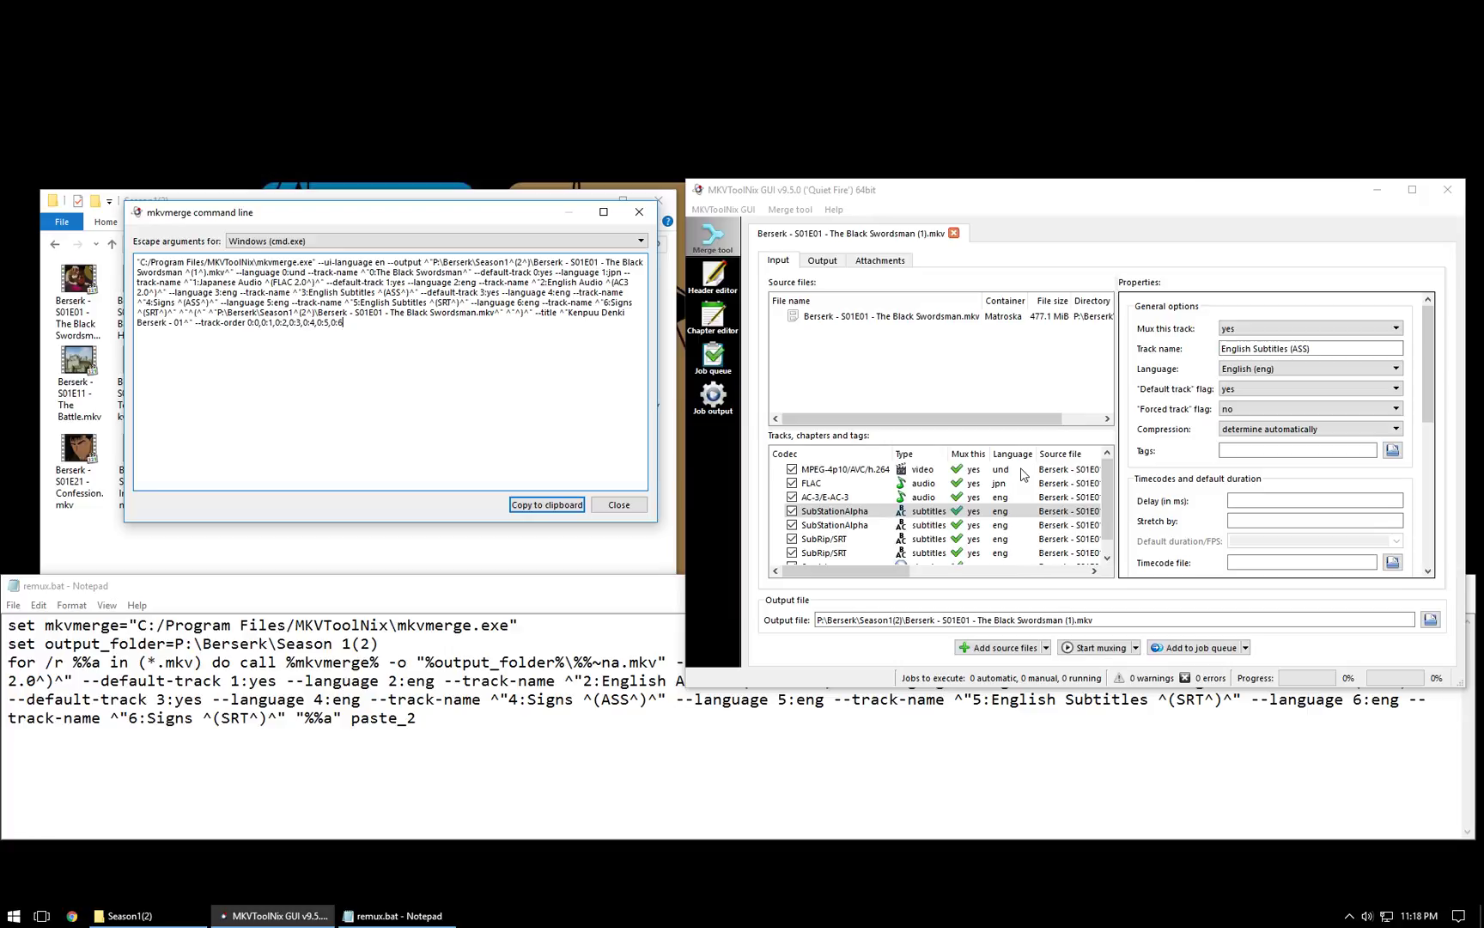
click(739, 756)
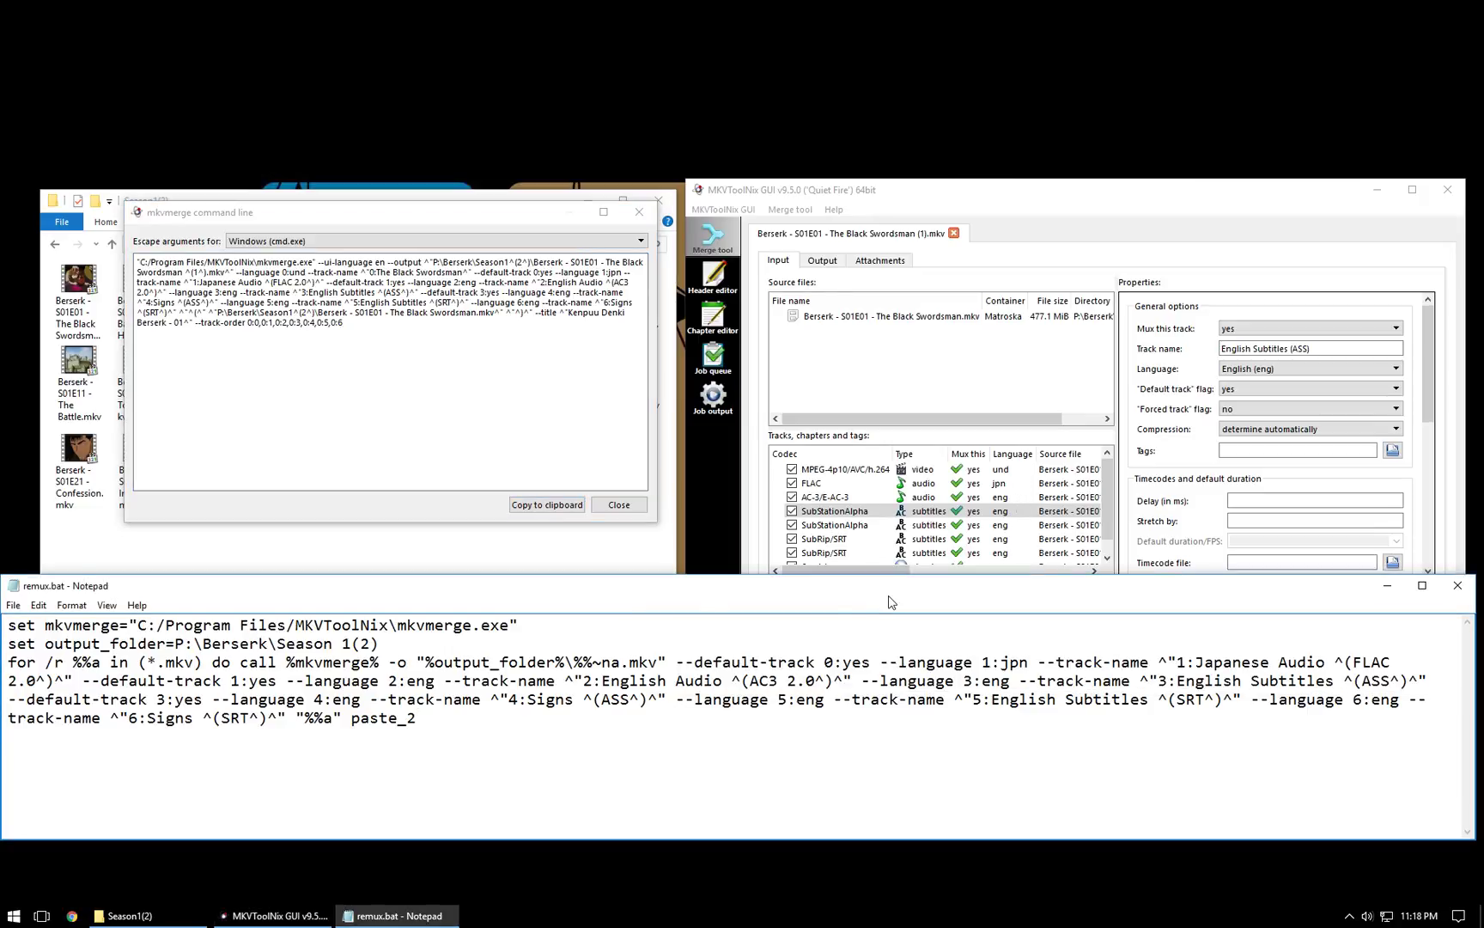
drag(883, 595, 879, 677)
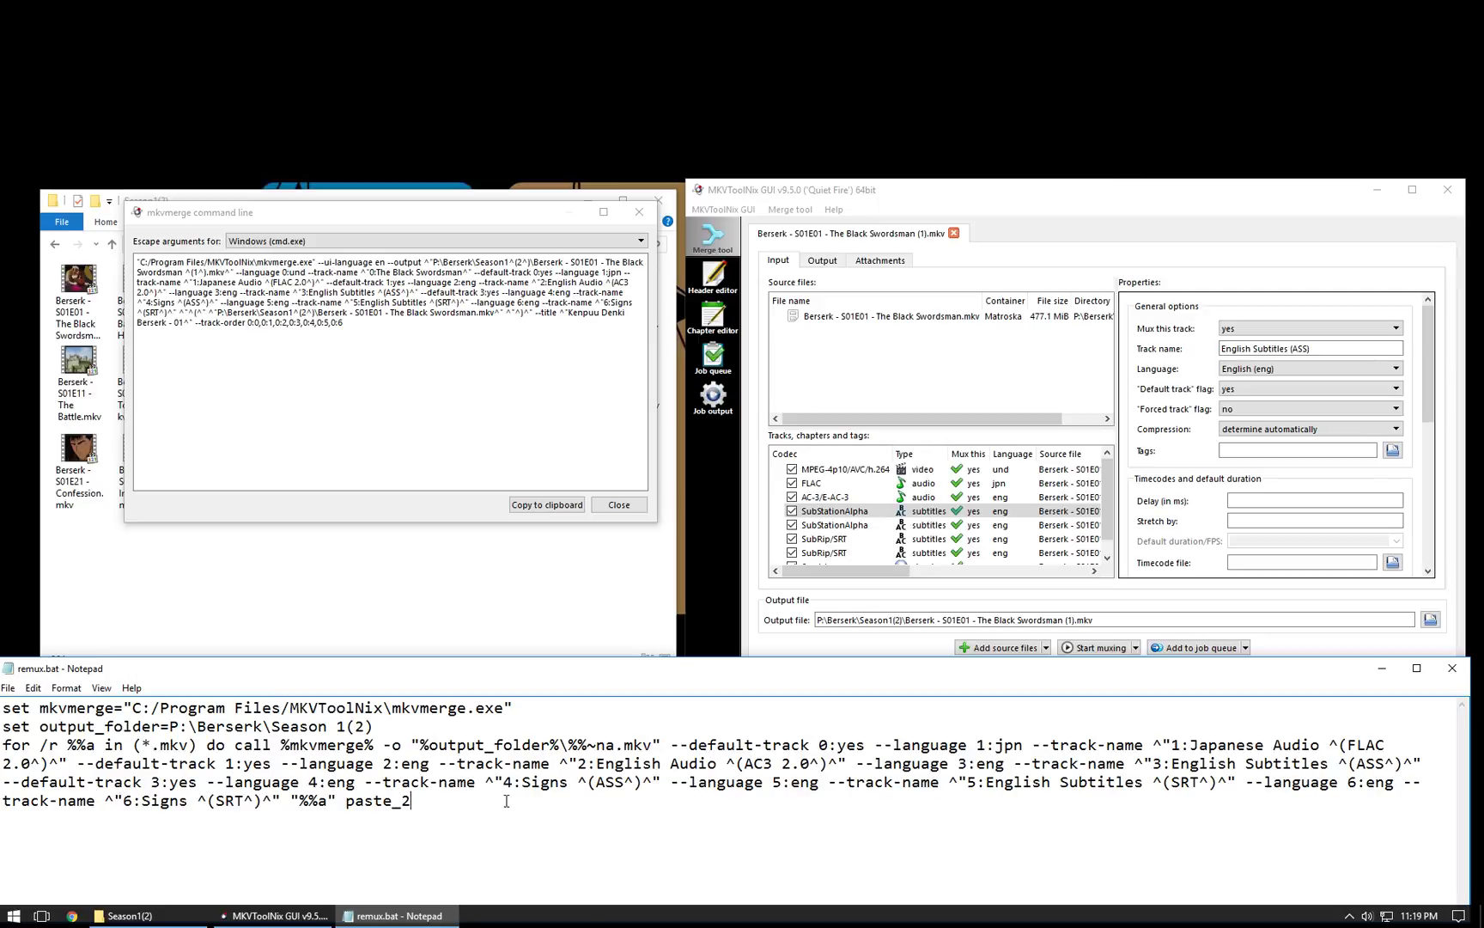
Check the %%a loop variable in the for line and on the last line of remux.bat
mouse_move(291, 801)
mouse_down()
mouse_move(339, 801)
mouse_move(290, 802)
mouse_up()
click(337, 801)
click(330, 807)
drag(97, 746, 76, 748)
click(298, 800)
drag(303, 803, 331, 802)
click(326, 802)
drag(299, 802, 331, 803)
click(332, 802)
Copy --track-order 0:0,0:1,0:2,0:3,0:4,0:5,0:6 and move the command dialog right
click(324, 349)
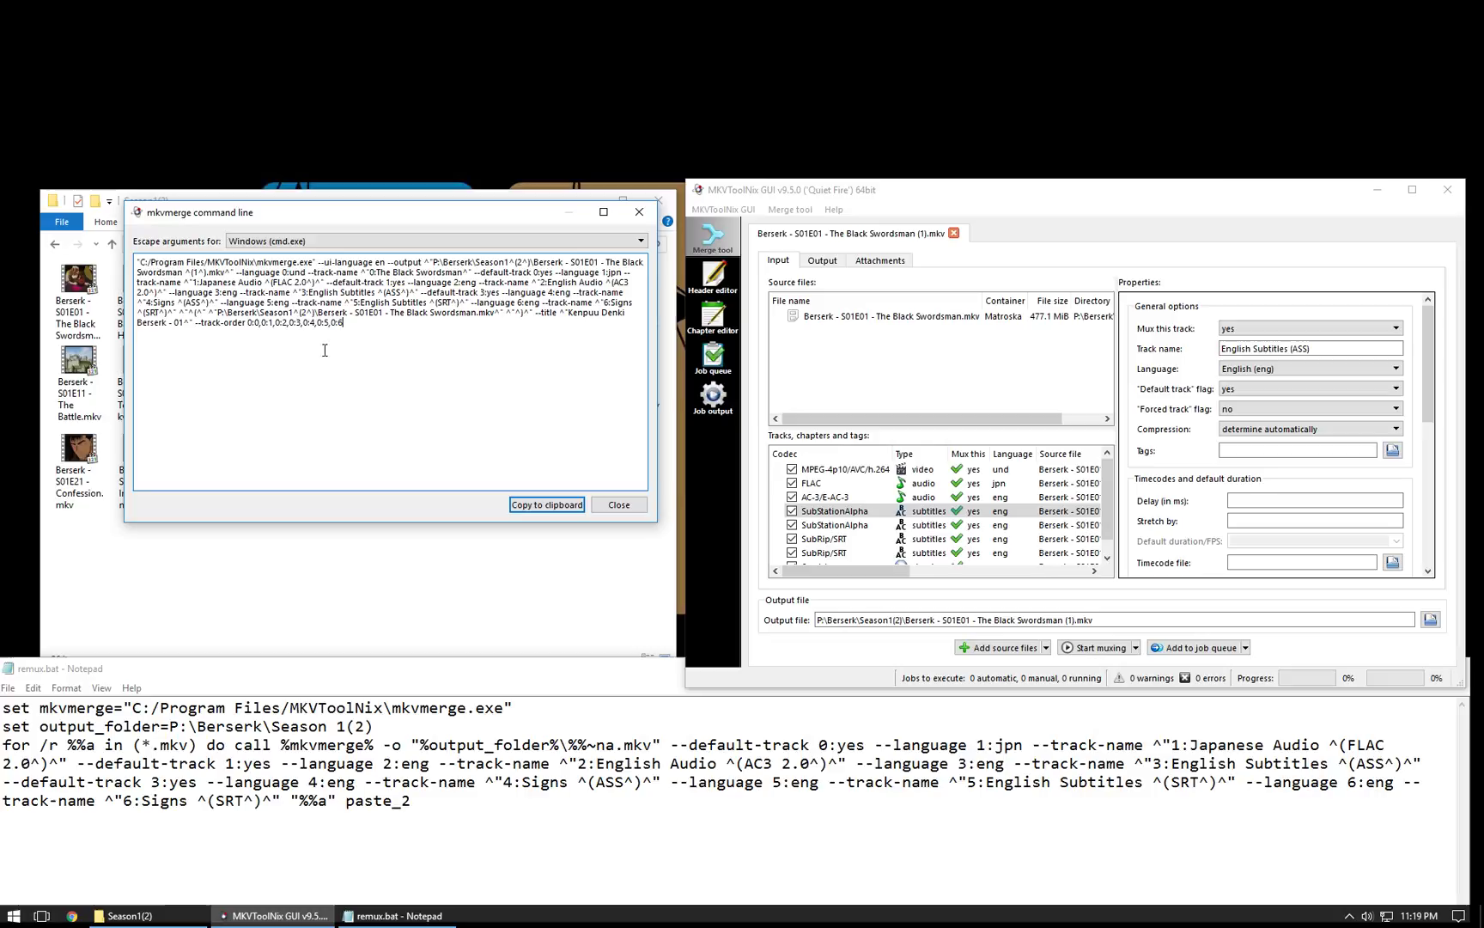
shift+click(195, 329)
key(ctrl+c)
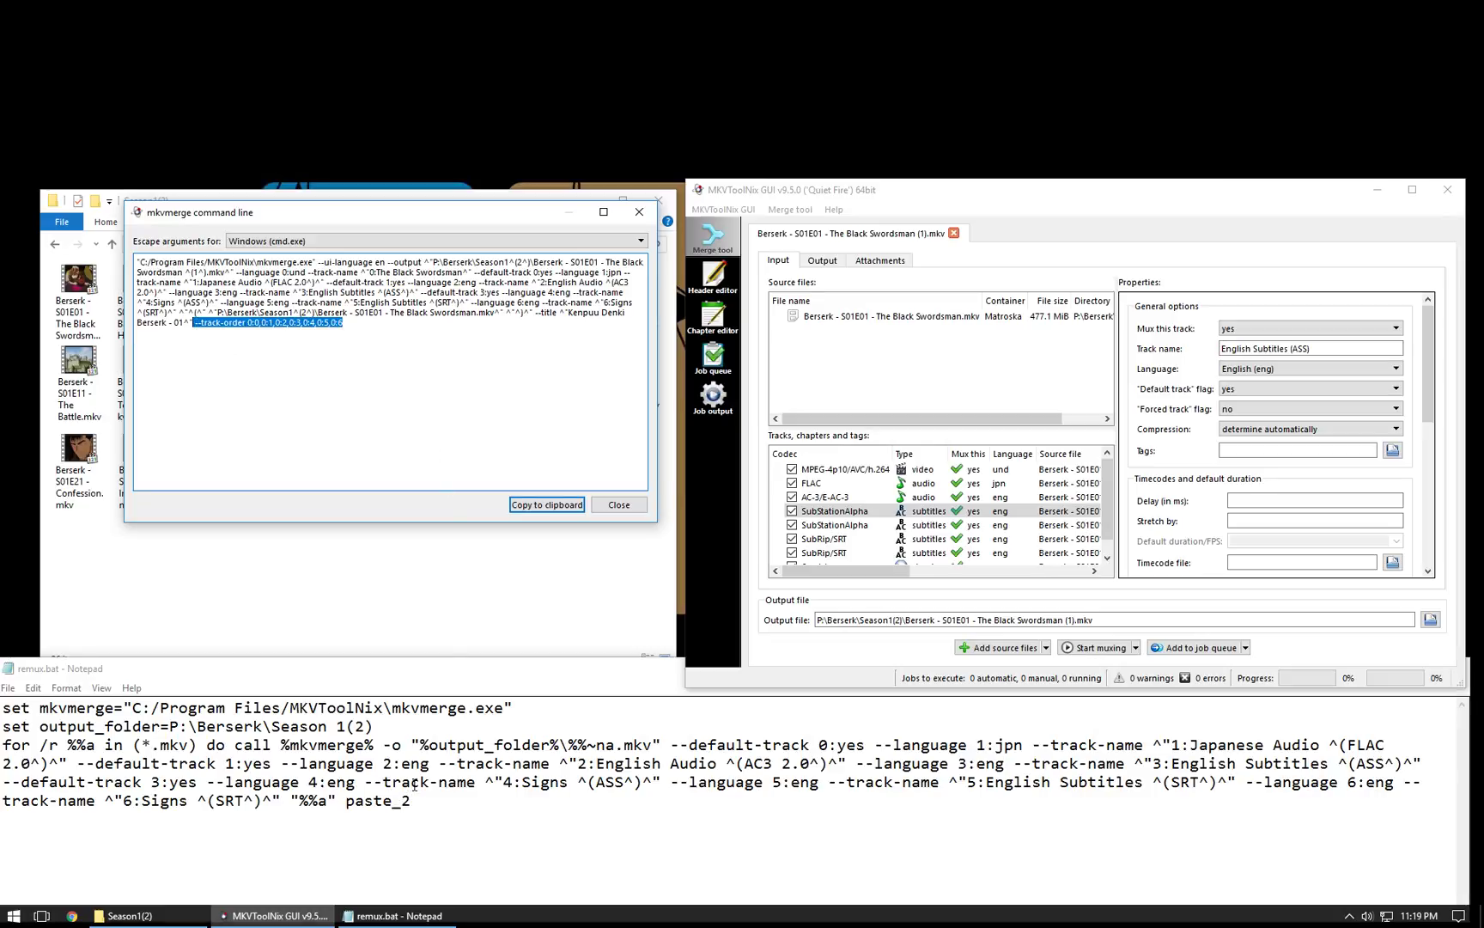
click(542, 324)
drag(538, 312, 627, 323)
click(604, 312)
click(616, 328)
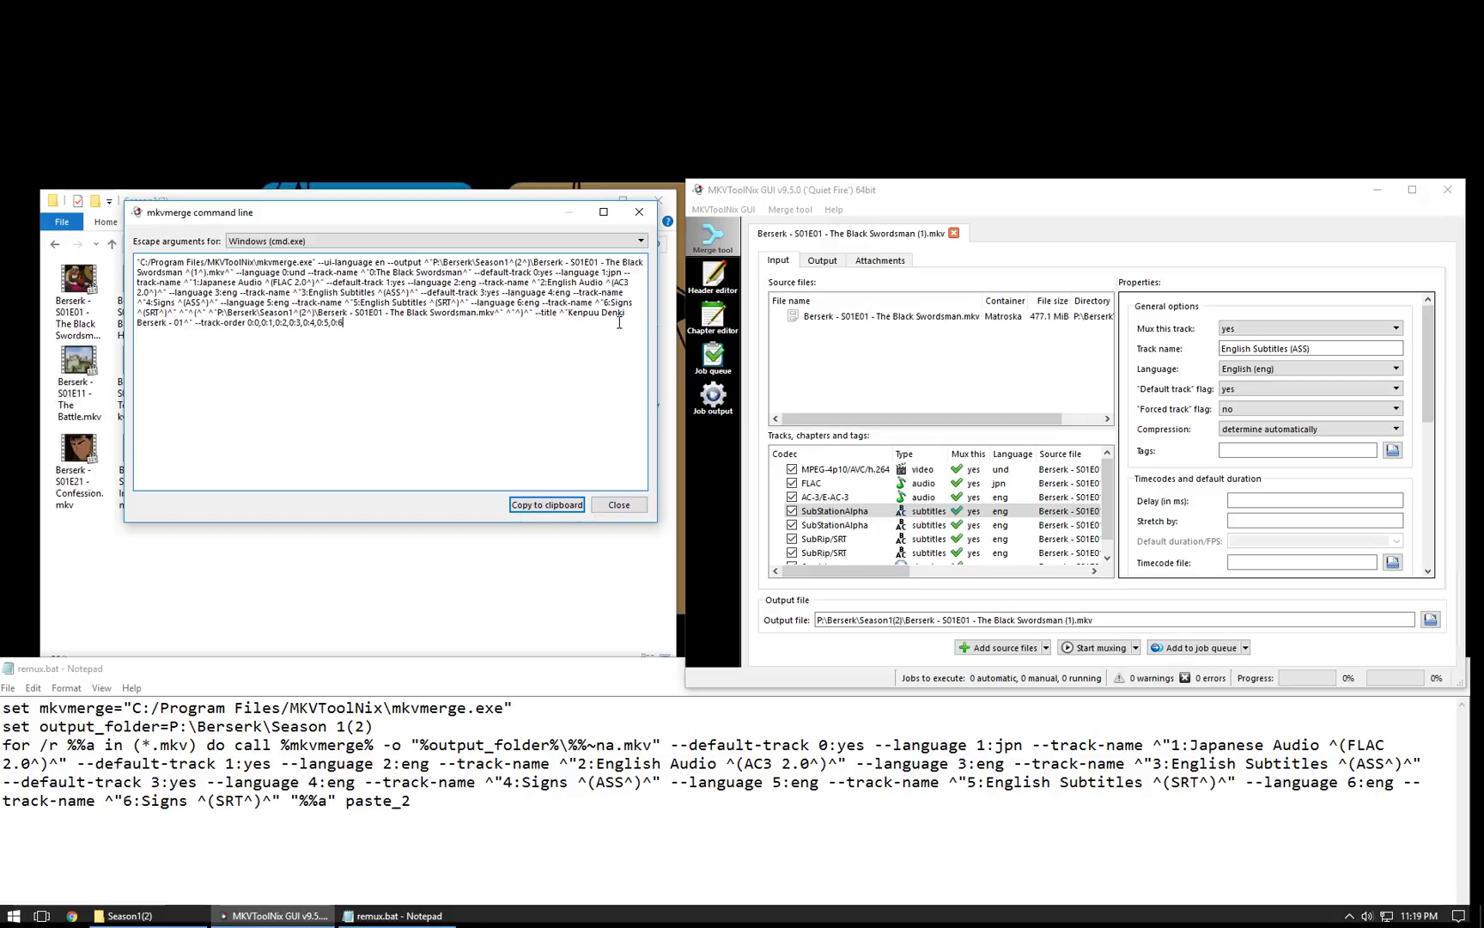
drag(492, 218, 940, 236)
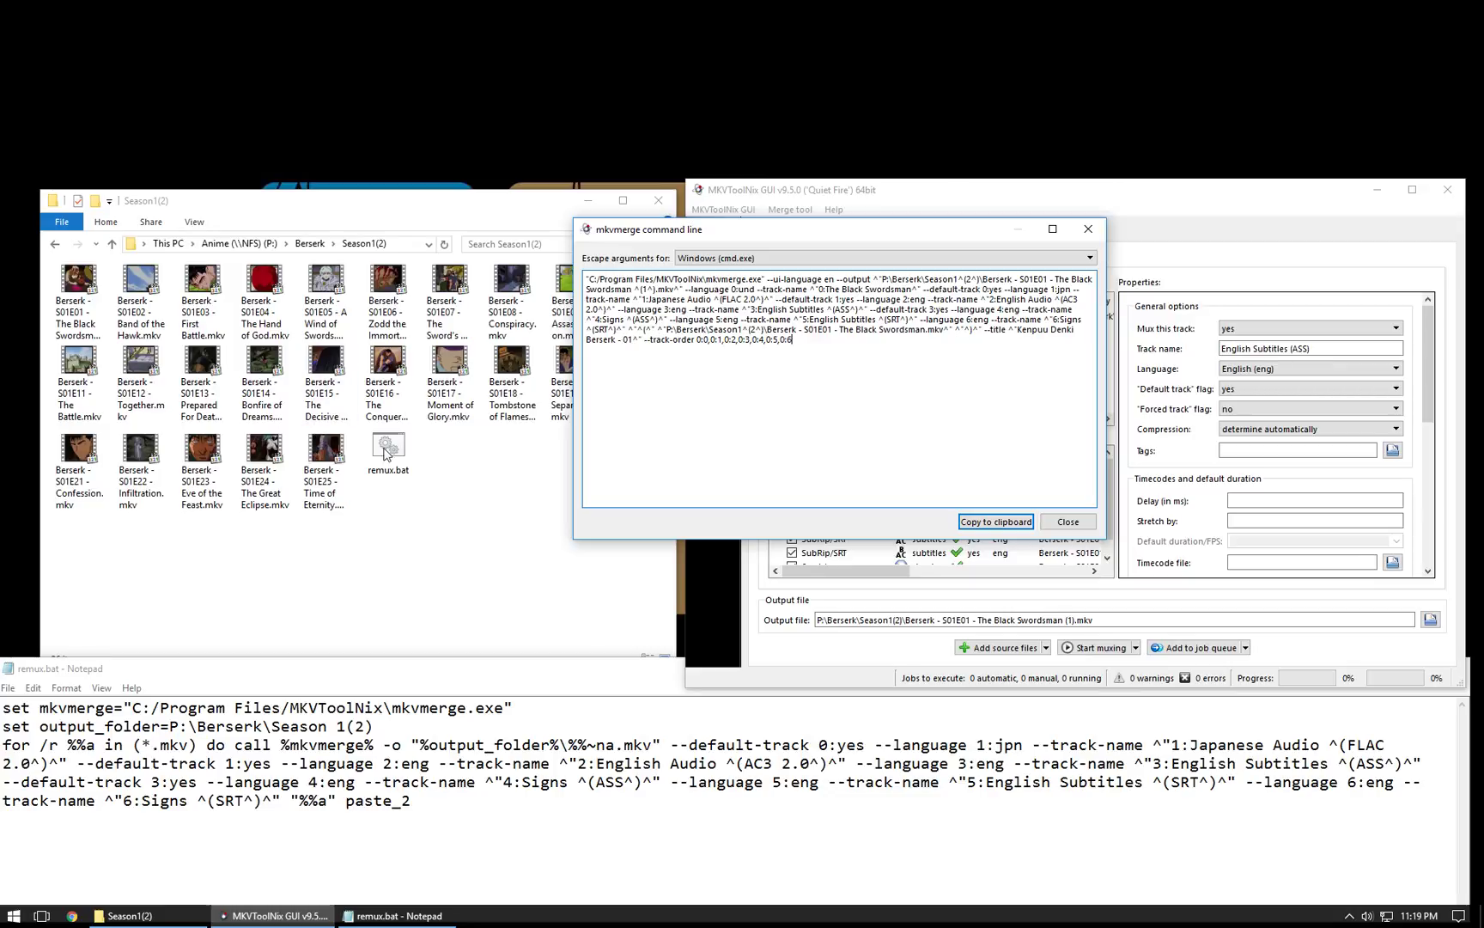
Paste --track-order 0:0,0:1,0:2,0:3,0:4,0:5,0:6 over paste_2 and delete the extra leading space
drag(412, 801, 350, 805)
key(ctrl+v)
click(363, 801)
key(Left)
key(Left)
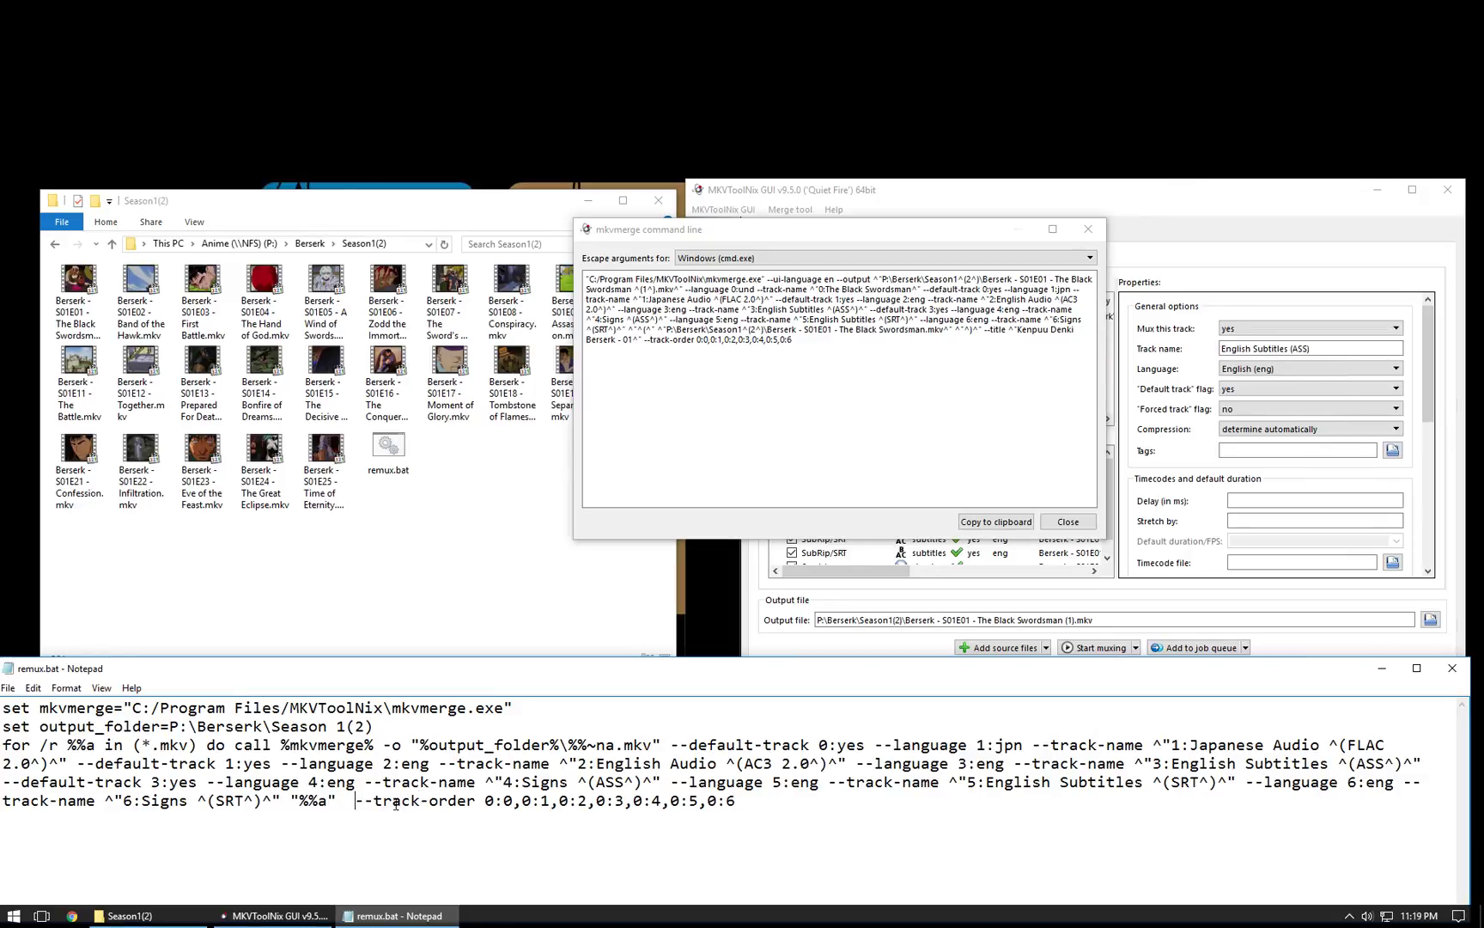
key(BackSpace)
click(881, 811)
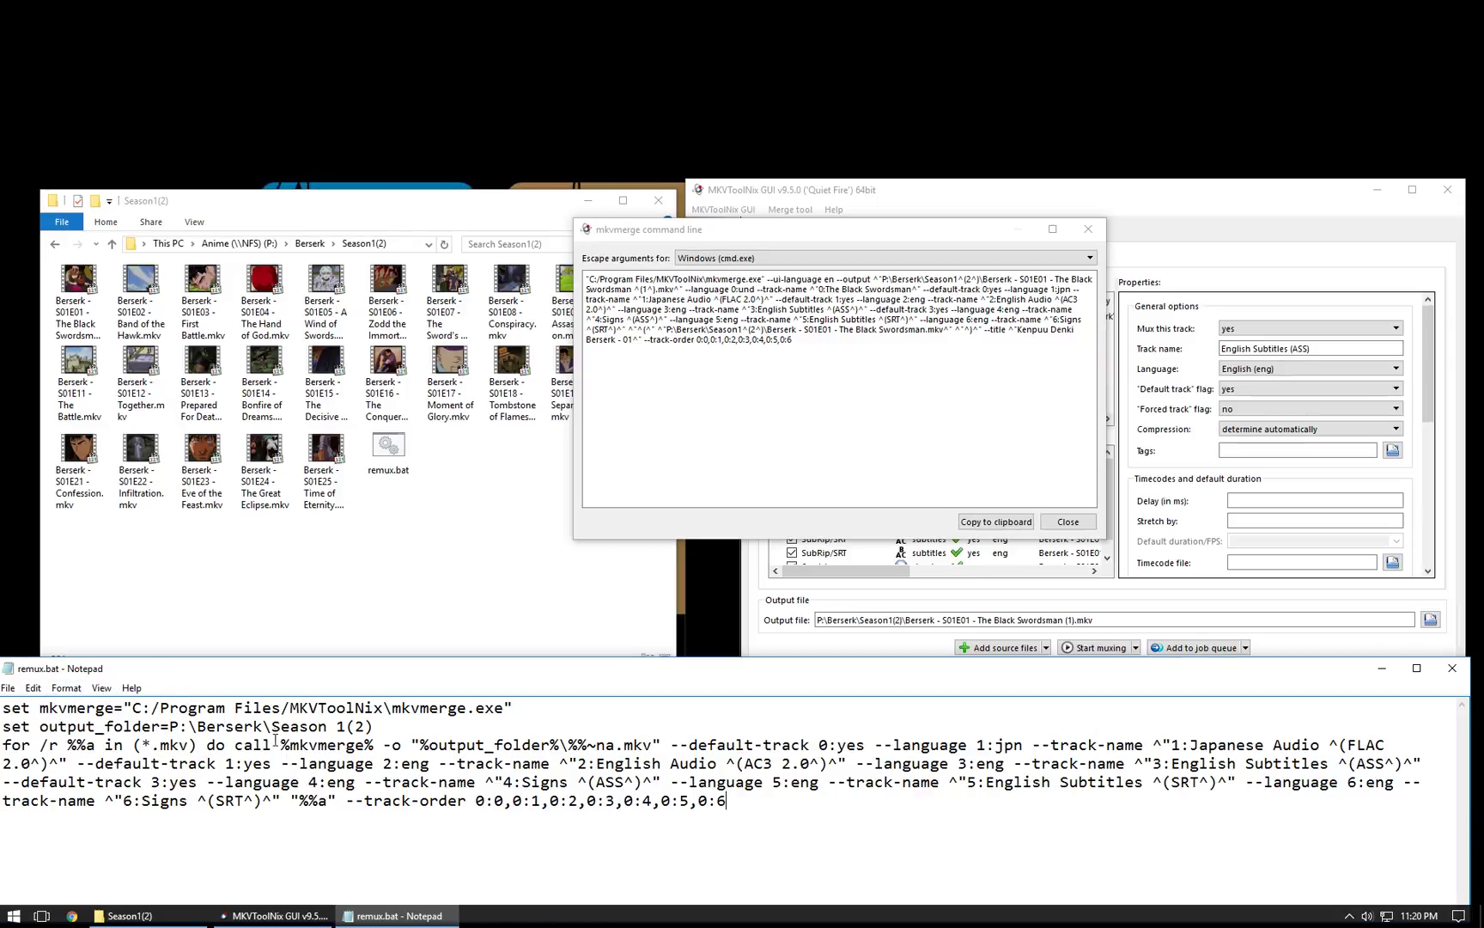
click(731, 309)
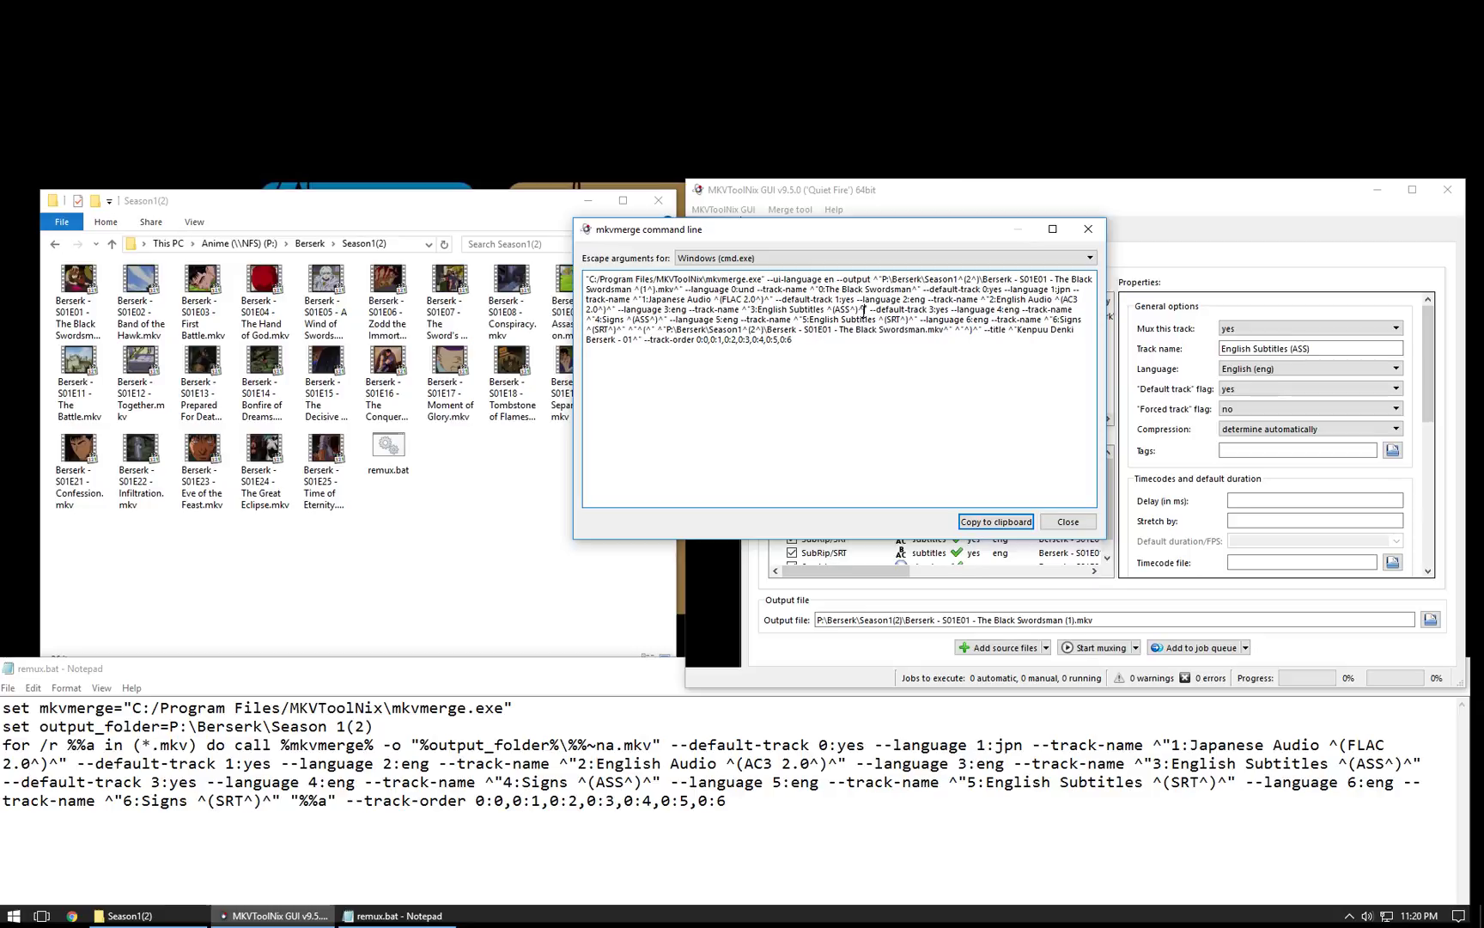
click(863, 355)
Switch the command's argument escaping to Linux/Unix shells (bash, zsh etc.)
click(764, 259)
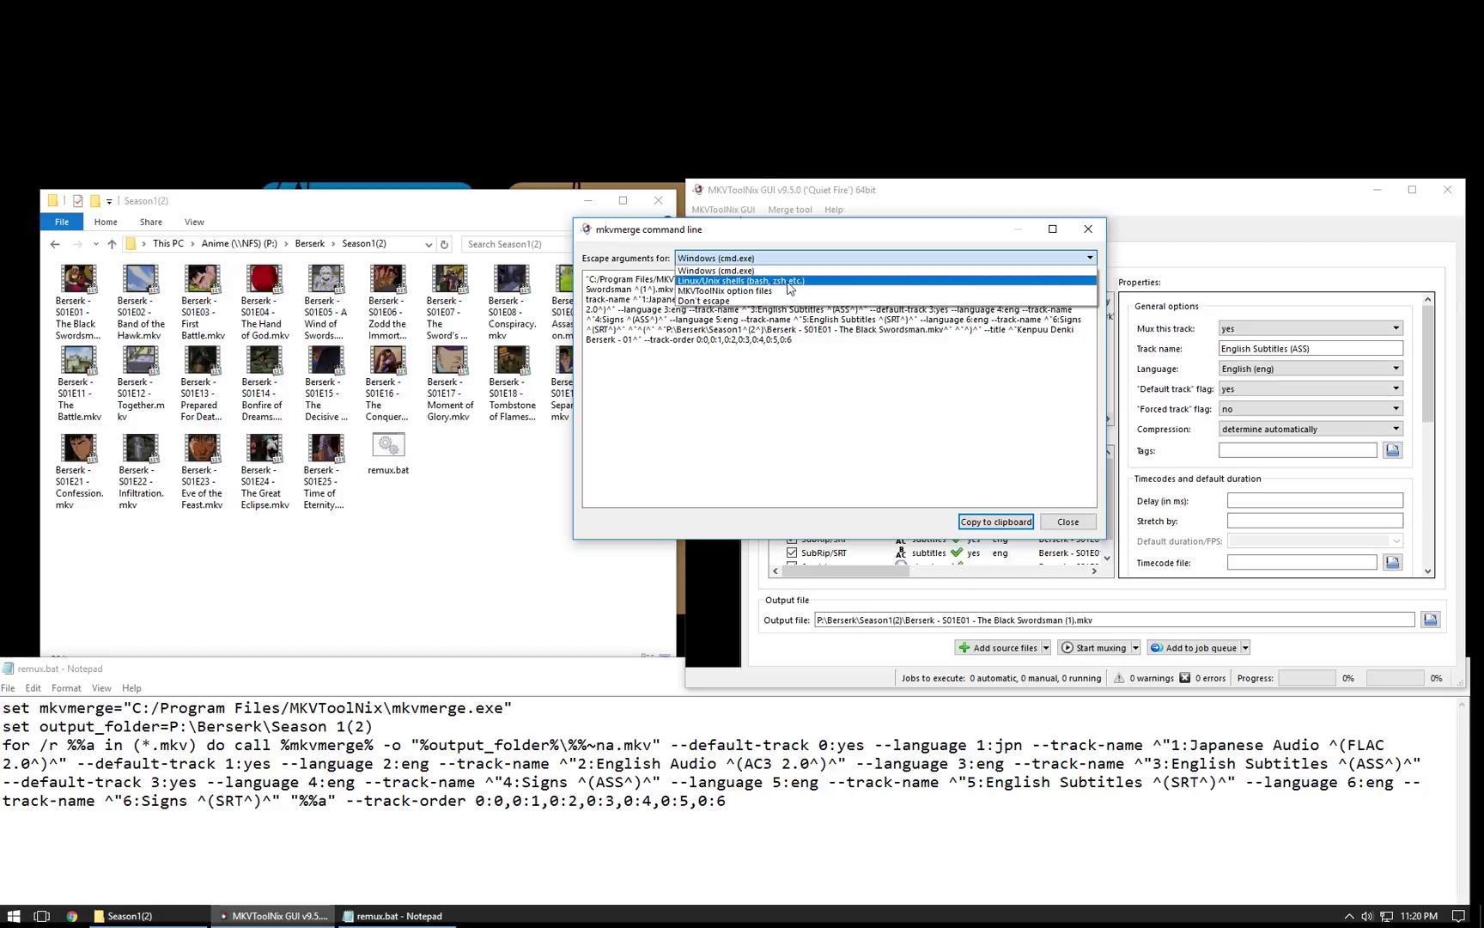
click(790, 280)
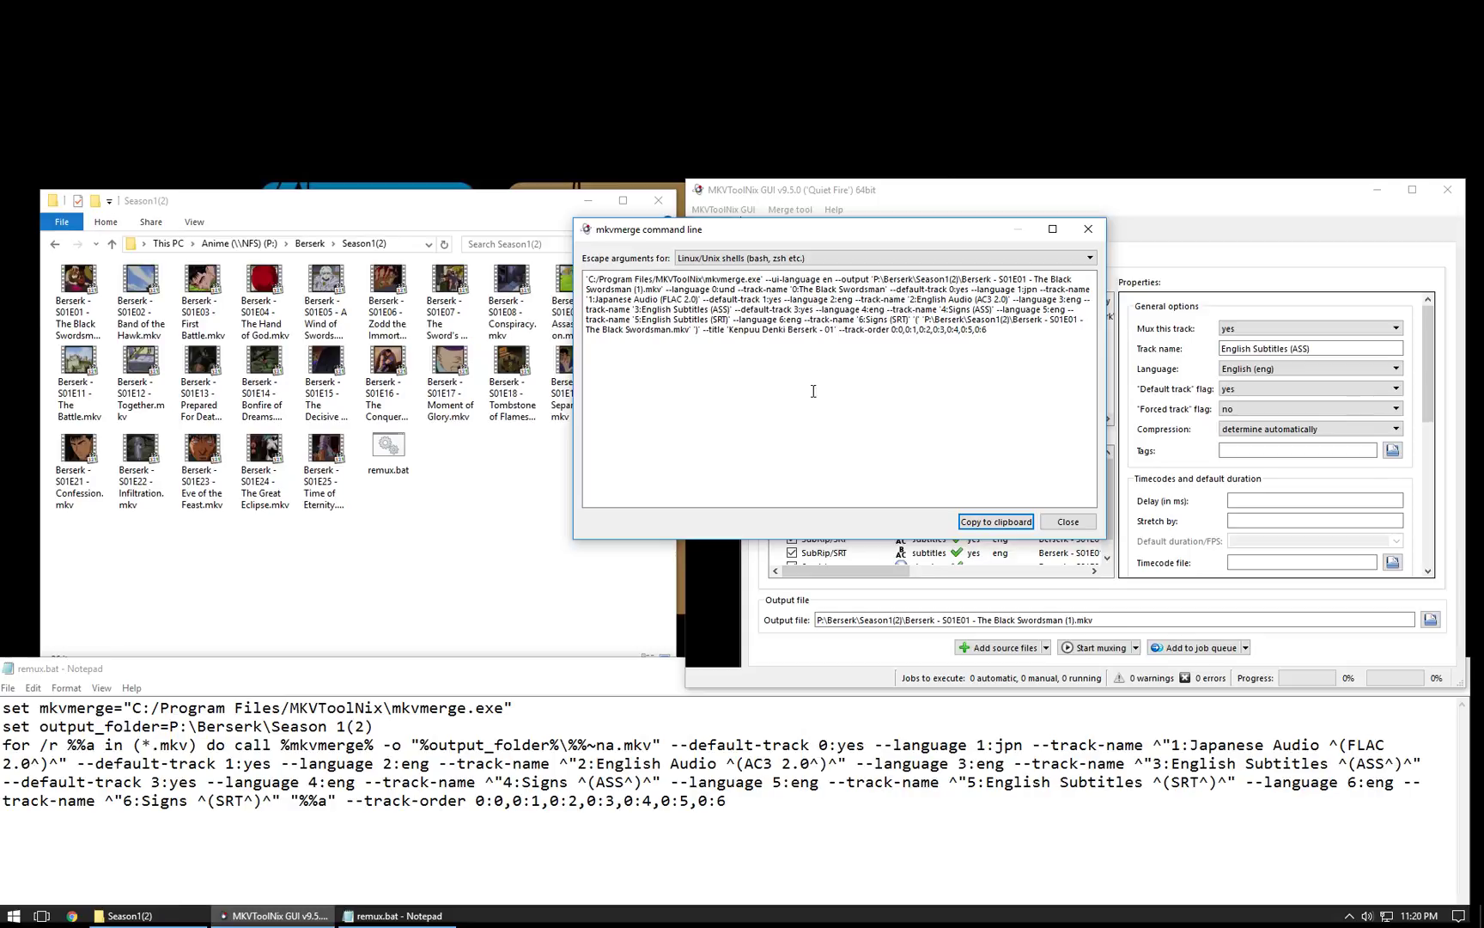
click(801, 808)
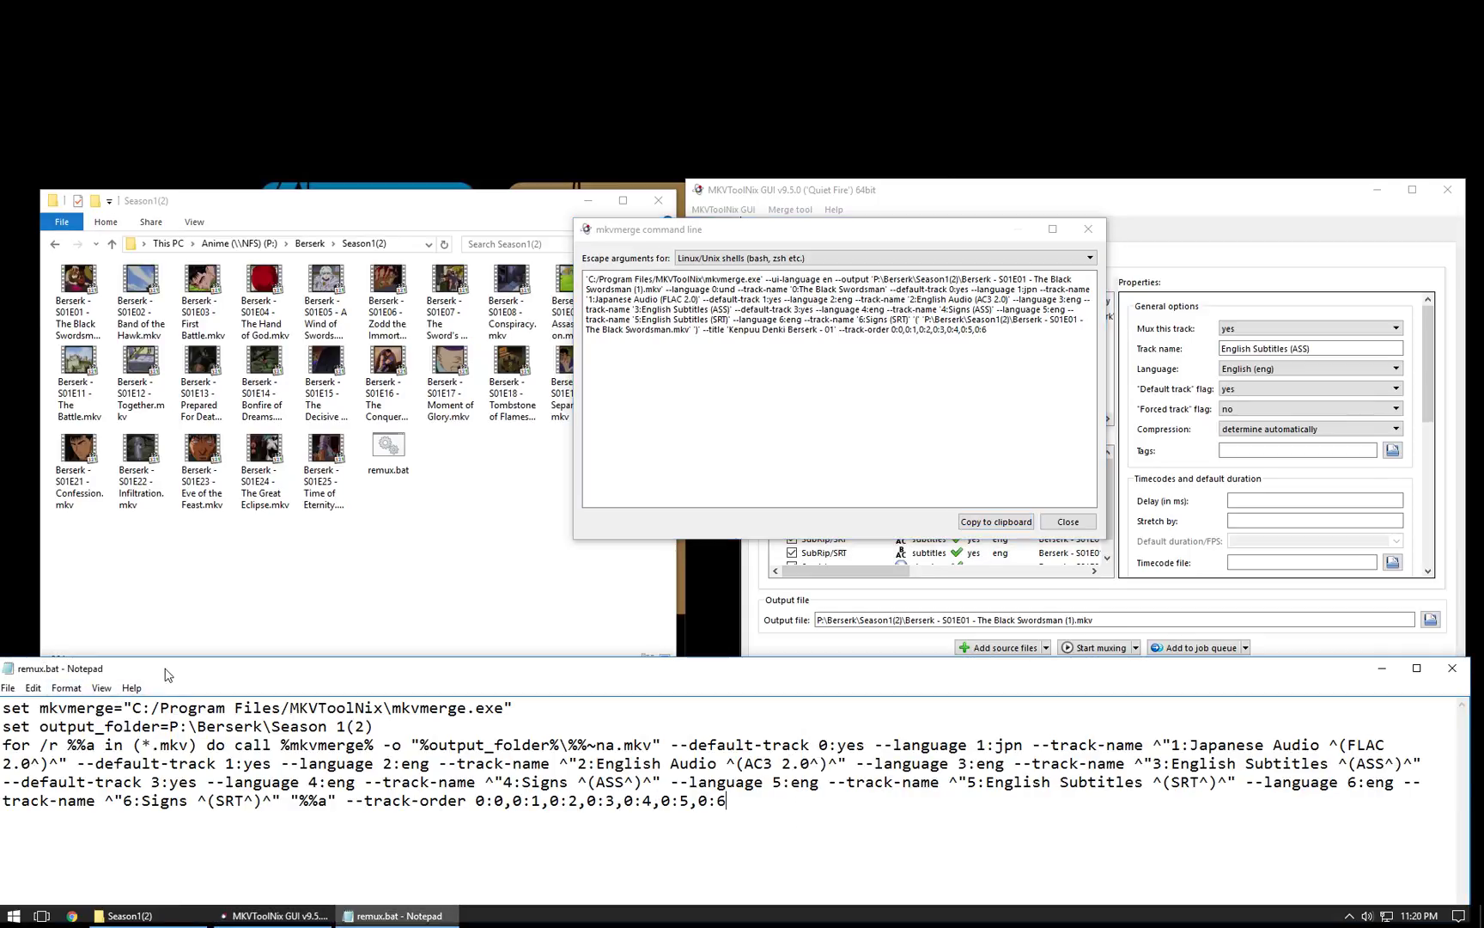
drag(121, 677, 194, 581)
Open Notepad's Replace dialog and set Find what to ^ in place of the earlier quote
click(145, 591)
mouse_move(112, 591)
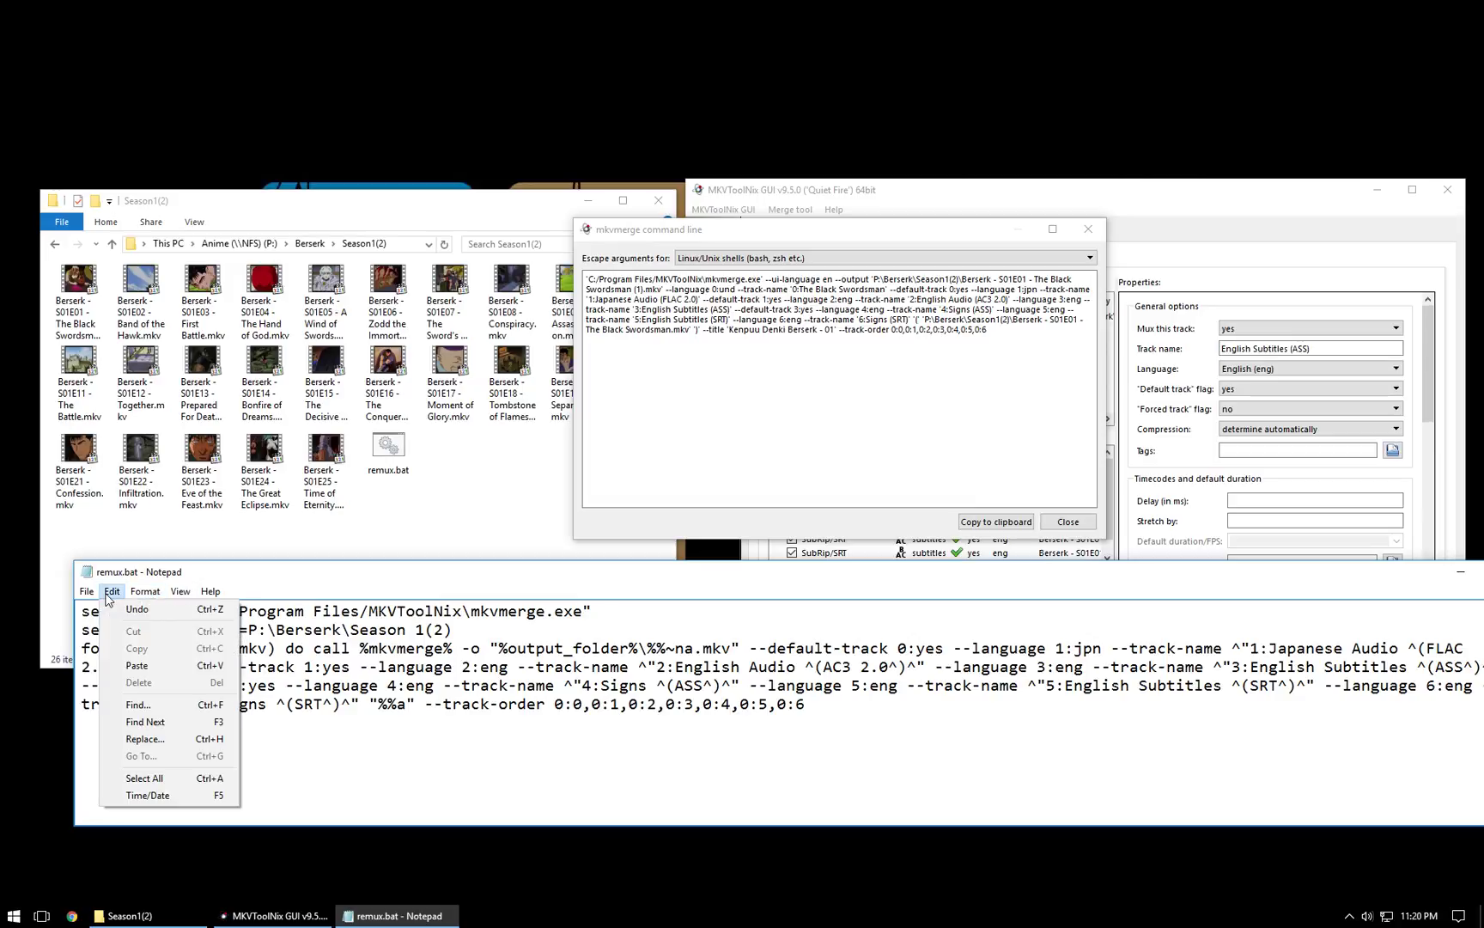
click(142, 739)
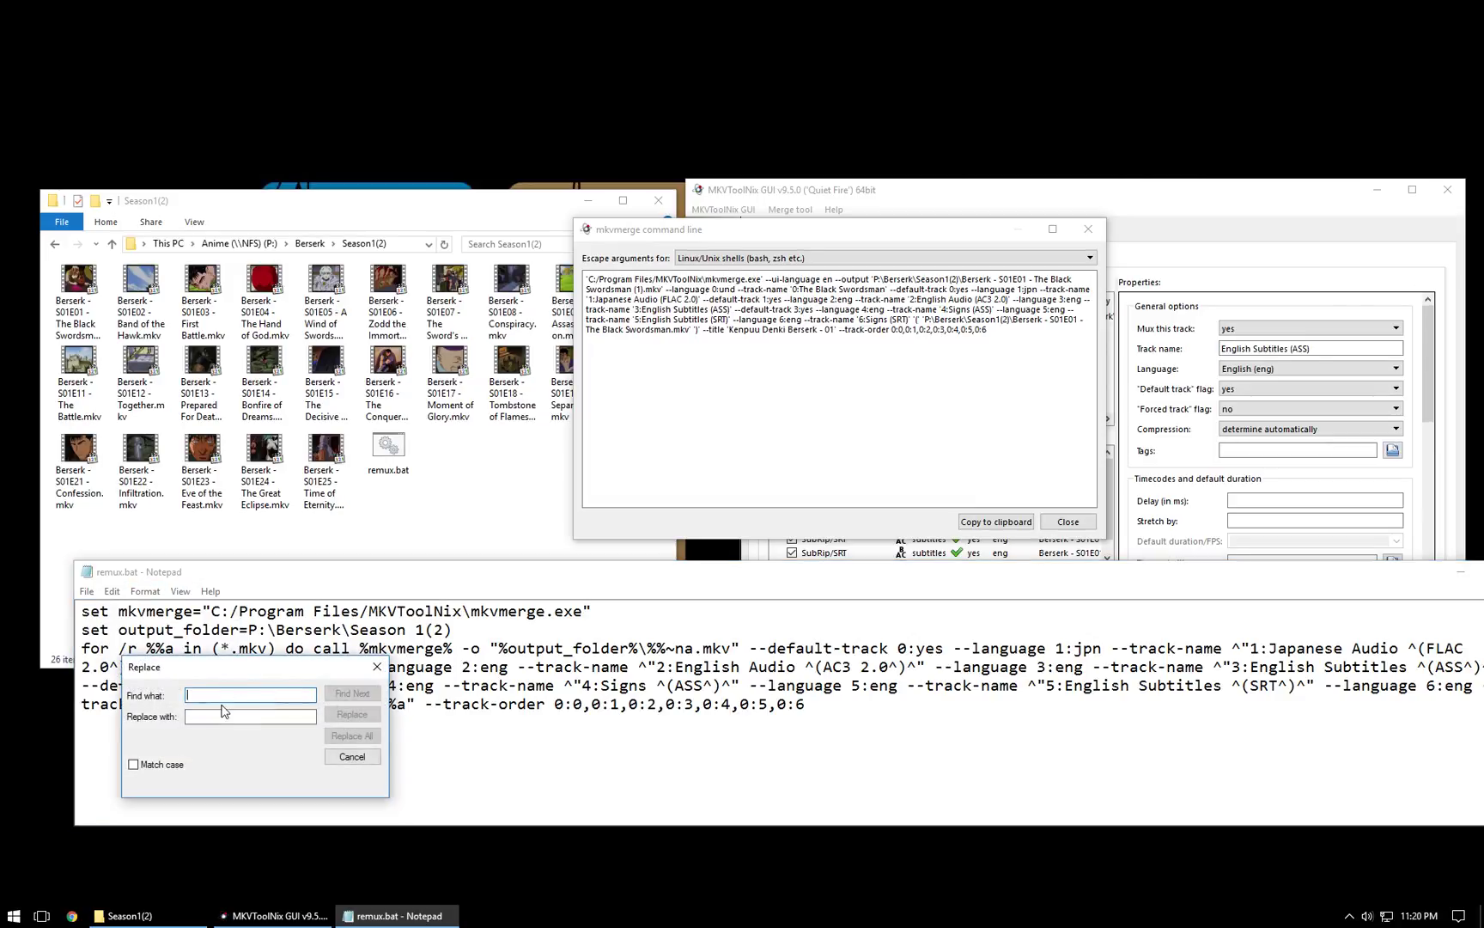
text(')
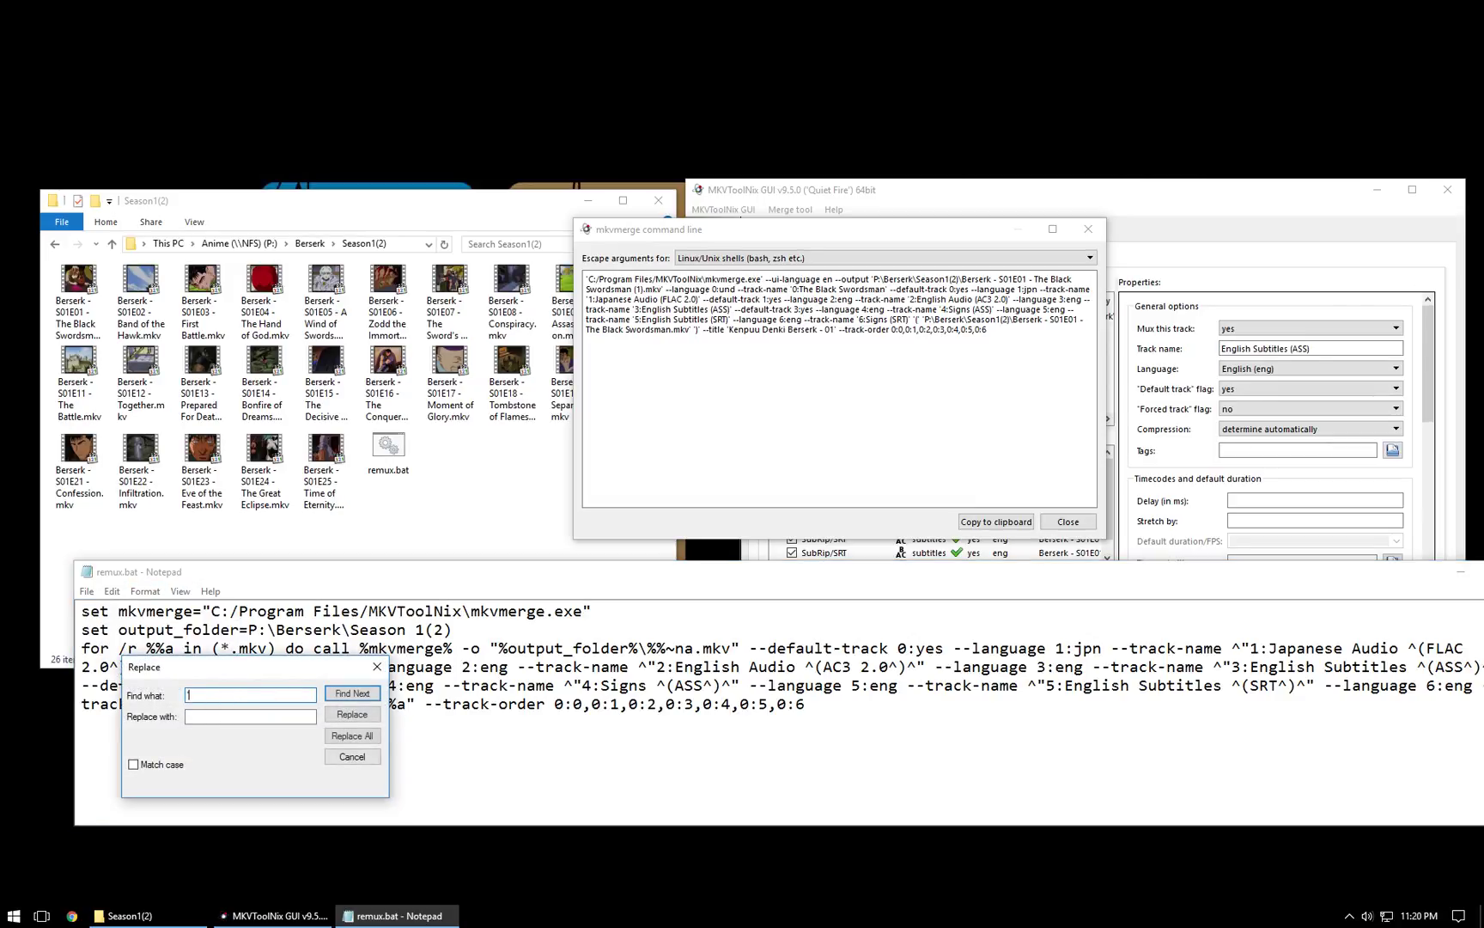
key(Tab)
text(")
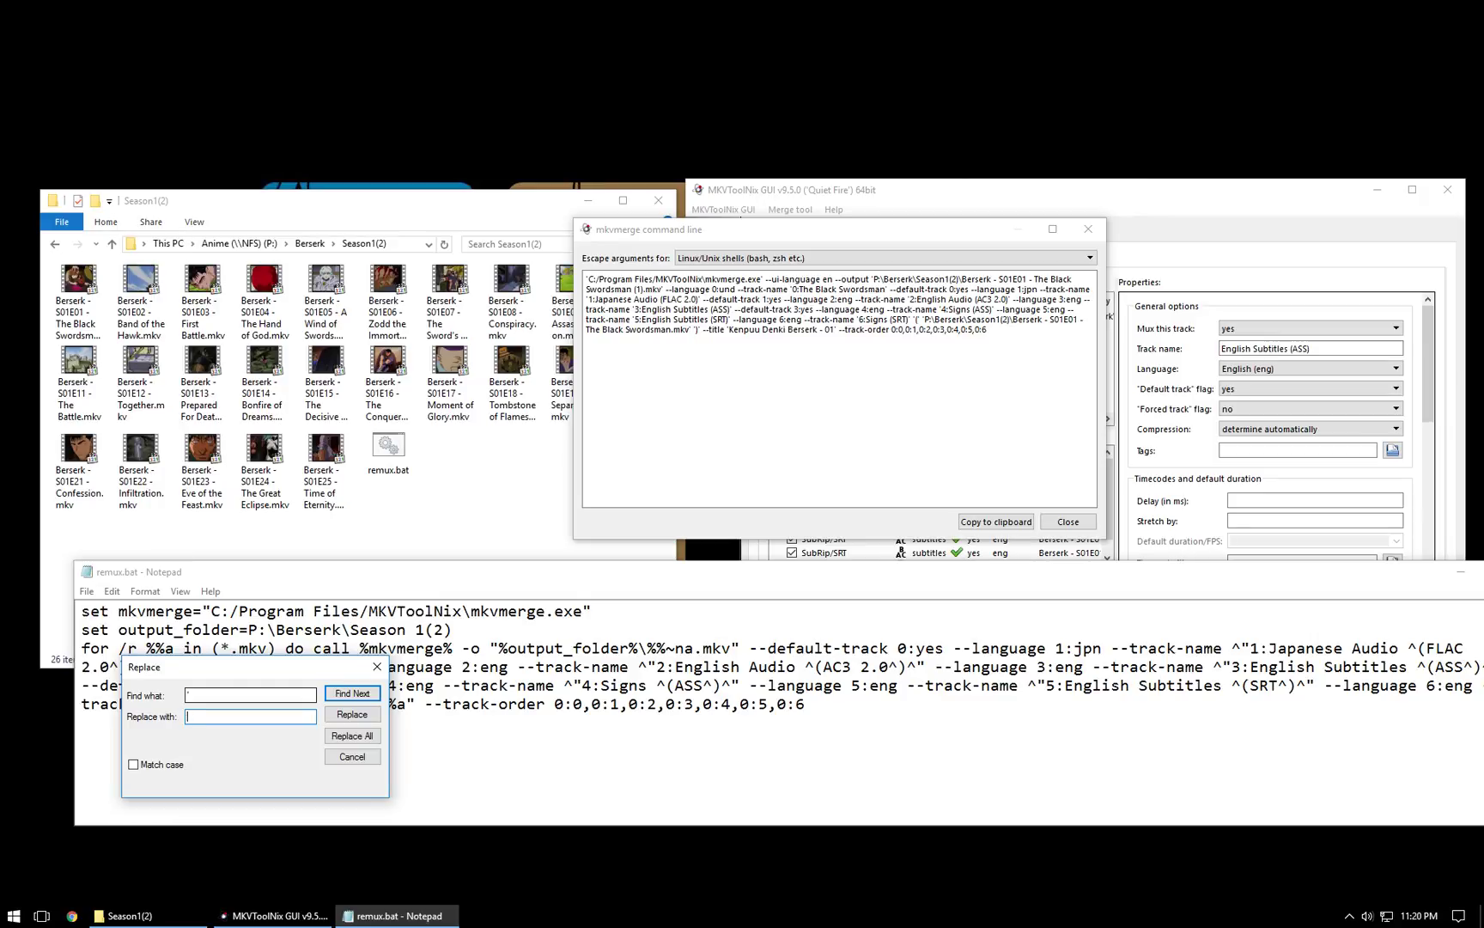
key(shift+Tab)
key(BackSpace)
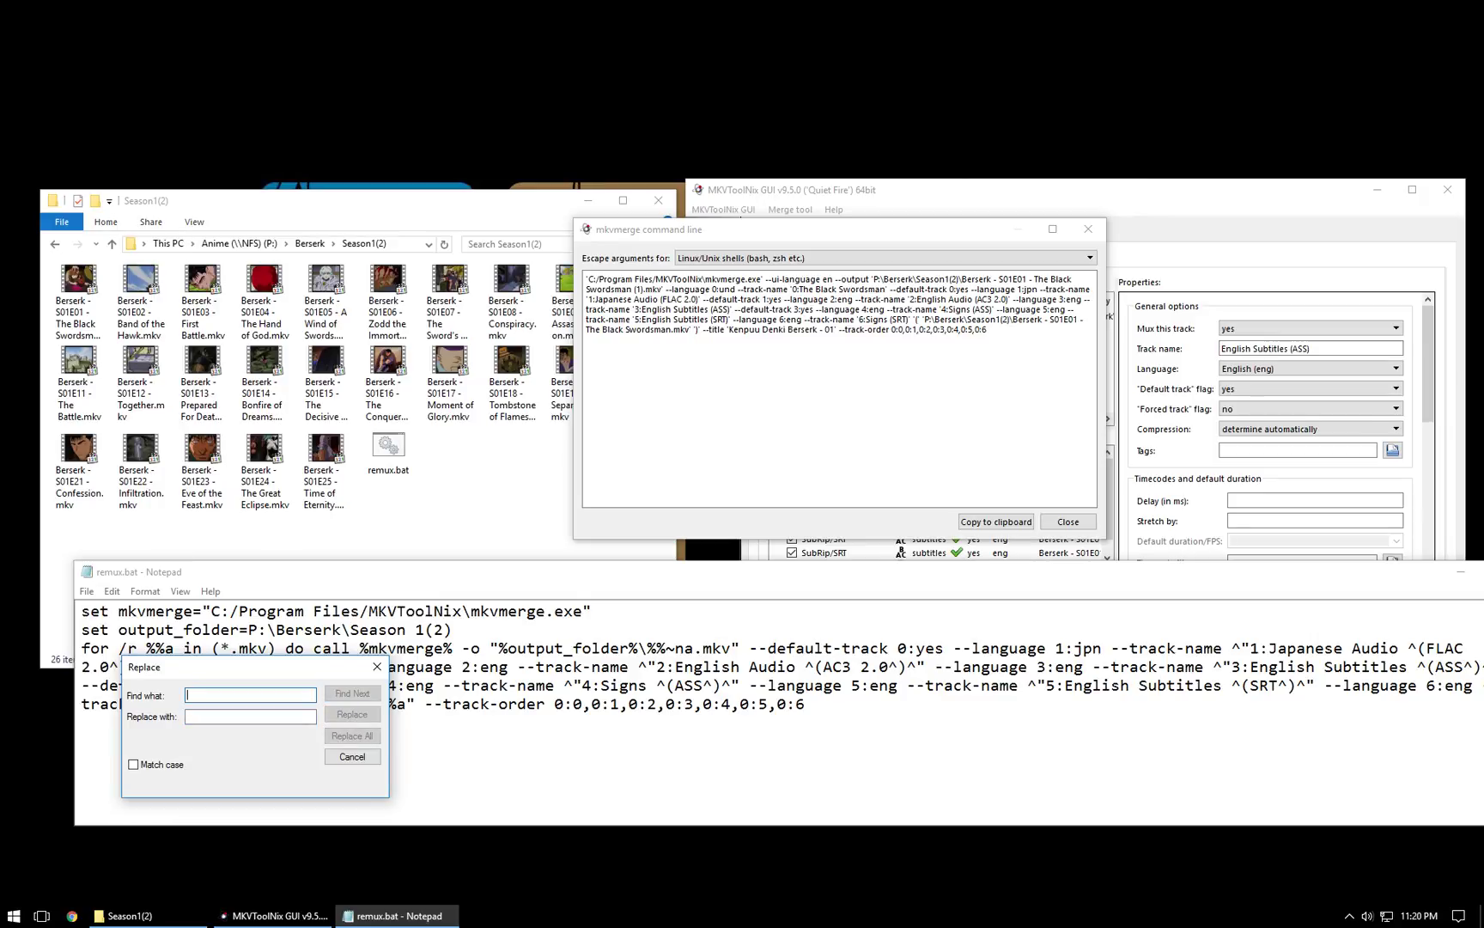
text(^)
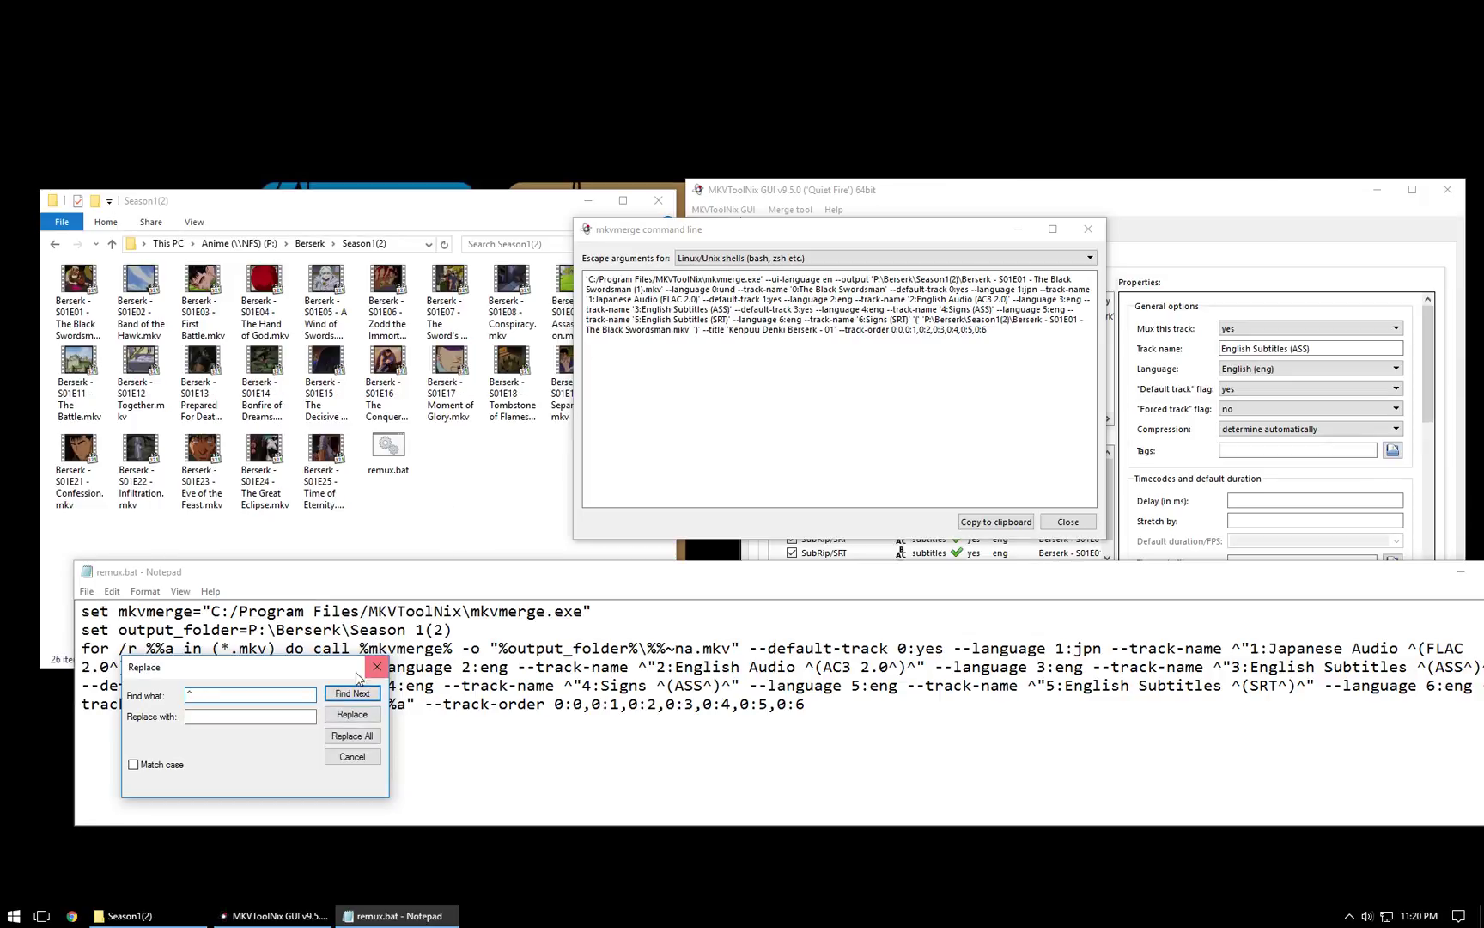
Replace every ^ in remux.bat with nothing and close the Replace dialog
click(190, 714)
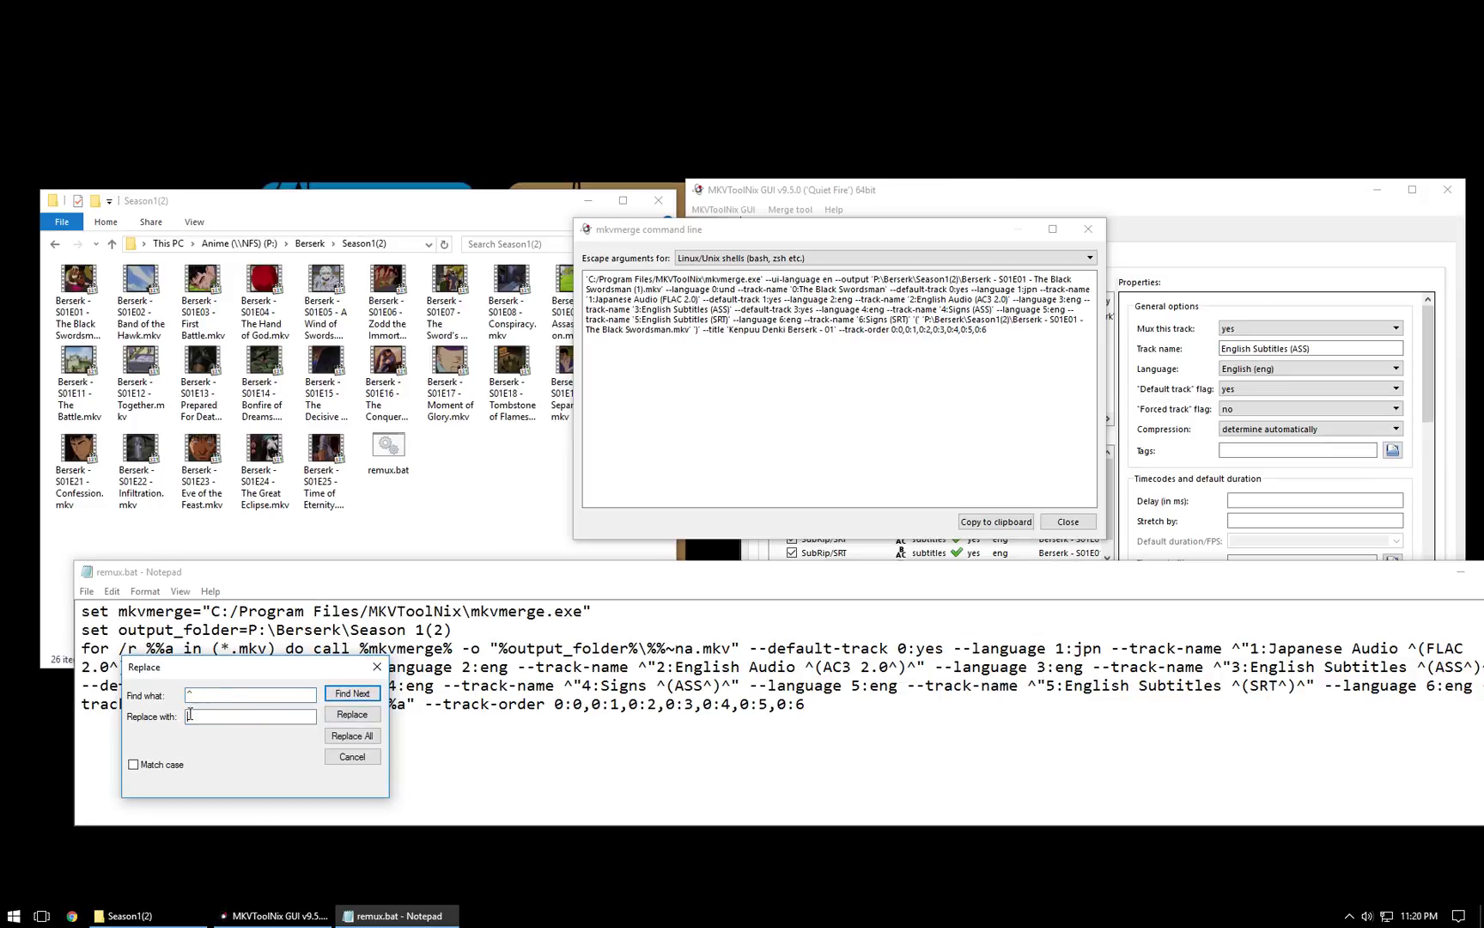
click(353, 737)
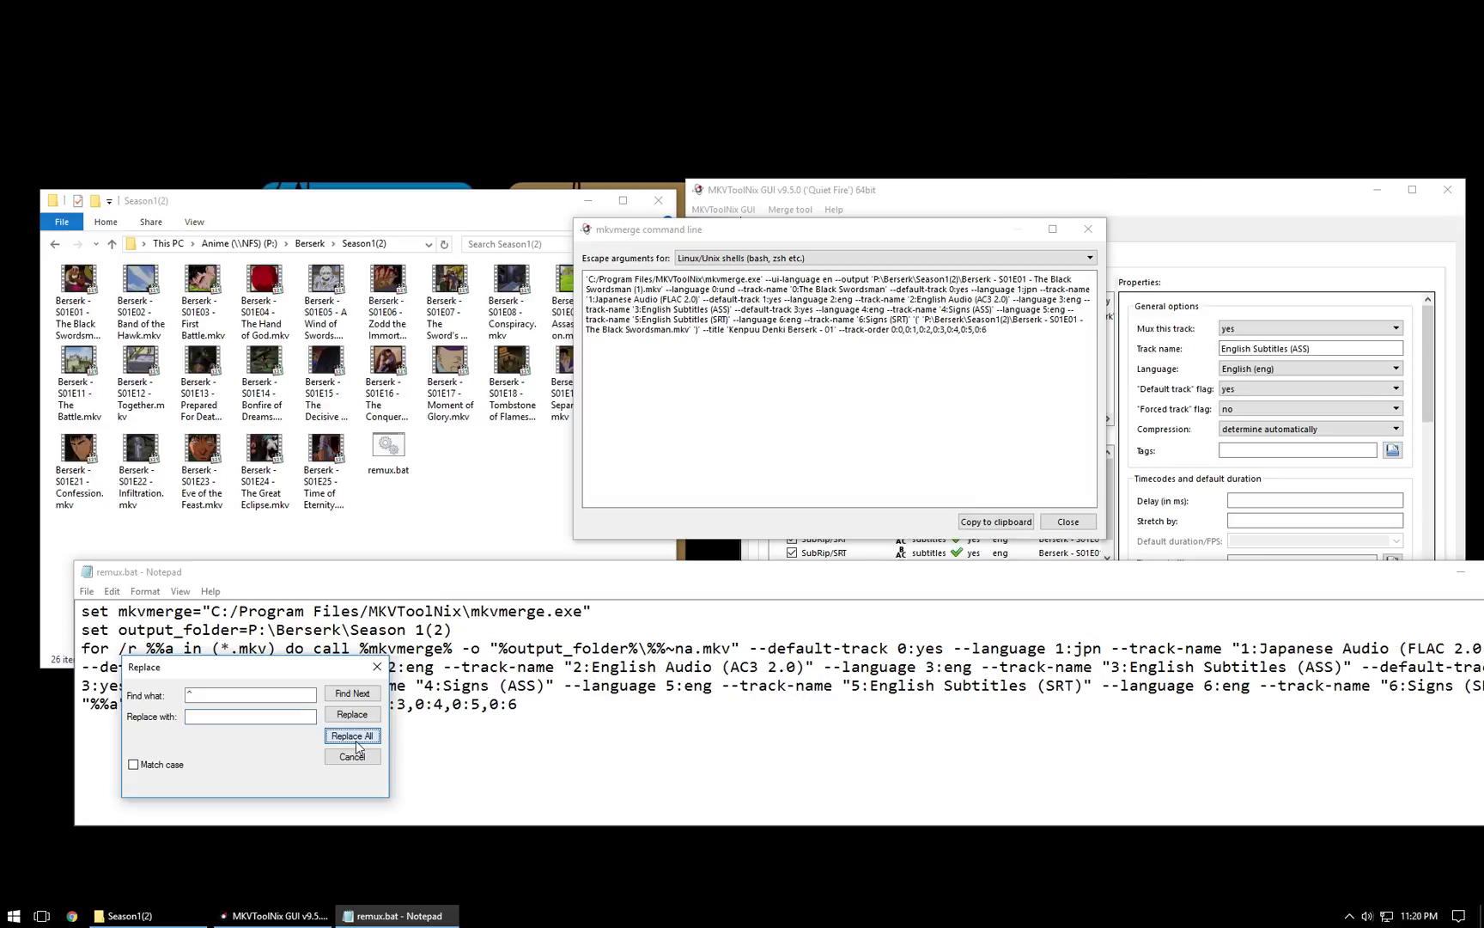
click(378, 667)
drag(584, 581, 515, 644)
click(866, 260)
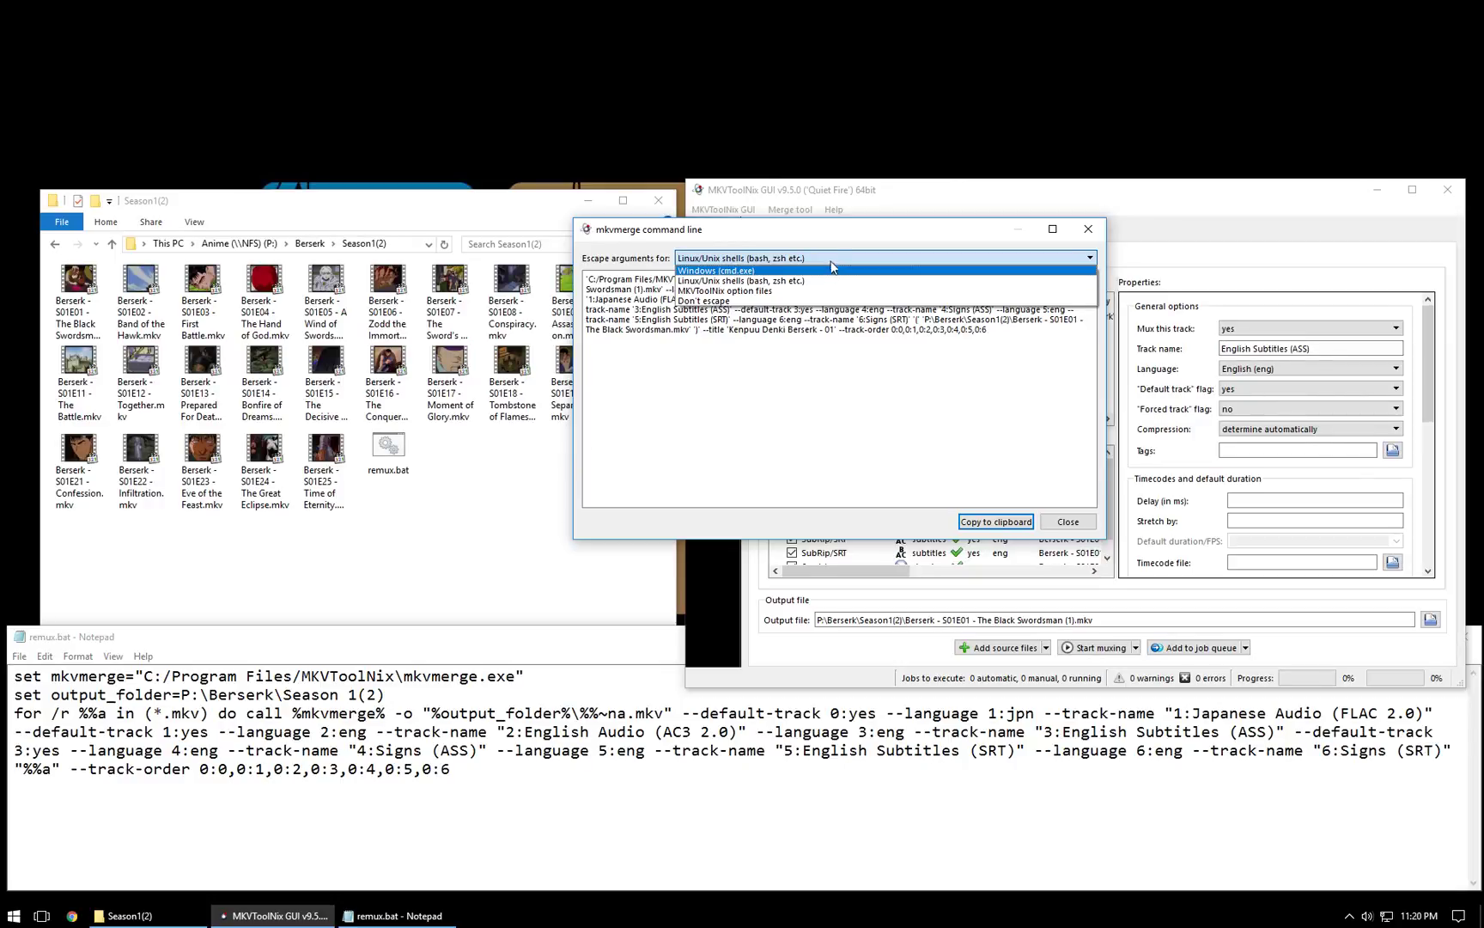
Keep Linux/Unix shell escaping and save remux.bat in Notepad
click(826, 282)
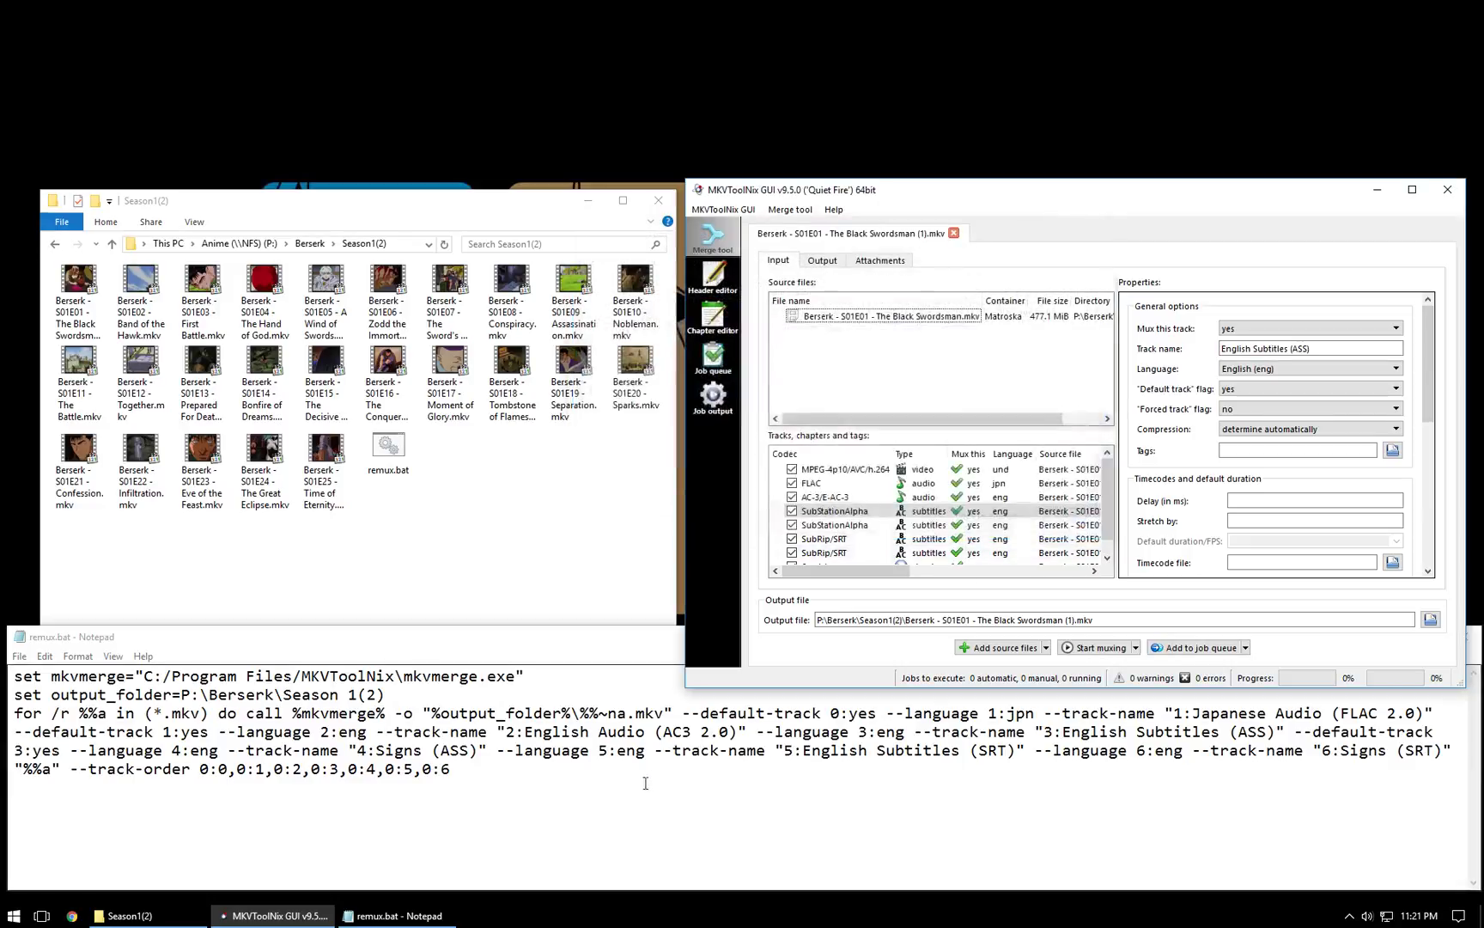
click(513, 805)
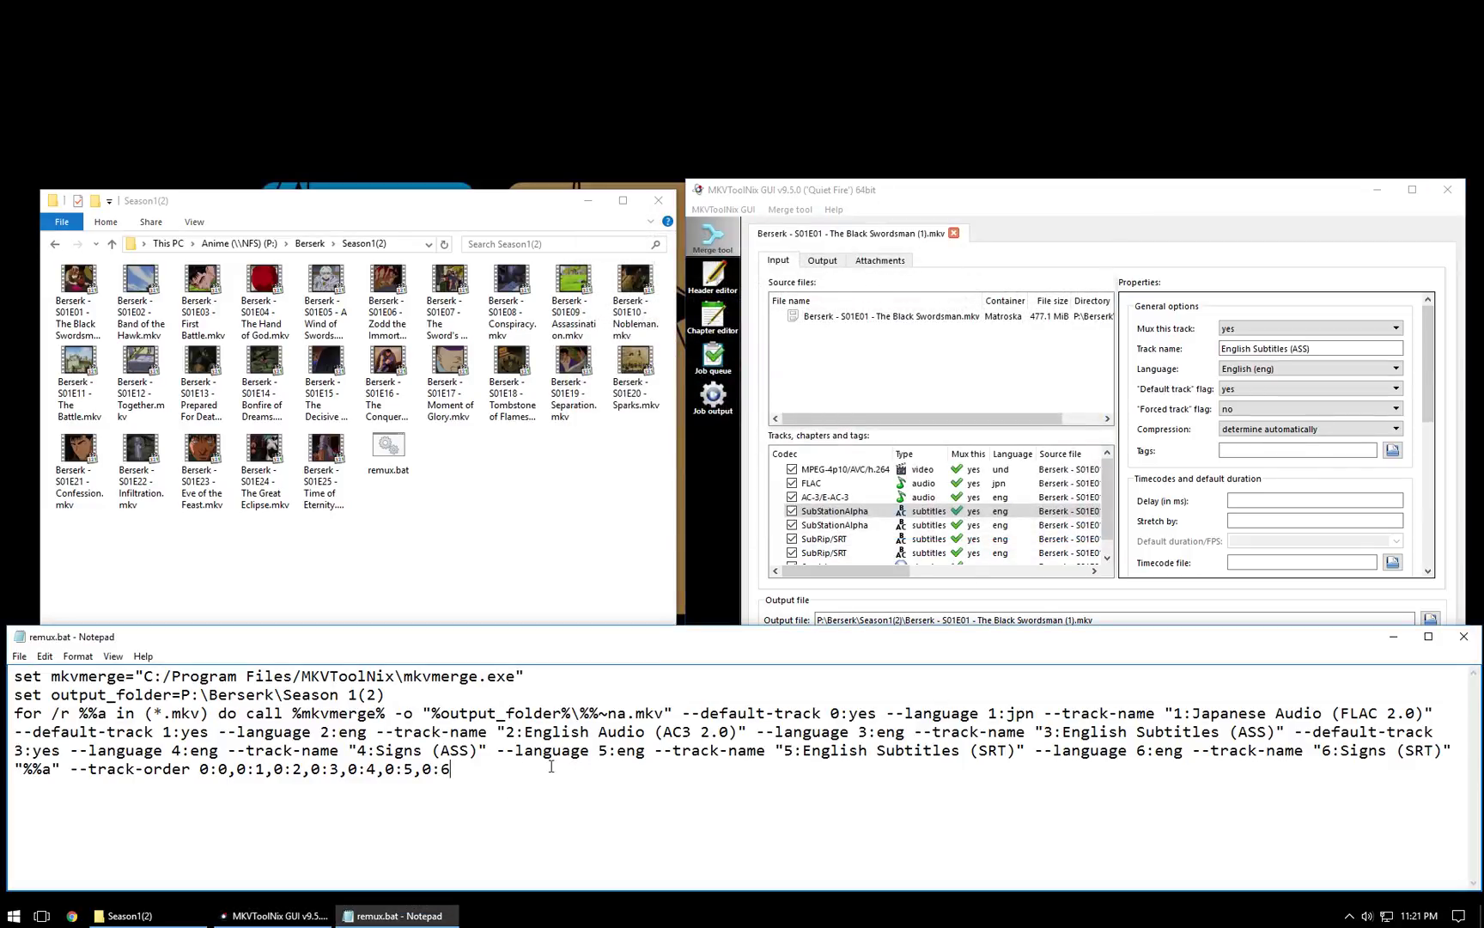
click(19, 657)
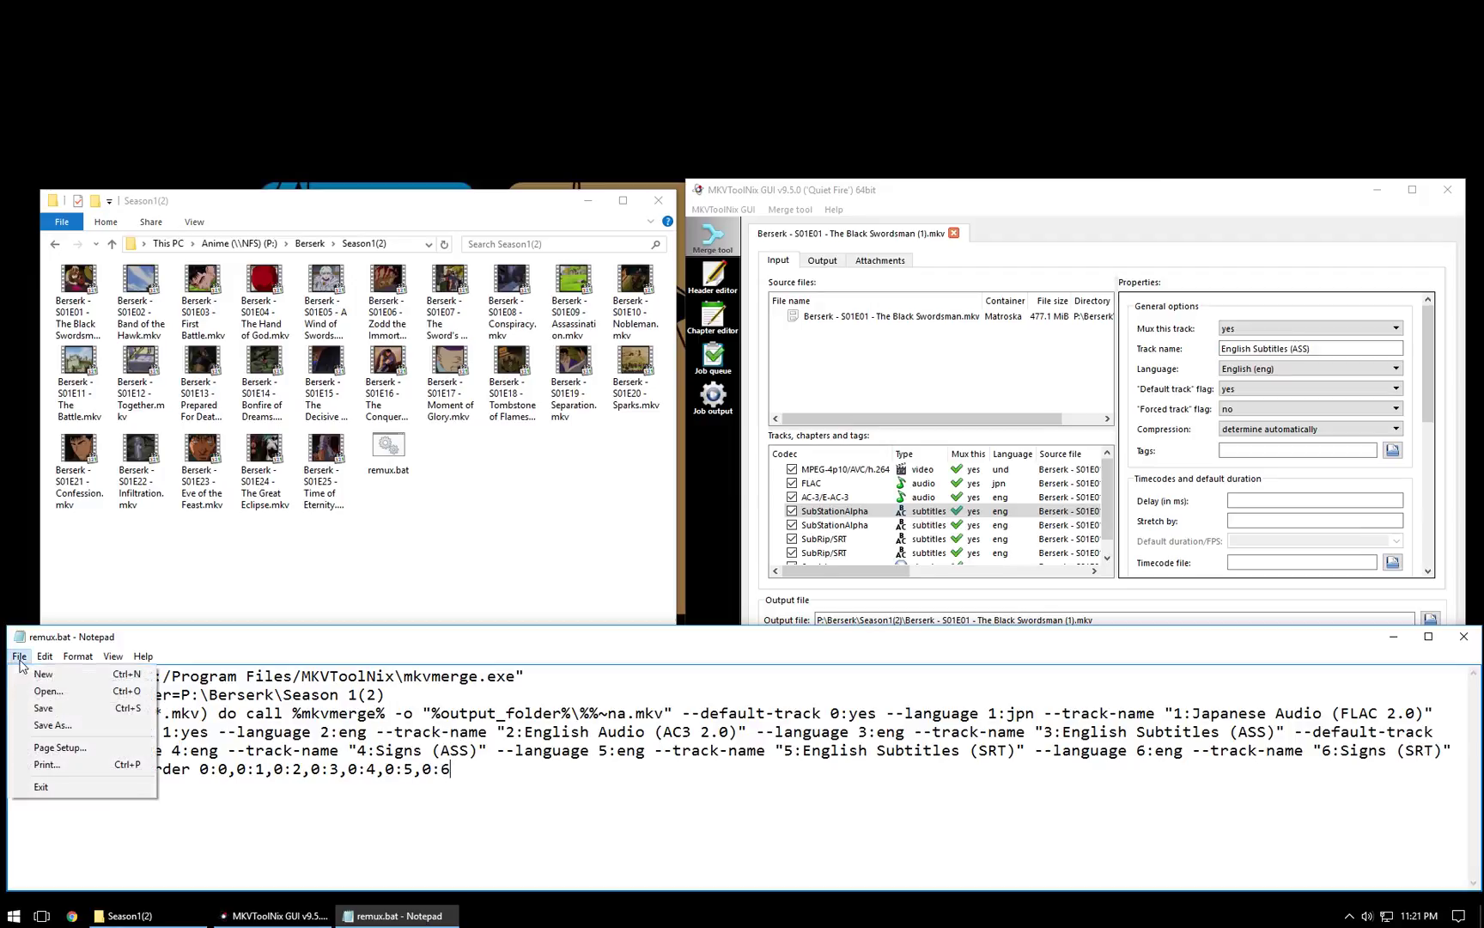
click(43, 707)
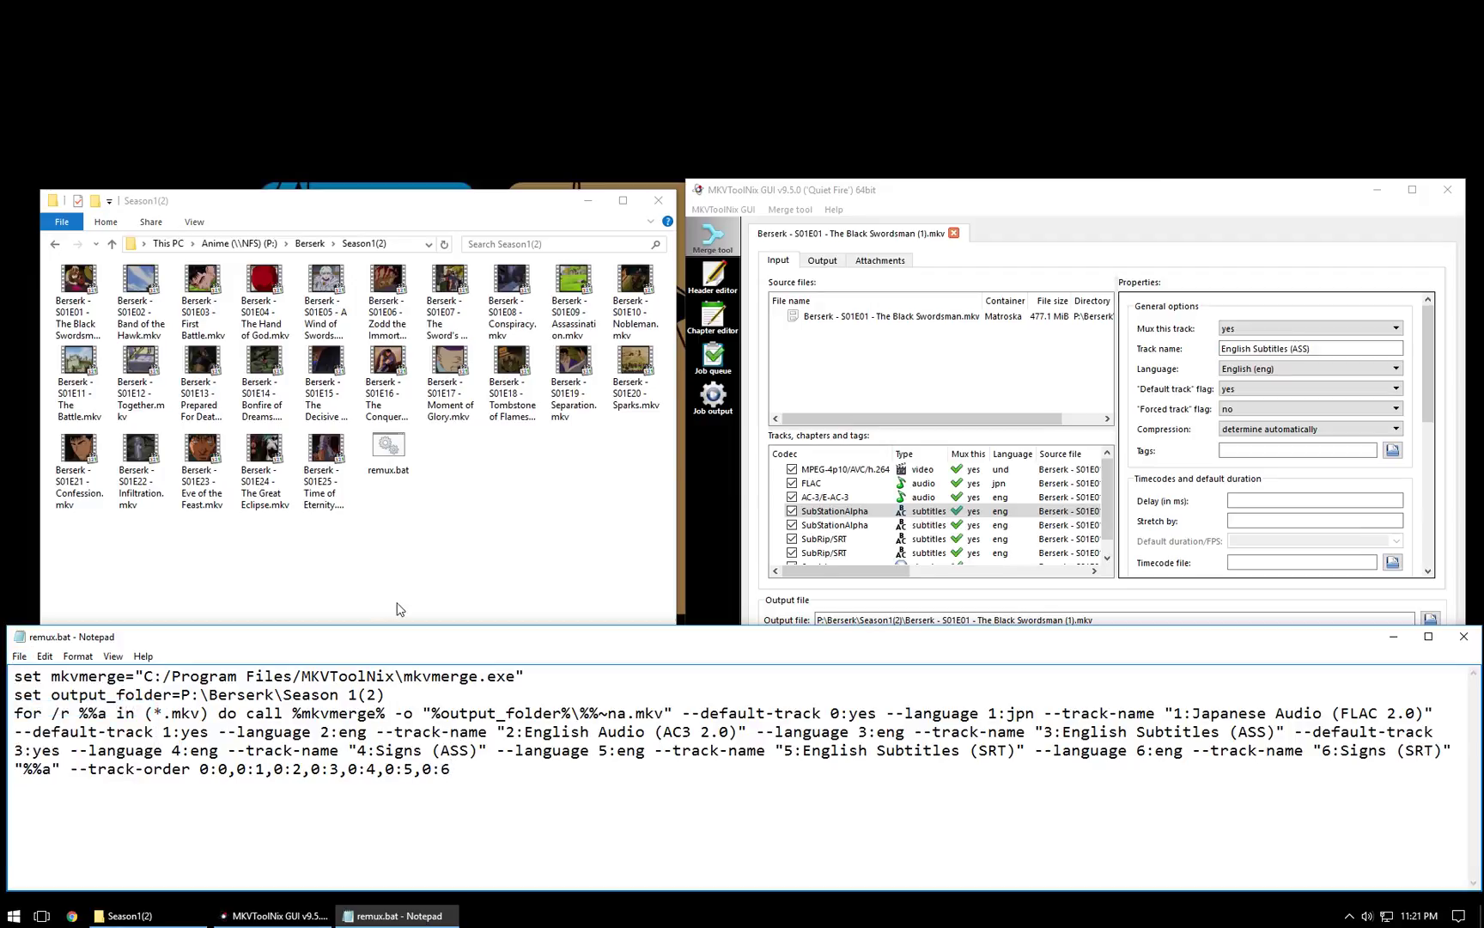
click(523, 516)
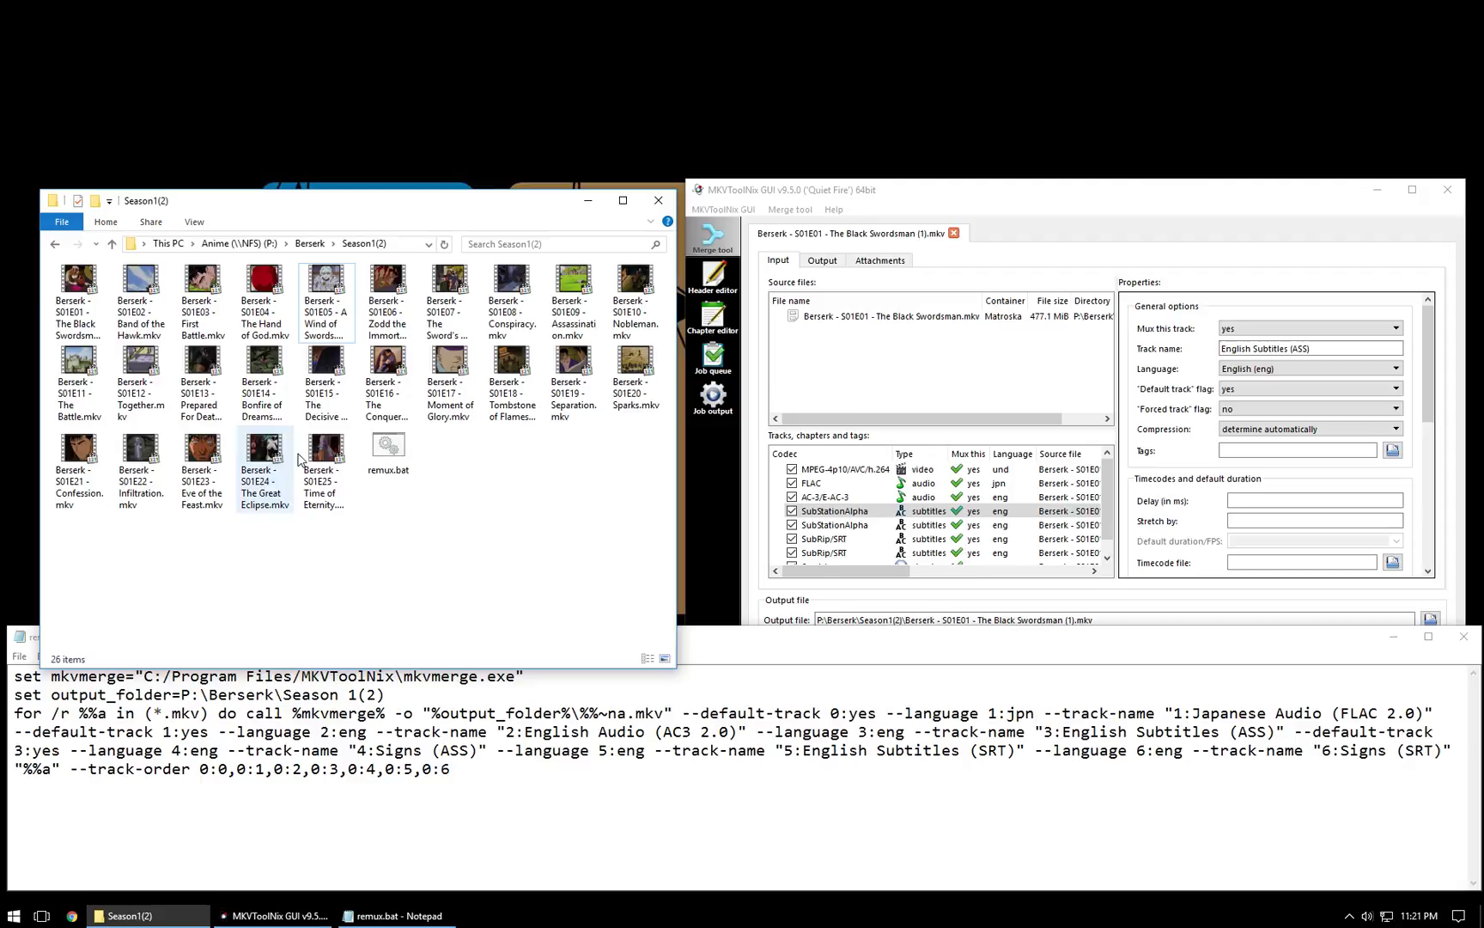
Run remux.bat from Explorer and move the console aside to review mkvmerge's output
double_click(388, 450)
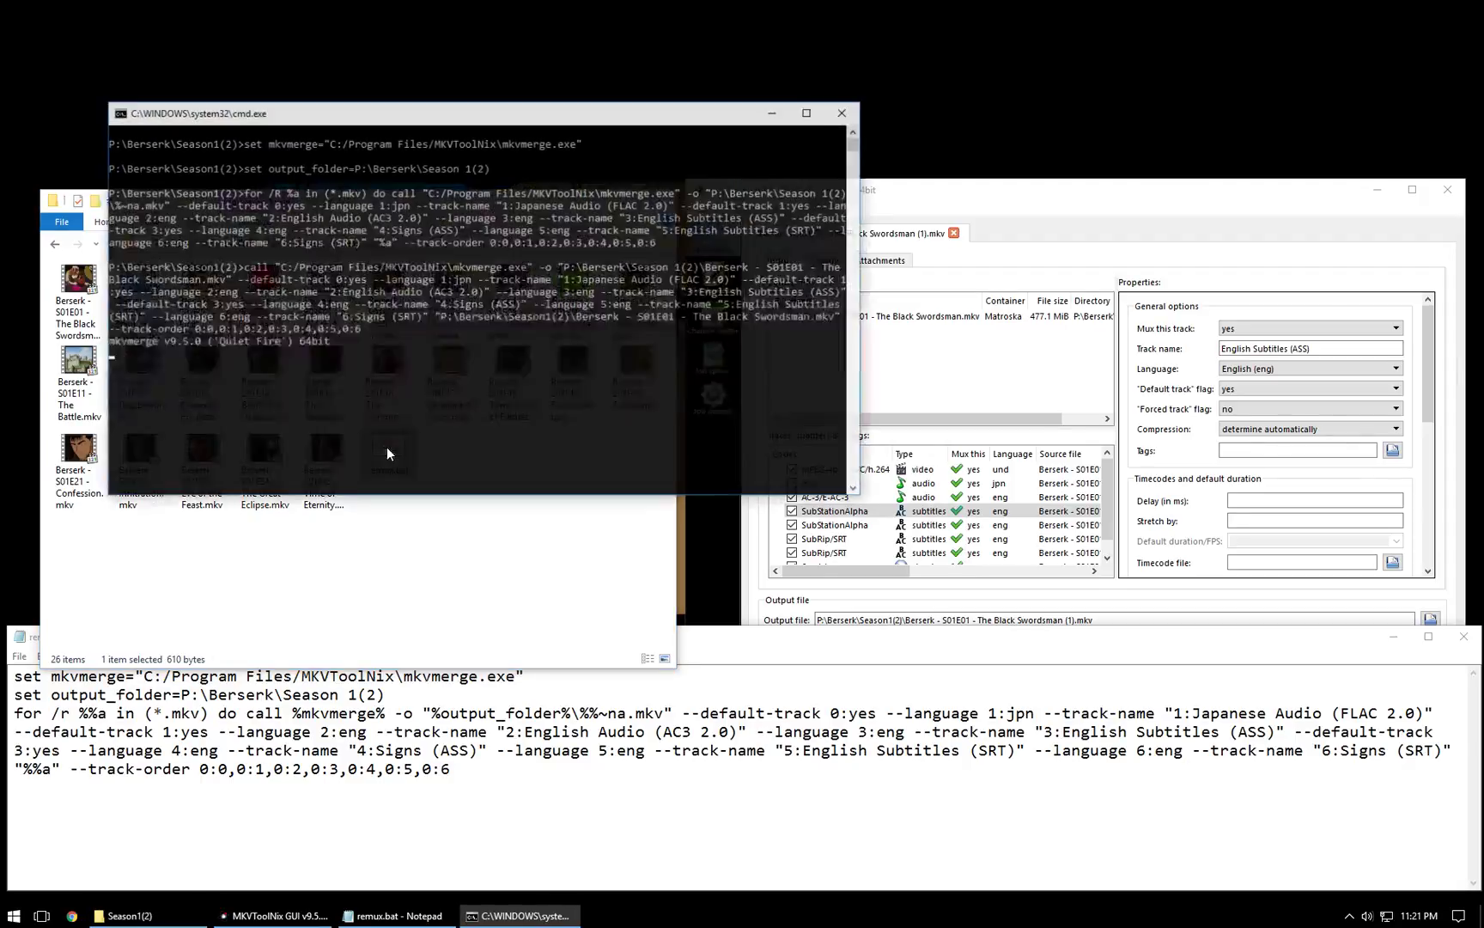
drag(604, 129, 988, 225)
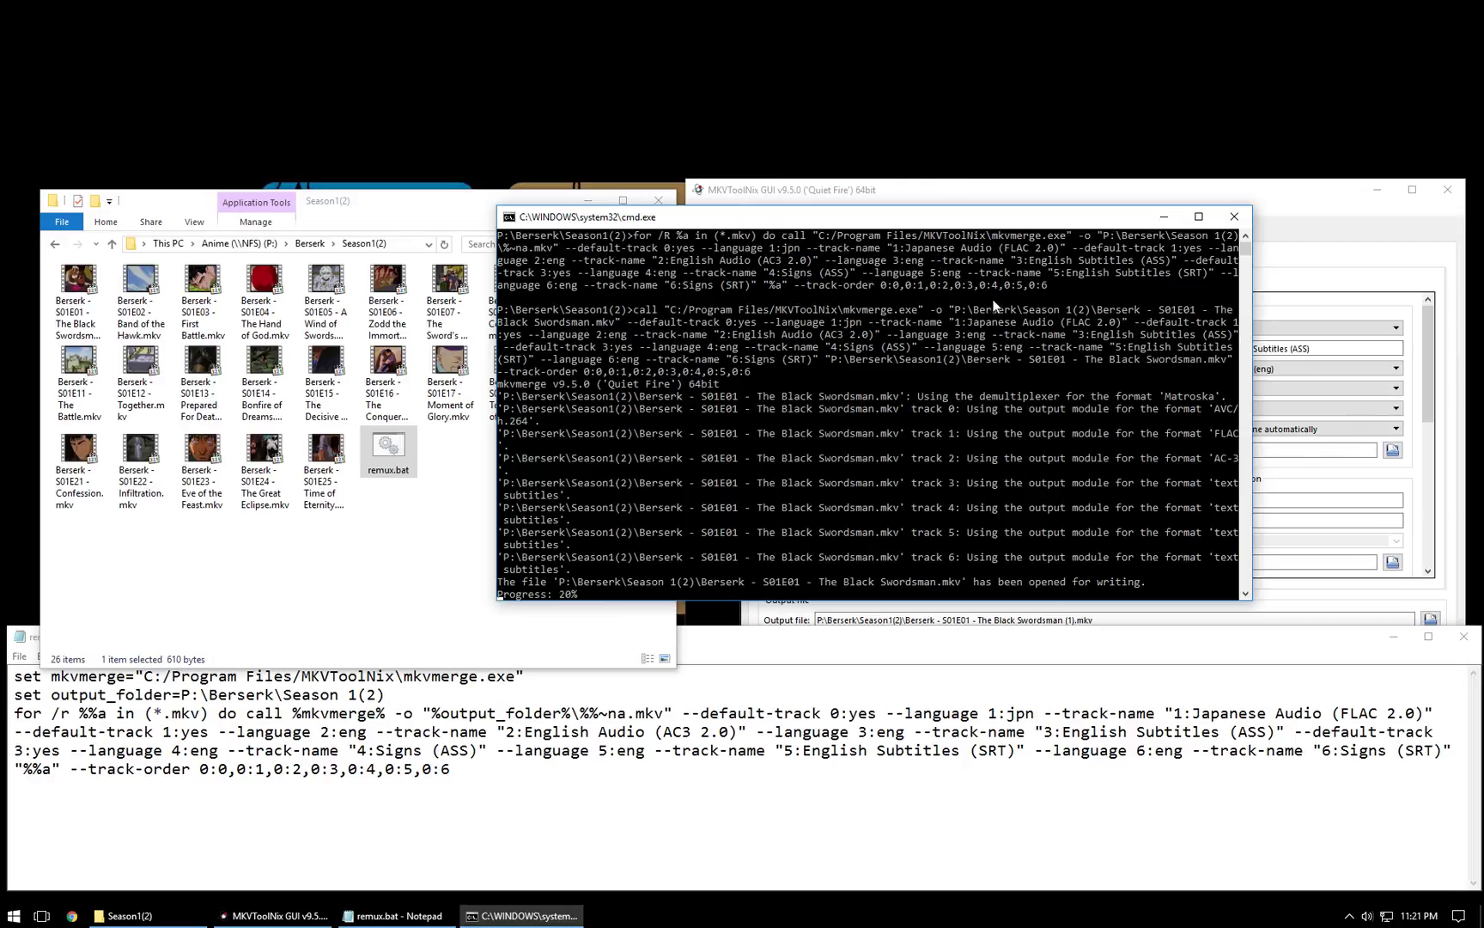
scroll(909, 314, up, 2)
scroll(773, 323, down, 1)
scroll(713, 300, up, 1)
Go up to the Berserk folder and open Season 1(2)
click(397, 571)
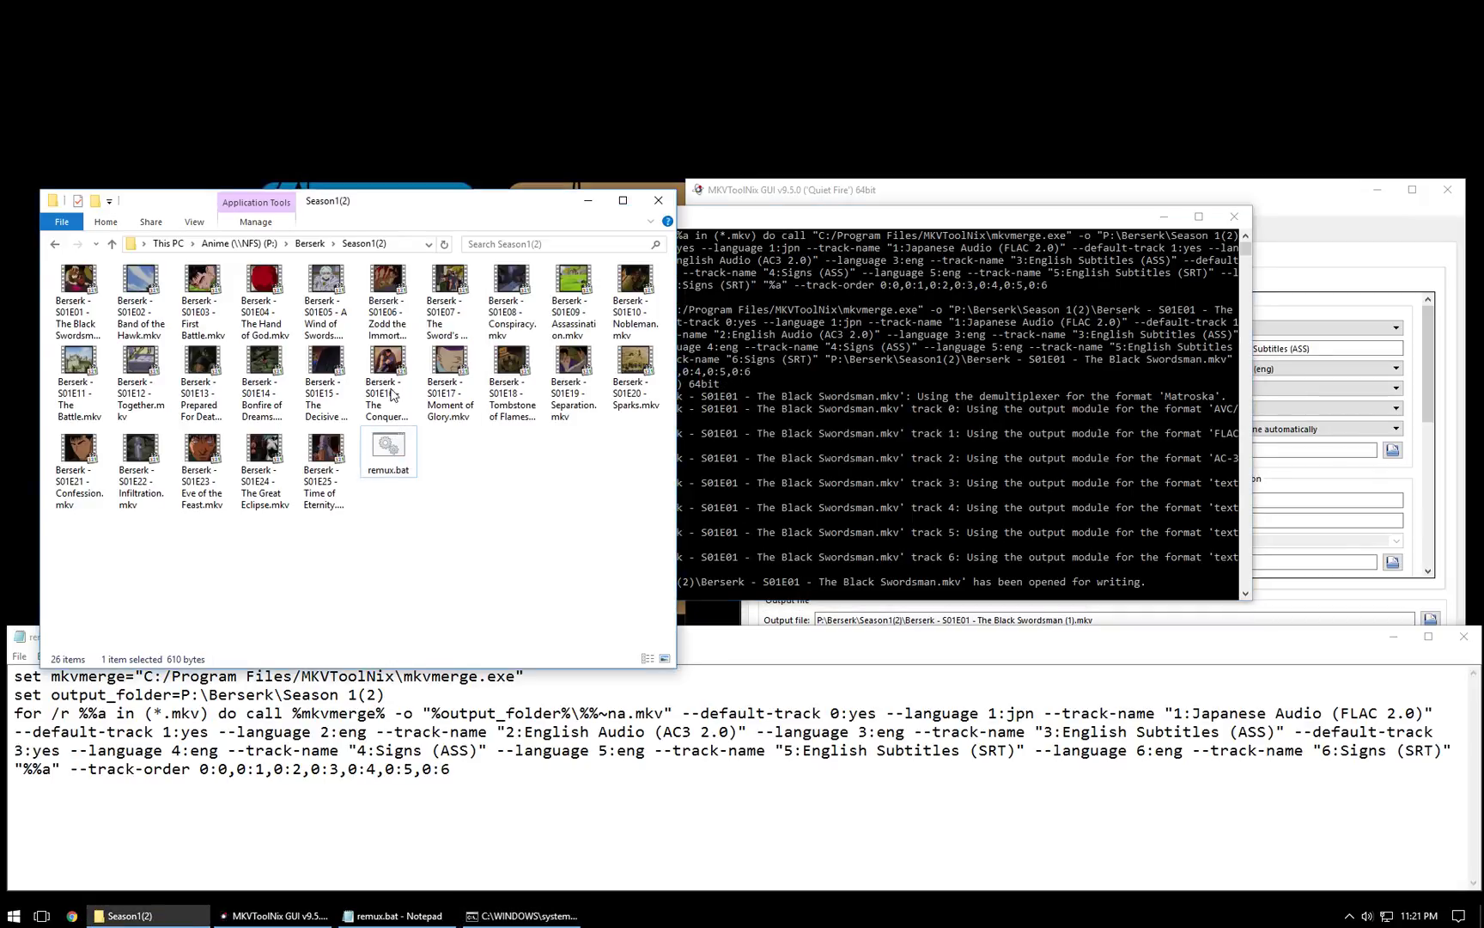
click(311, 244)
click(113, 353)
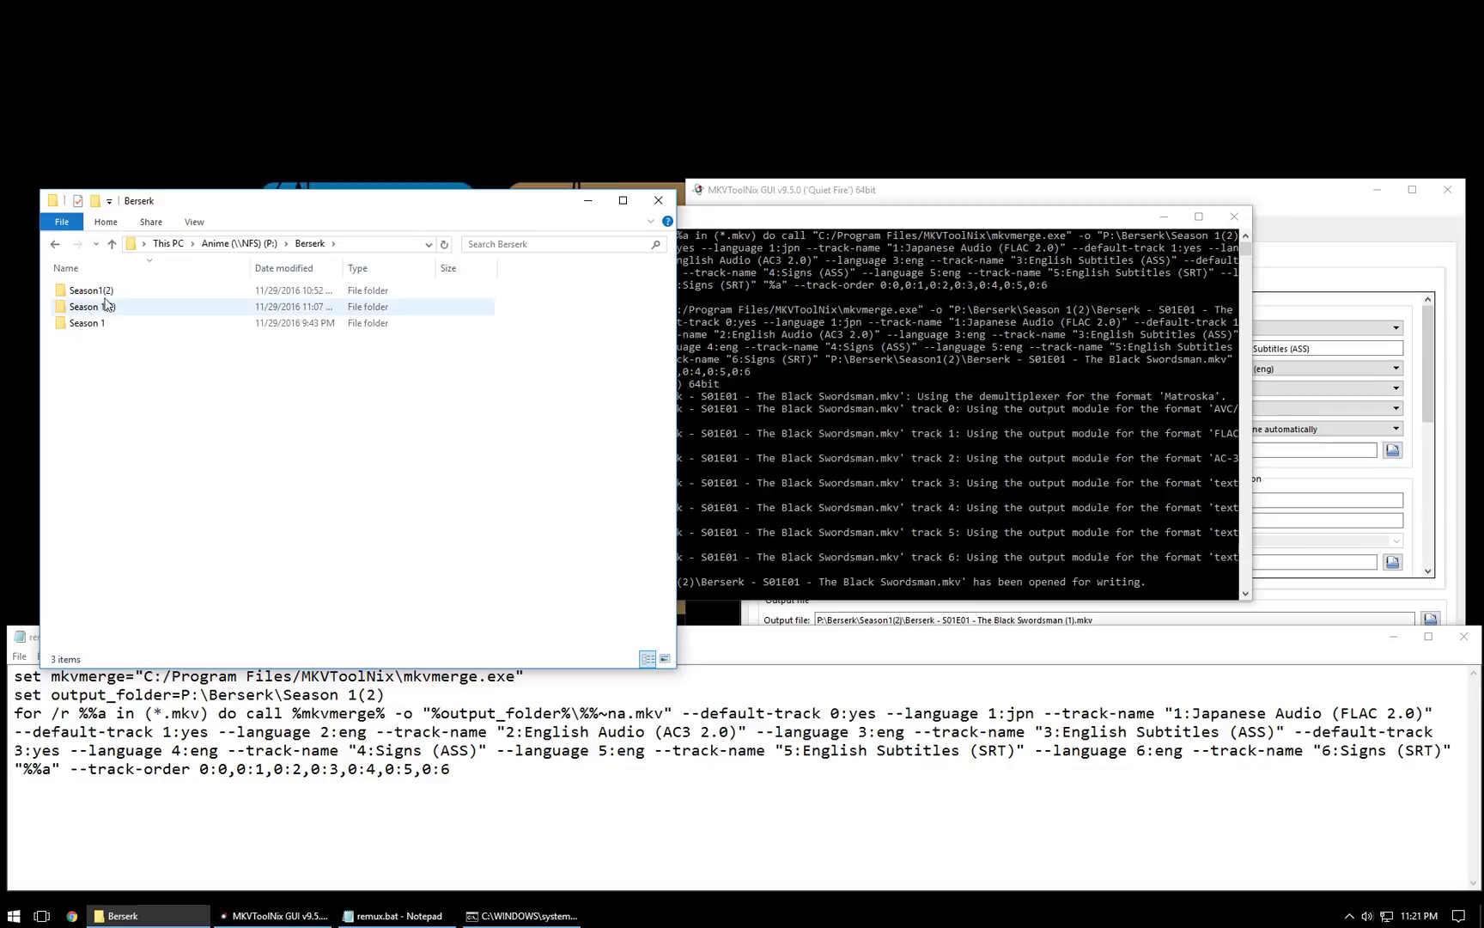
click(130, 307)
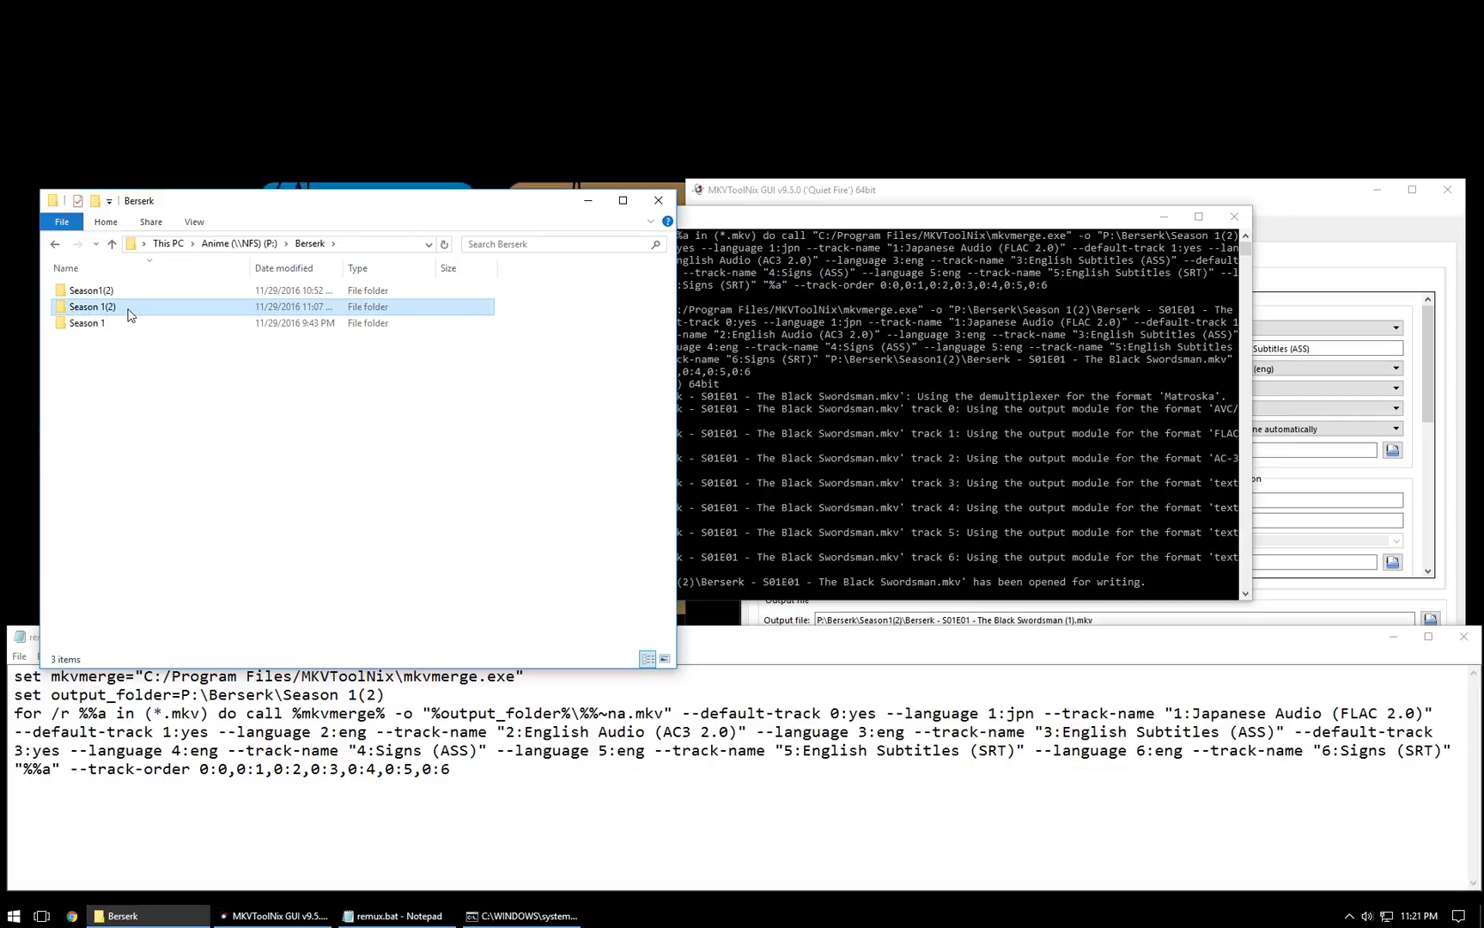
double_click(129, 314)
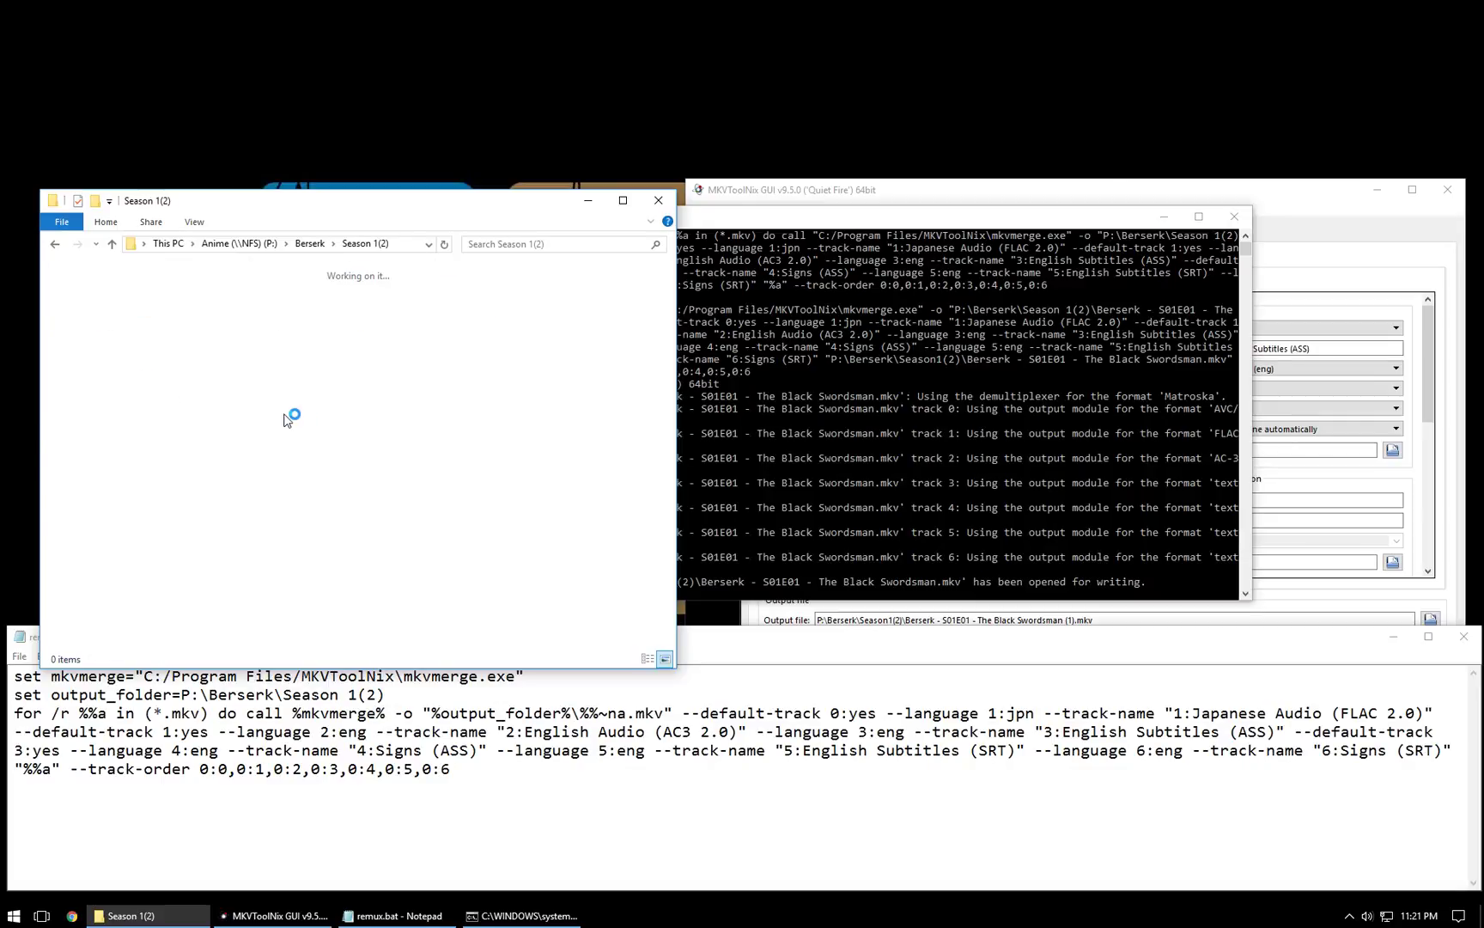
Move the remux console to the right and select the remuxed S01E01 file
click(1016, 219)
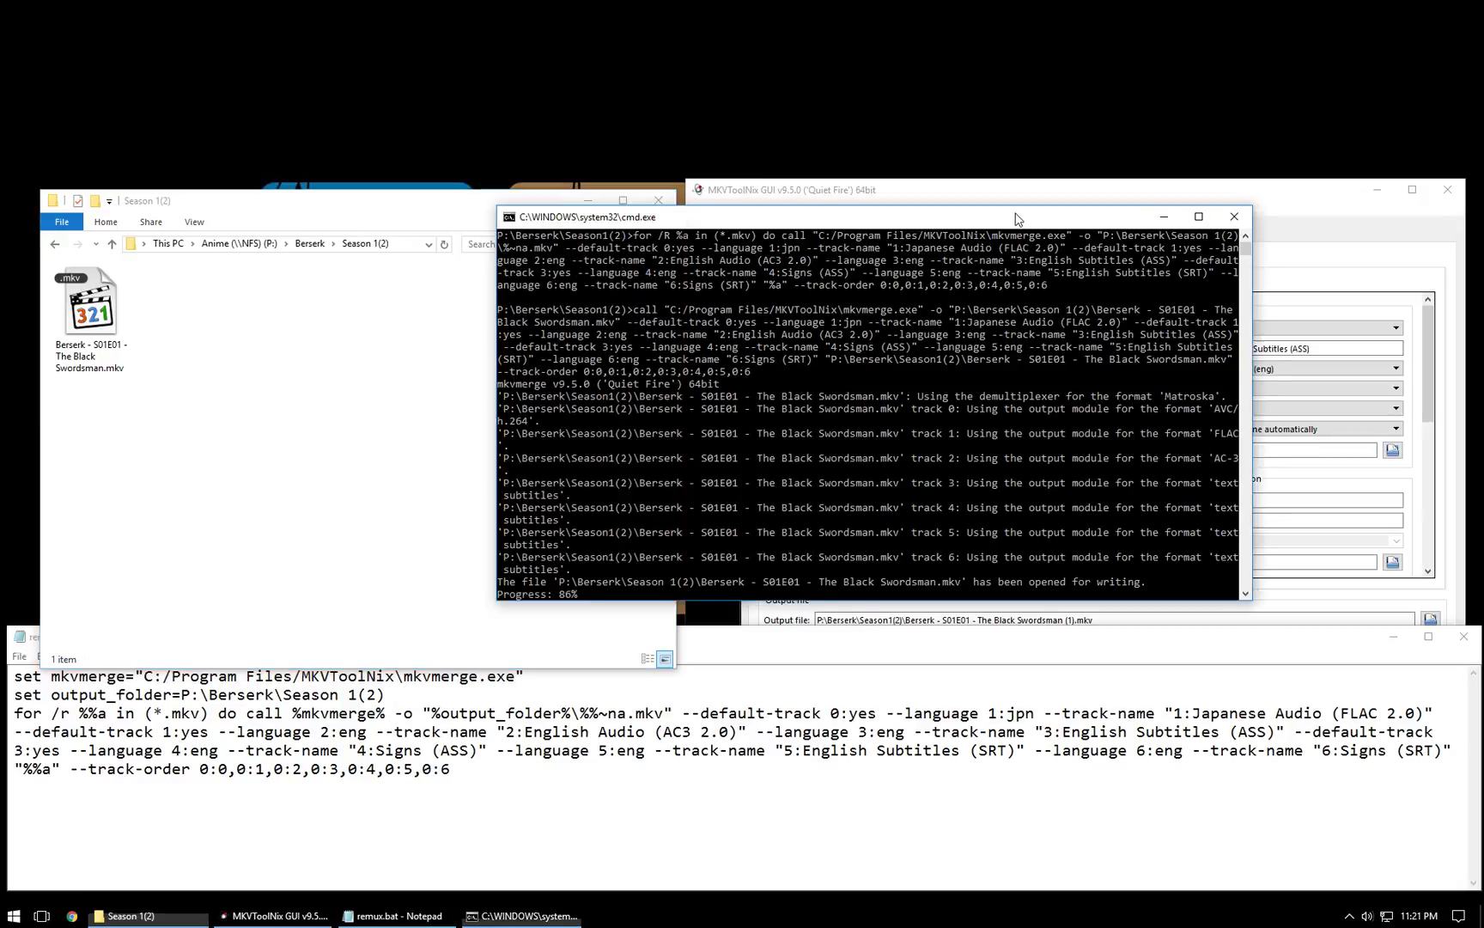
drag(1016, 219, 1215, 206)
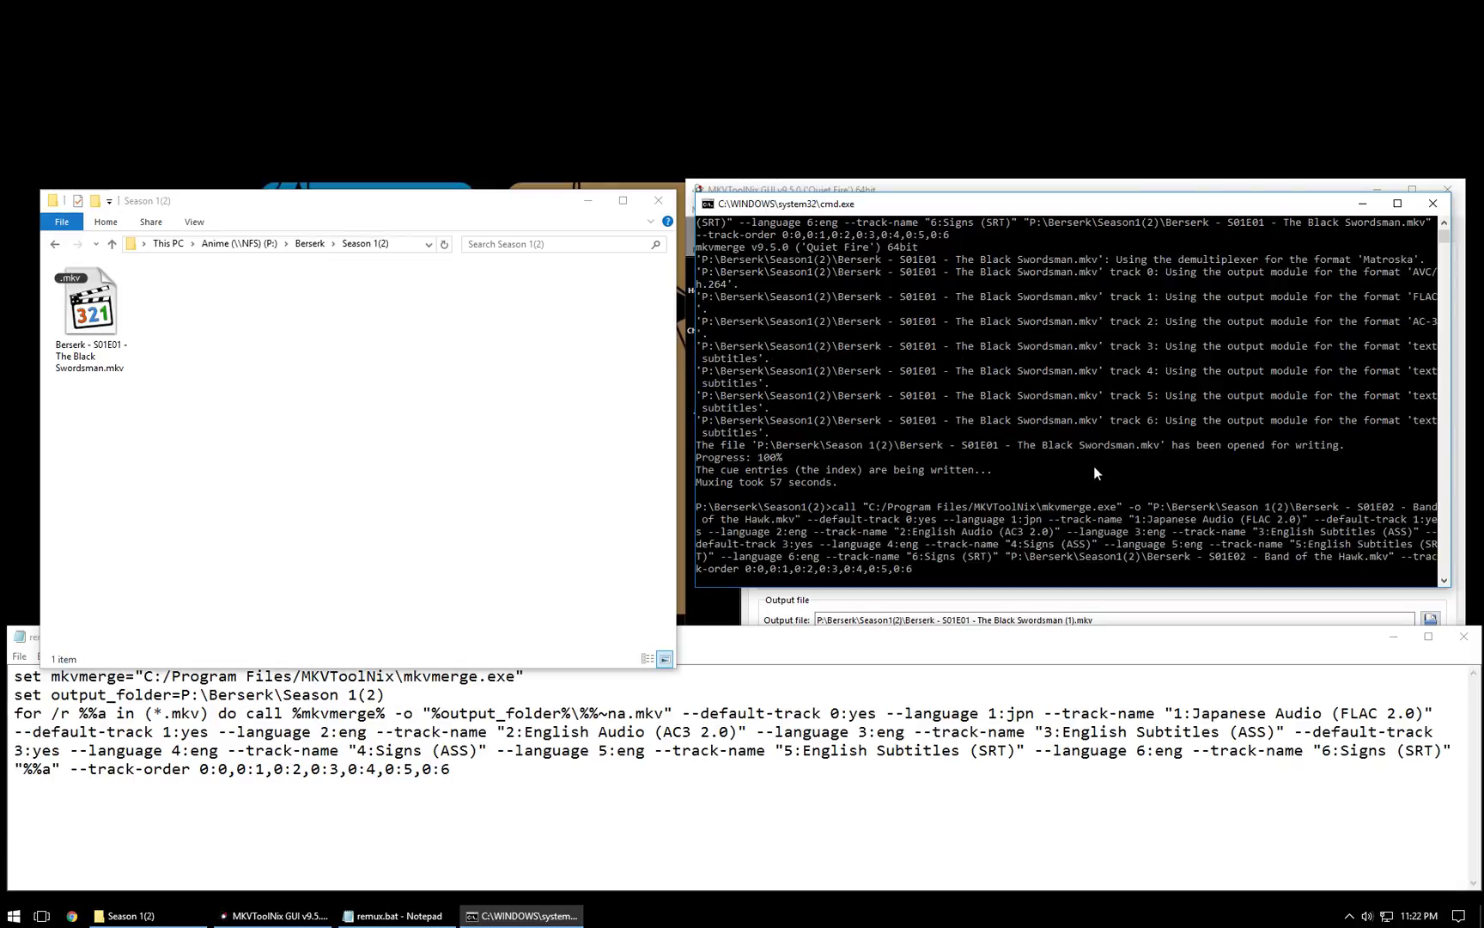
click(92, 308)
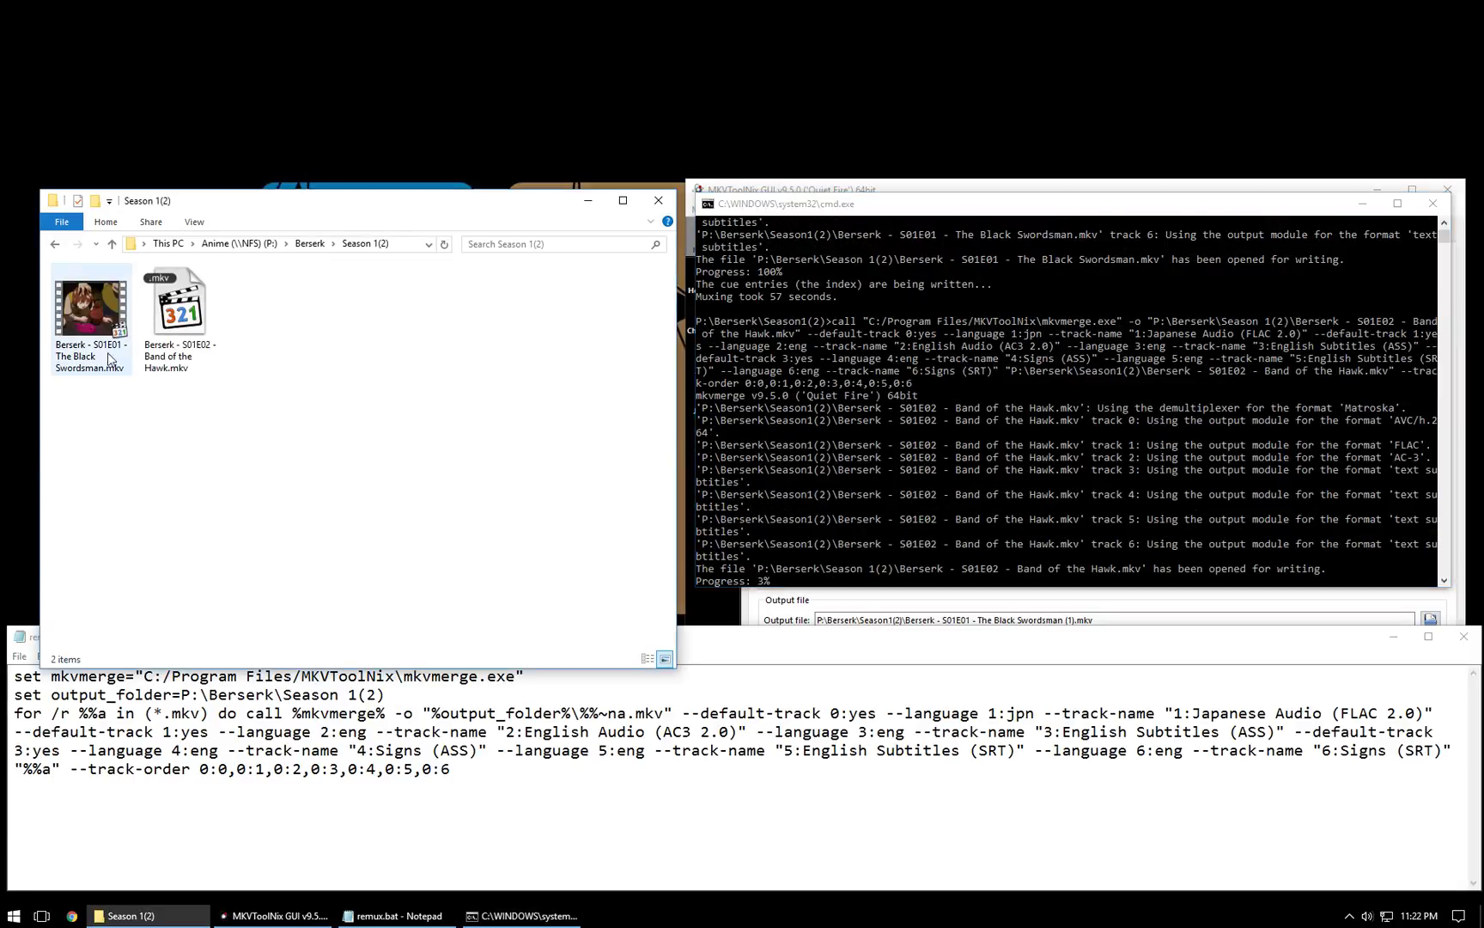
double_click(93, 306)
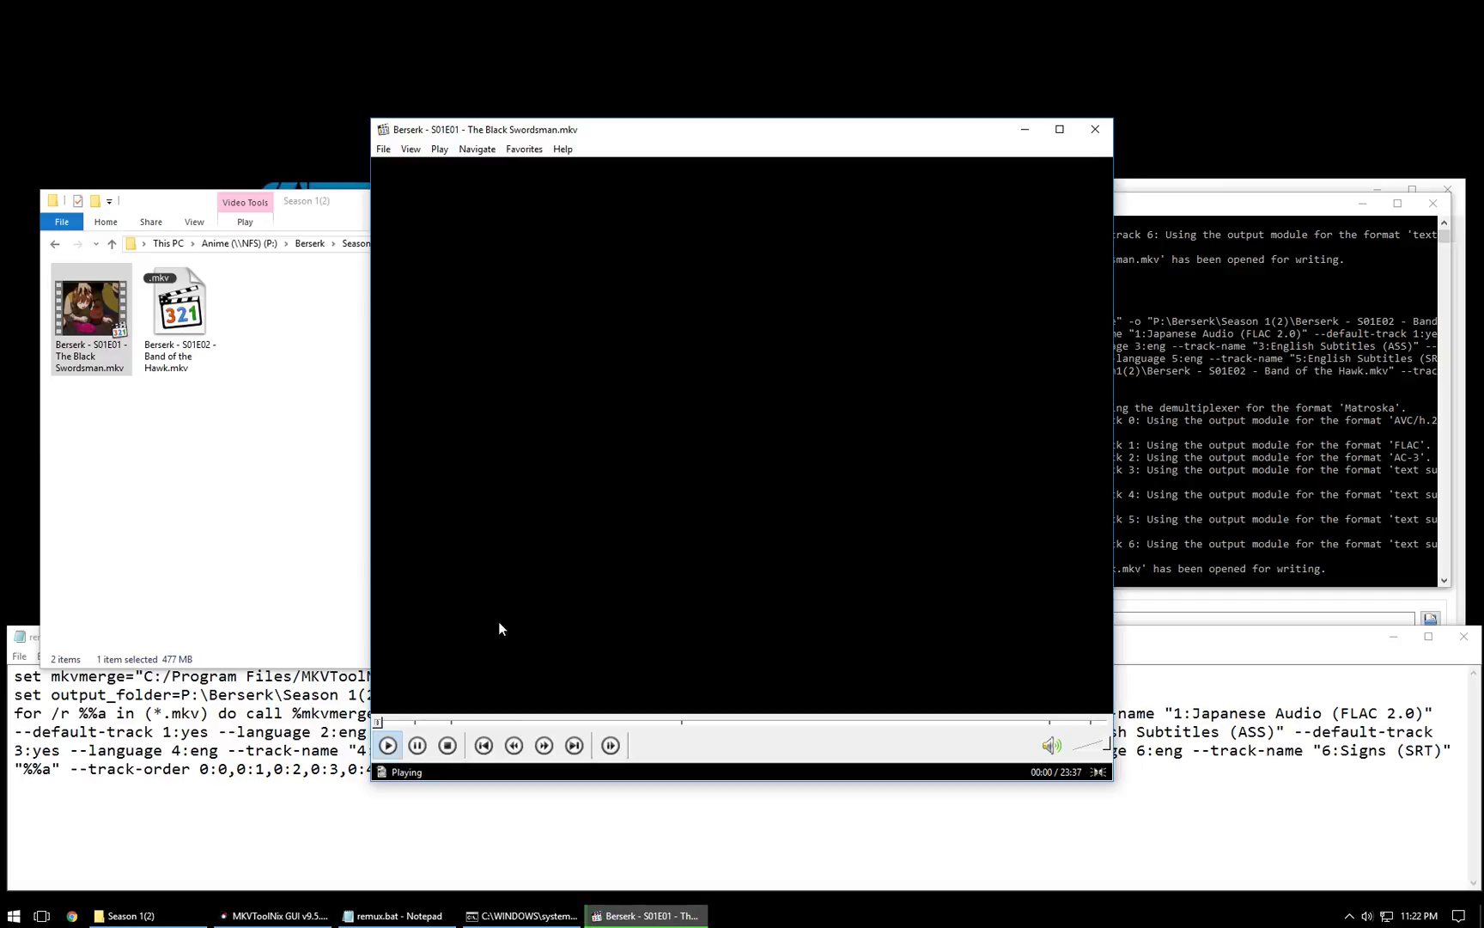
click(463, 724)
click(474, 724)
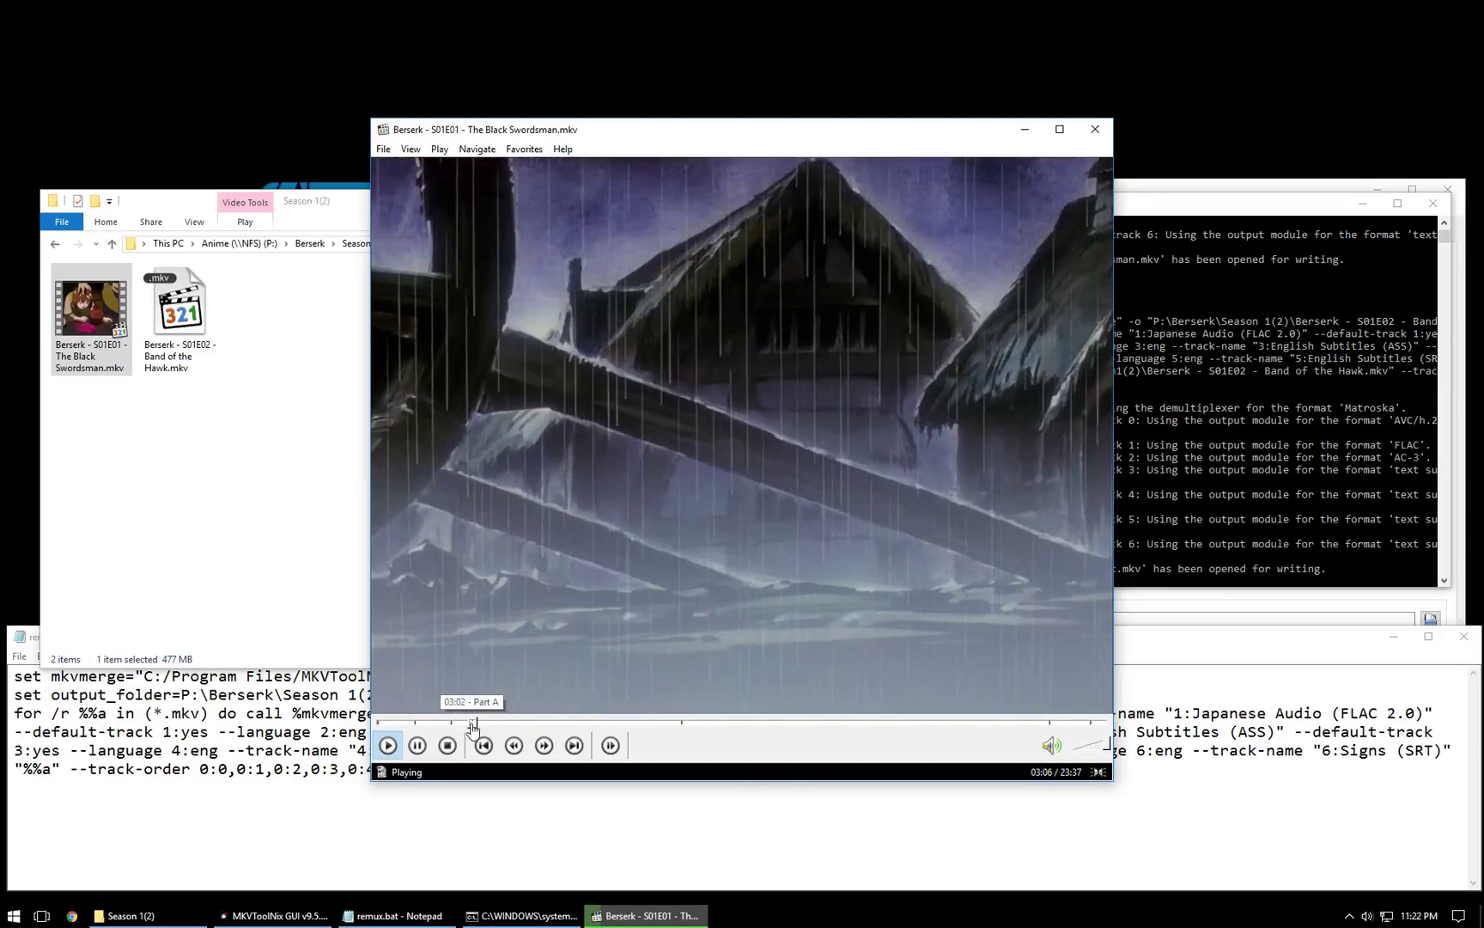
click(480, 724)
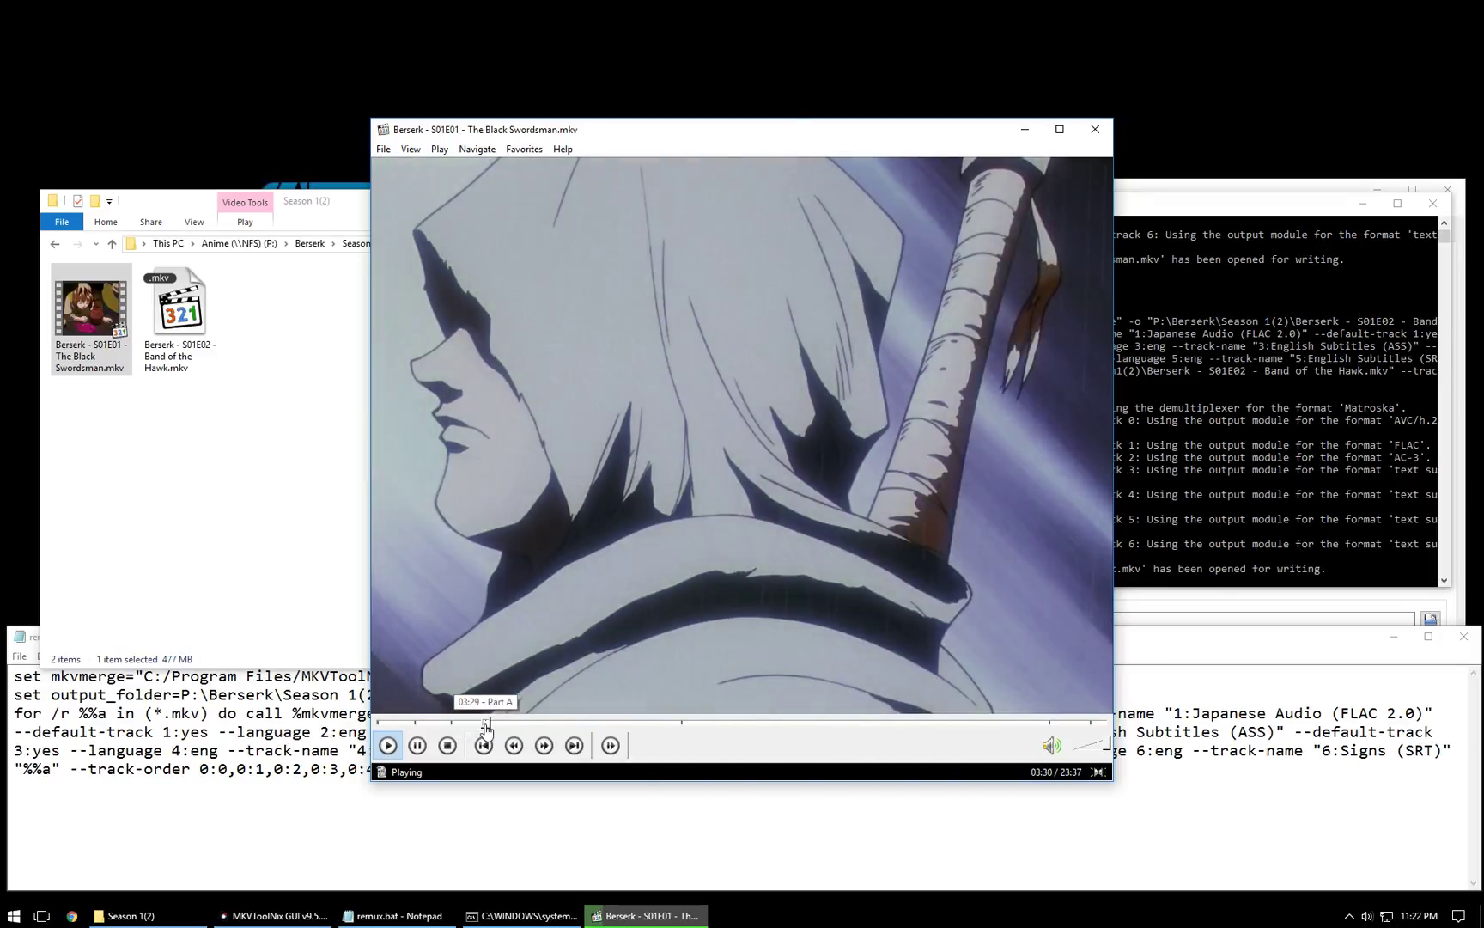
click(496, 724)
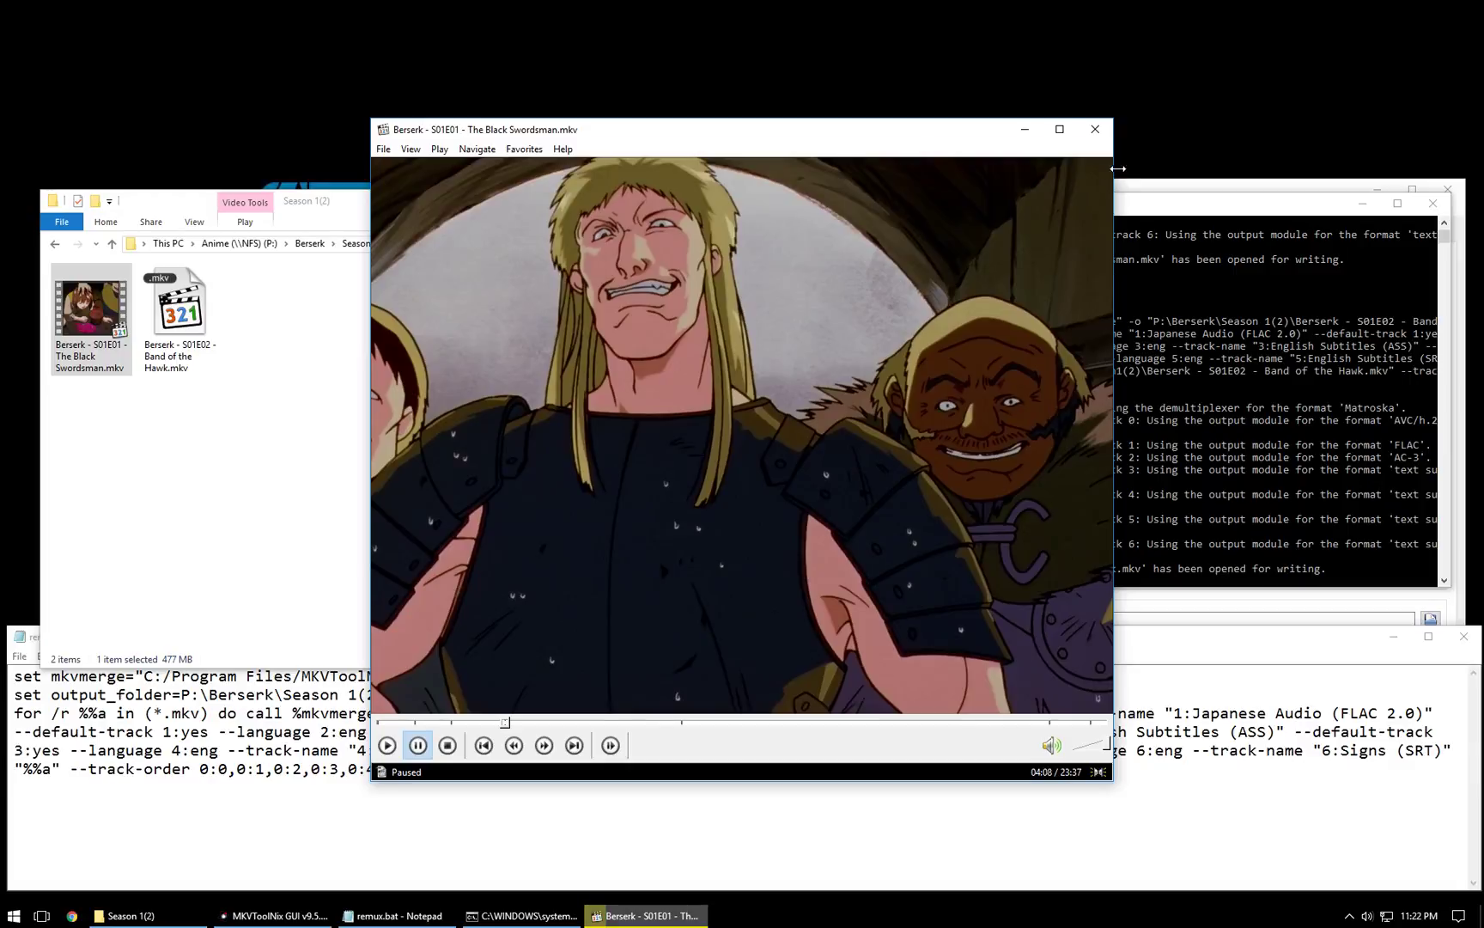
click(1095, 129)
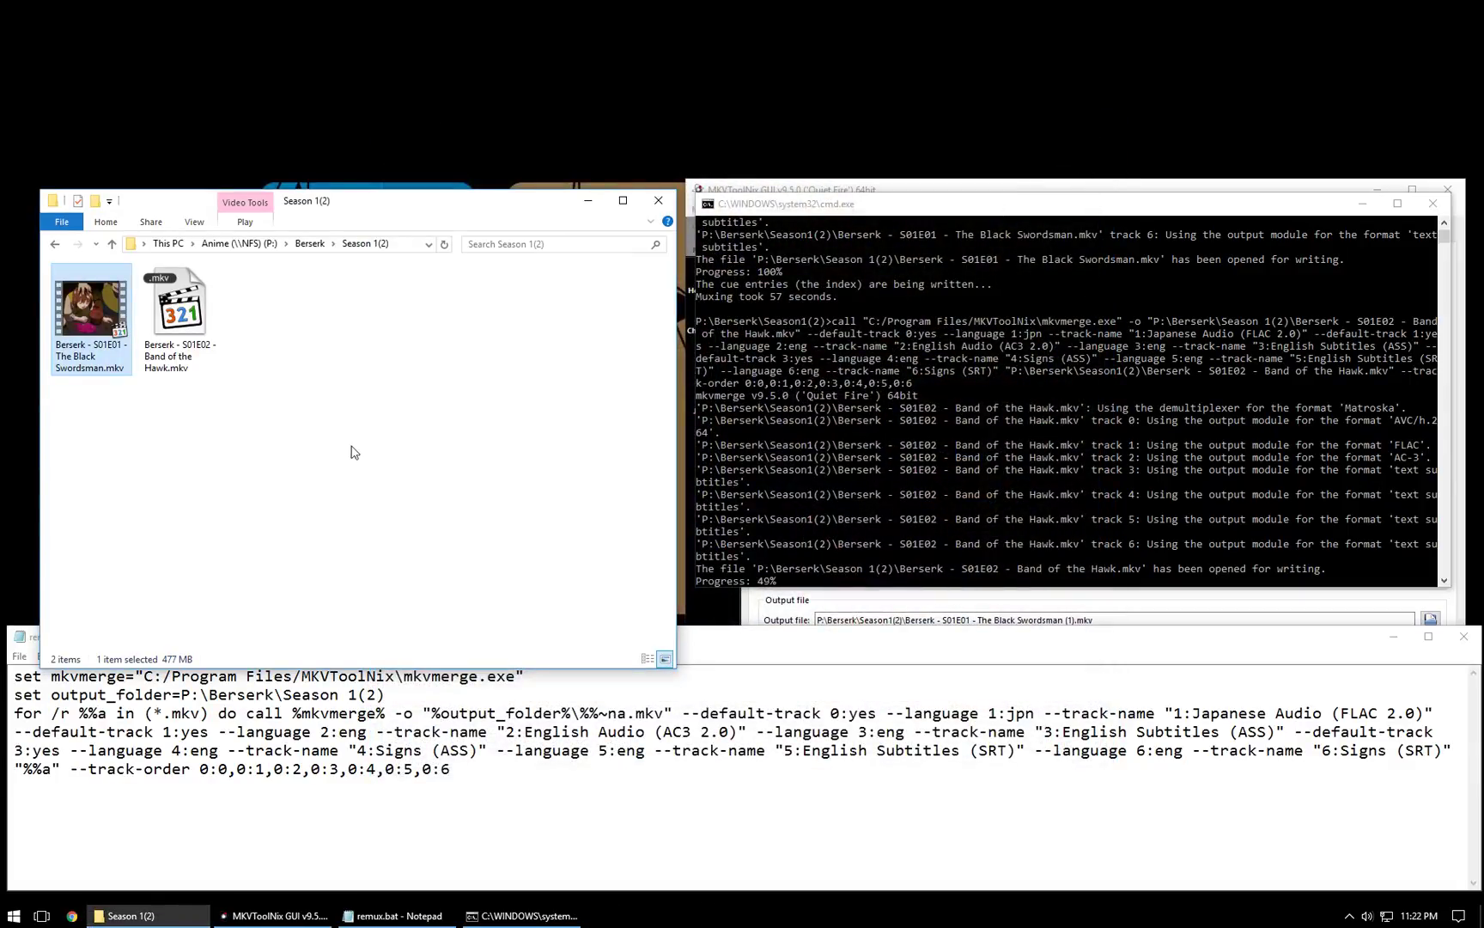
Minimize MKVToolNix GUI to reveal the console writing S01E03 - First Battle.mkv
click(96, 316)
click(176, 497)
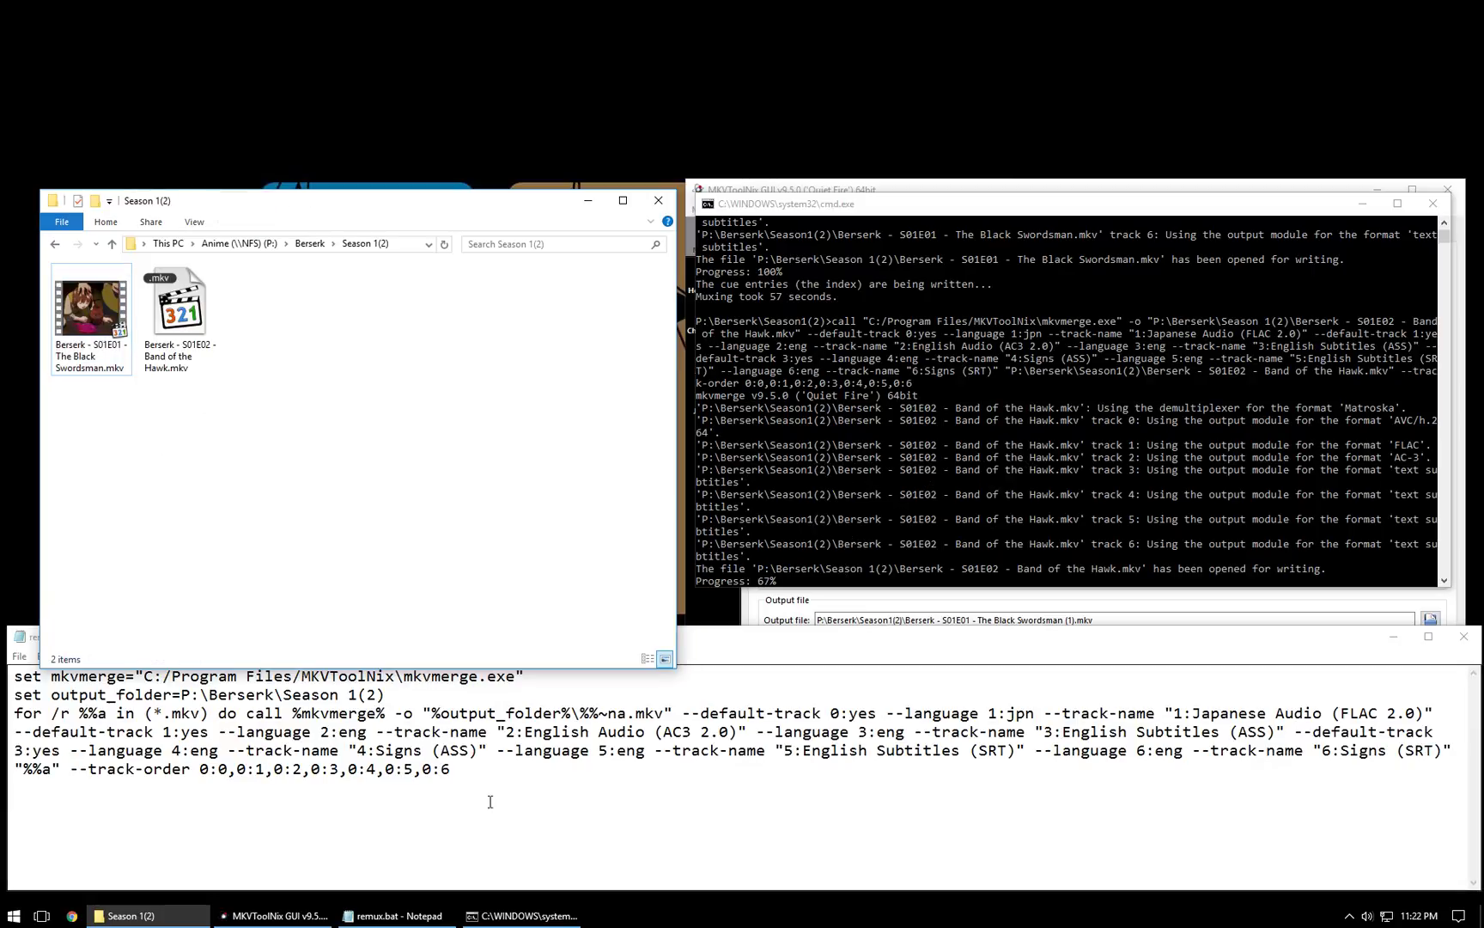
click(303, 918)
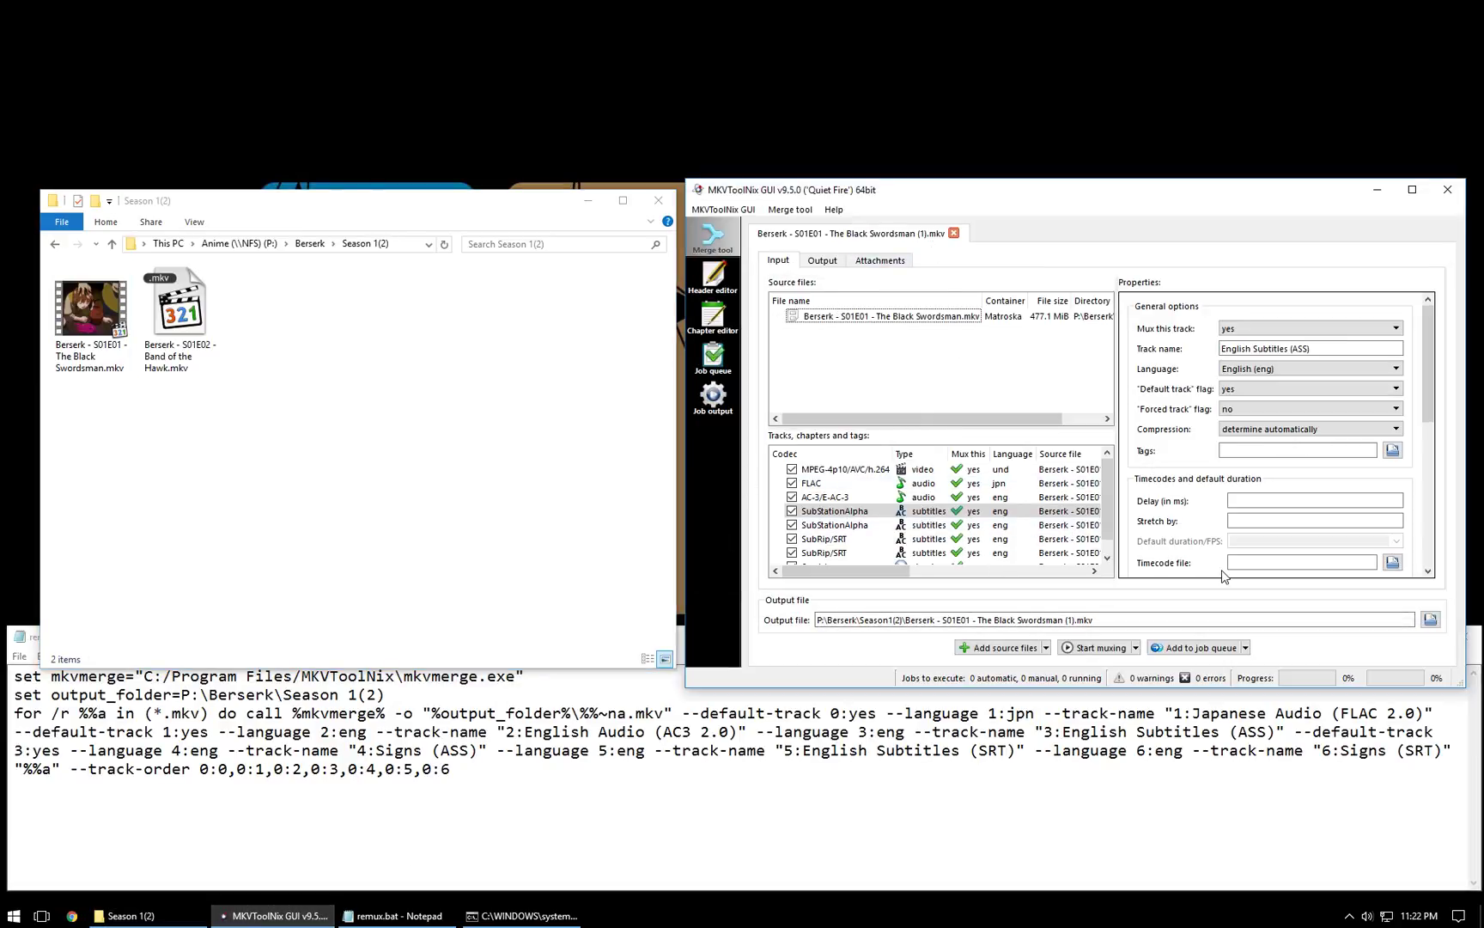
click(1377, 190)
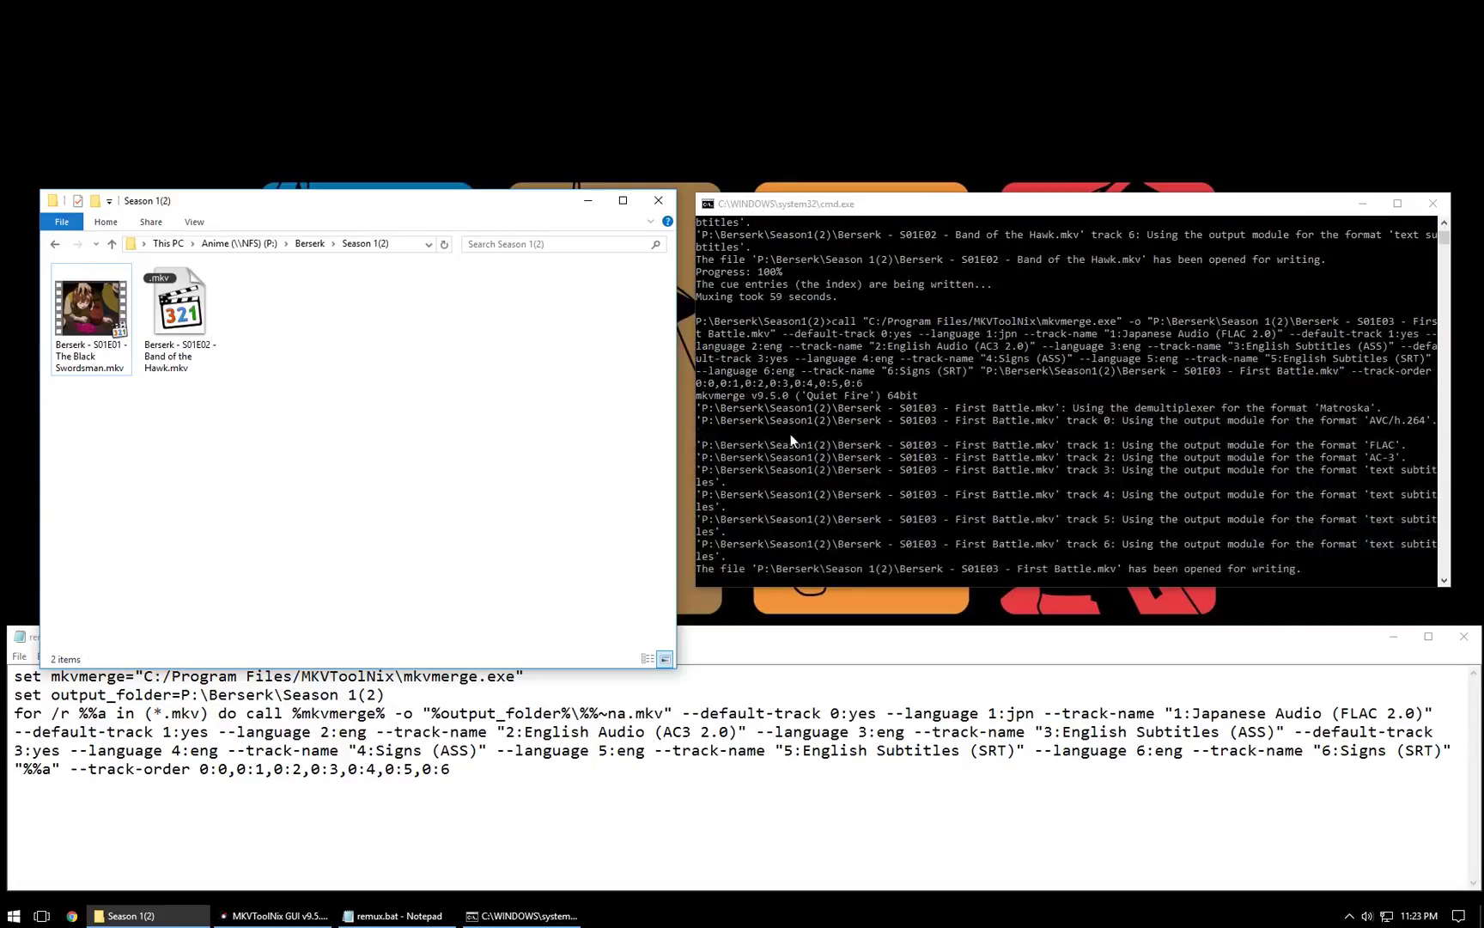
double_click(186, 300)
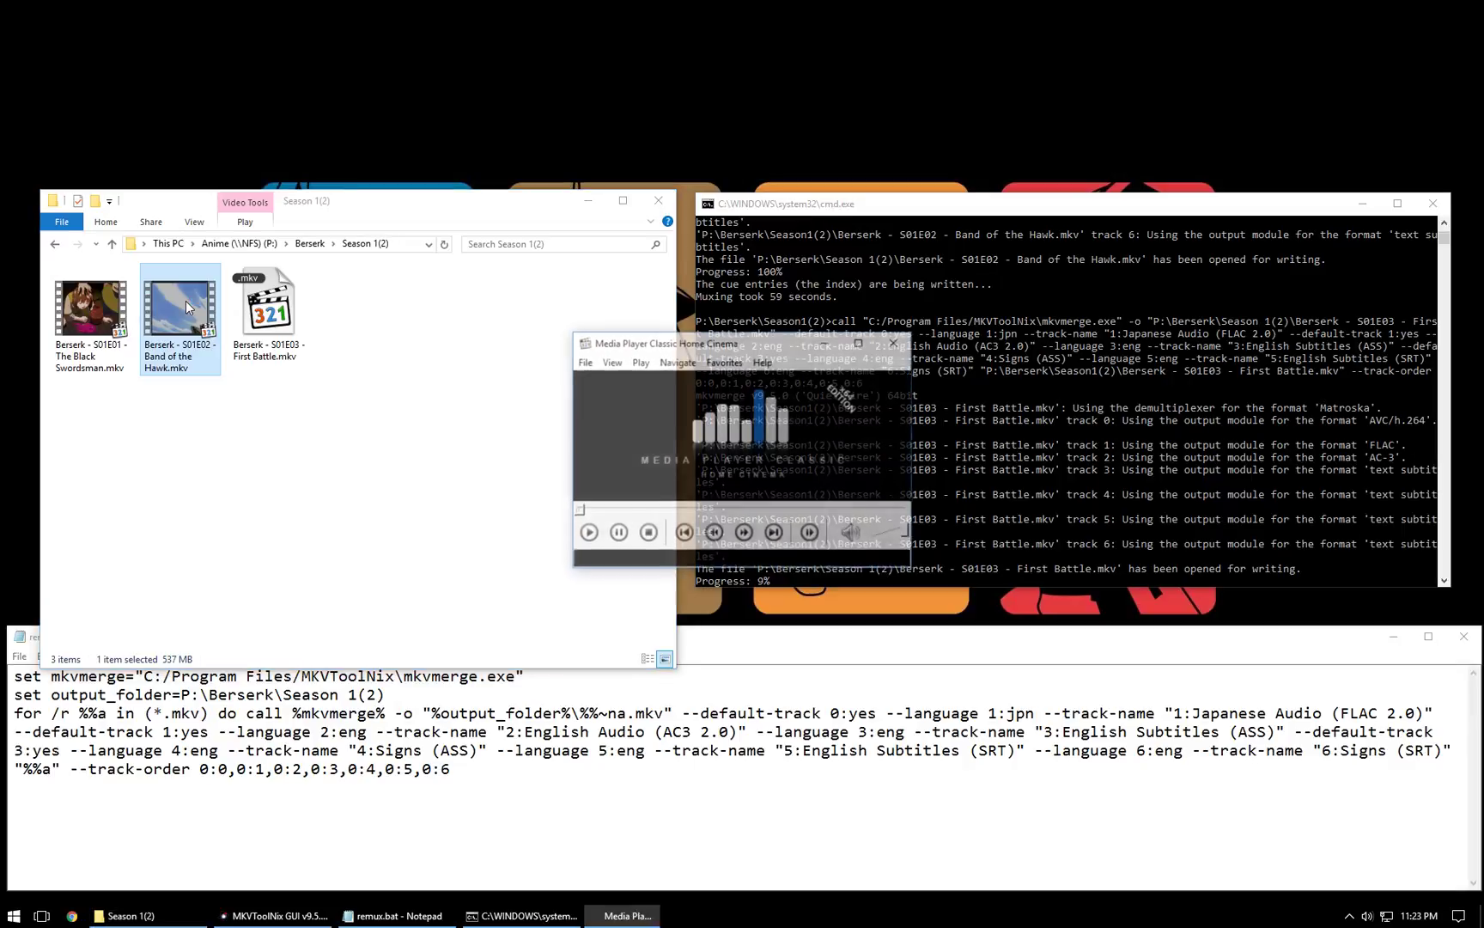
click(462, 723)
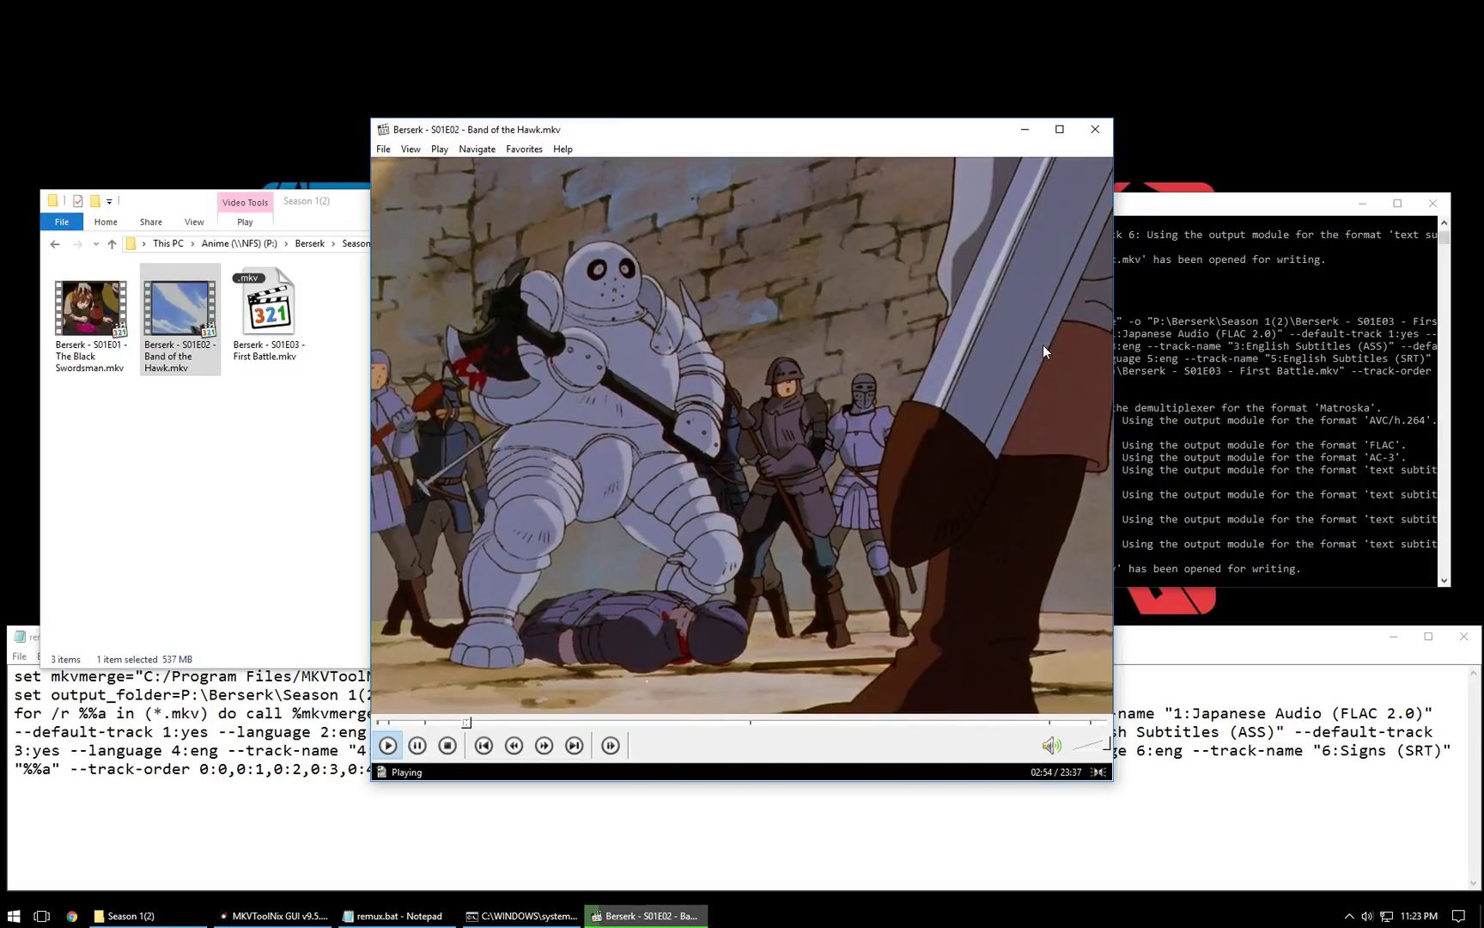
click(1042, 344)
click(1096, 129)
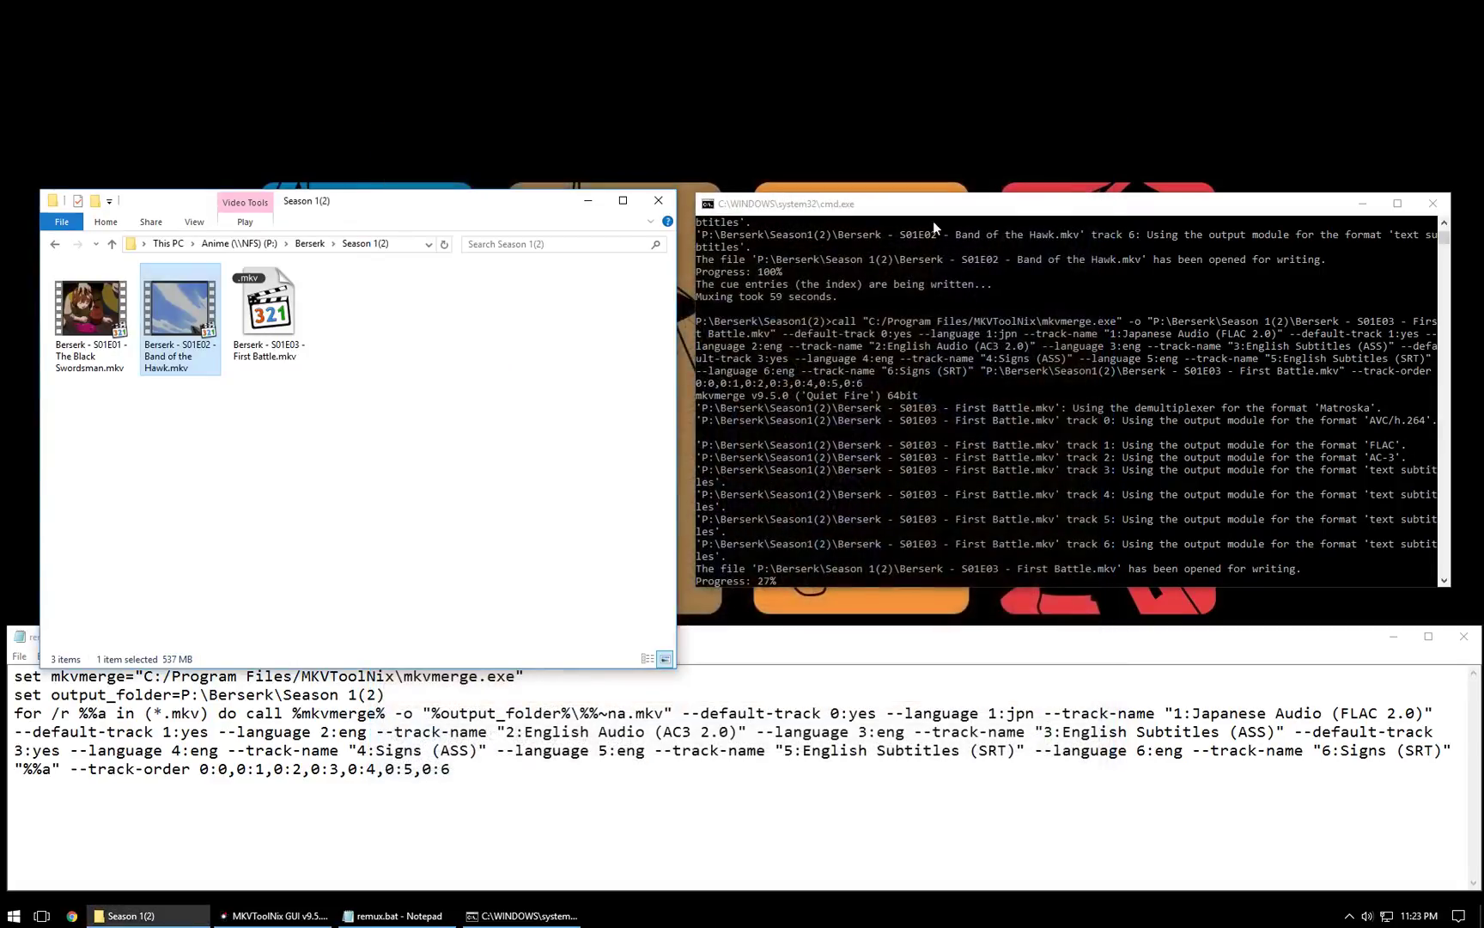
Move the Season 1(2) folder window up to keep the console's S01E03 progress visible
click(453, 459)
drag(488, 216, 485, 163)
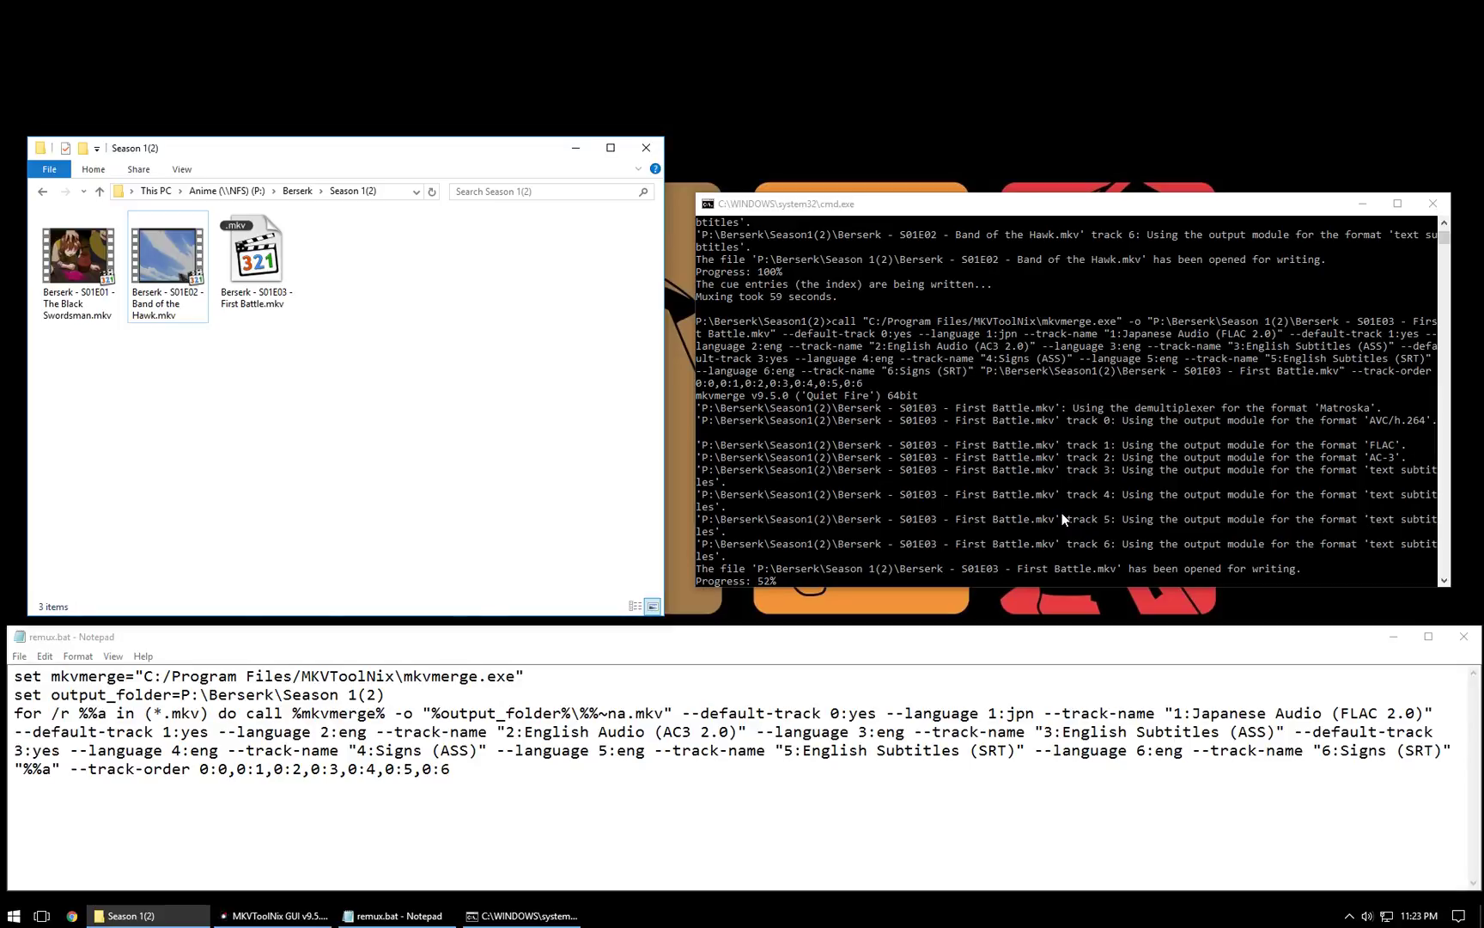
click(686, 509)
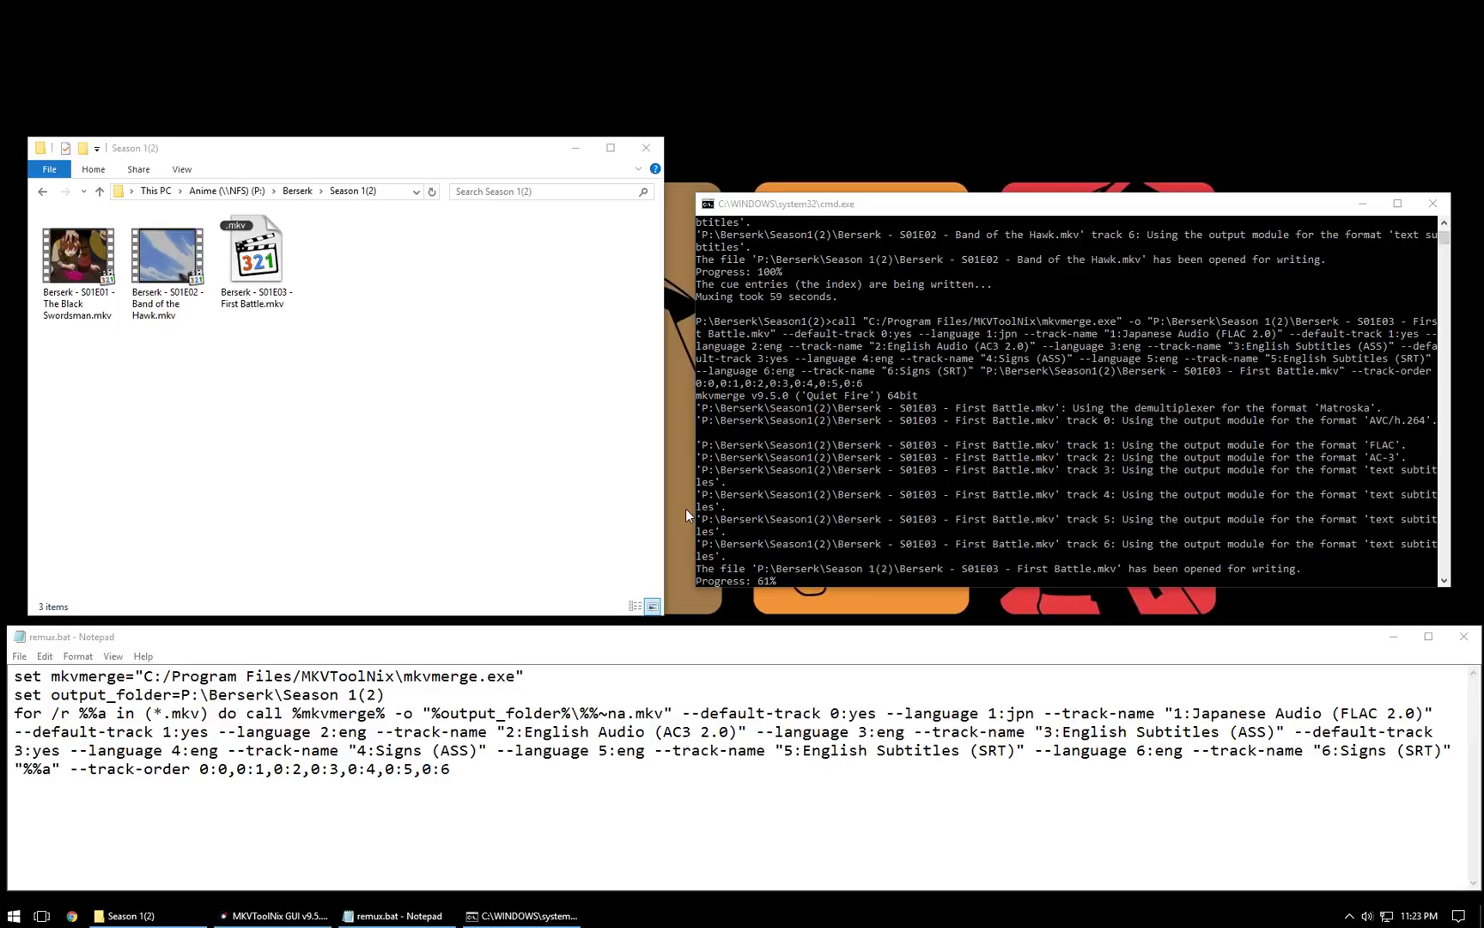